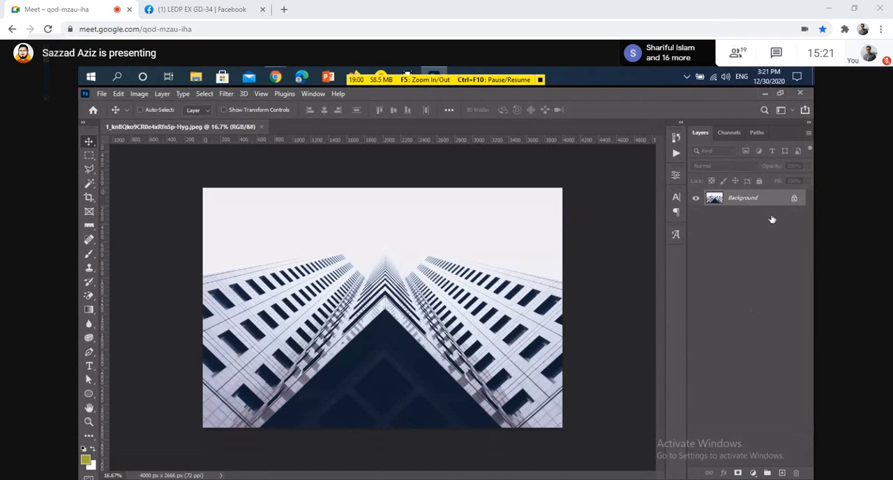
# Start creating a new document.
pyautogui.click(101, 94)
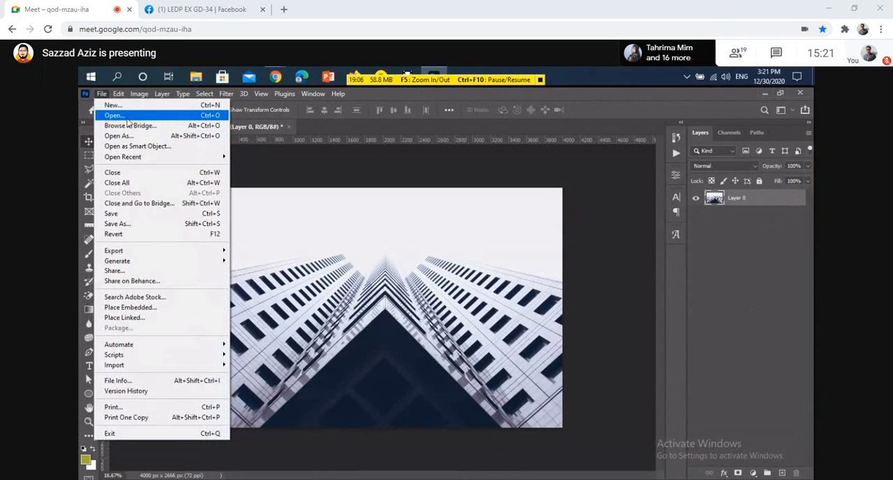
pyautogui.click(120, 106)
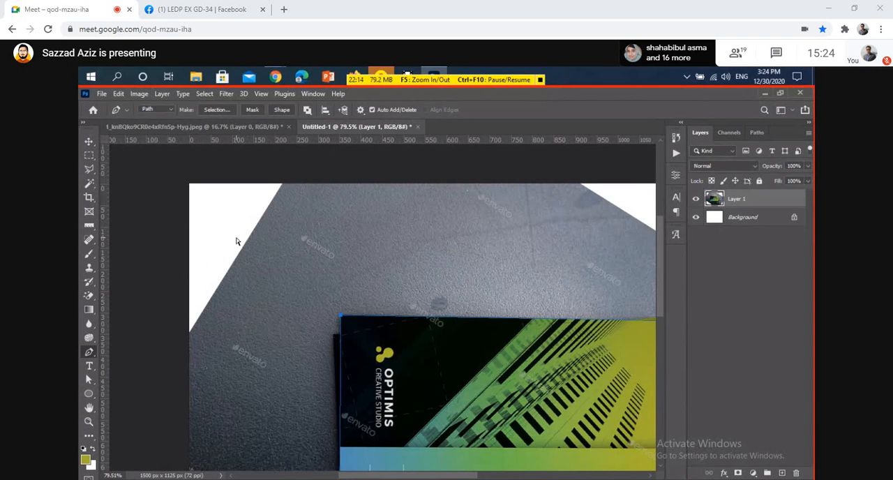
# Convert the path around the top business card into a selection and copy the selected card to a new layer.
pyautogui.hotkey('ctrl', 'Return')
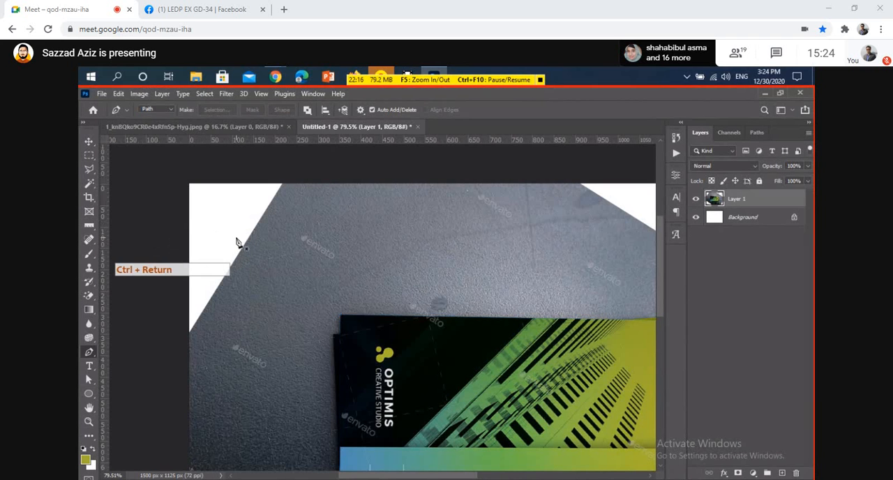
pyautogui.scroll(-3, 415, 348)
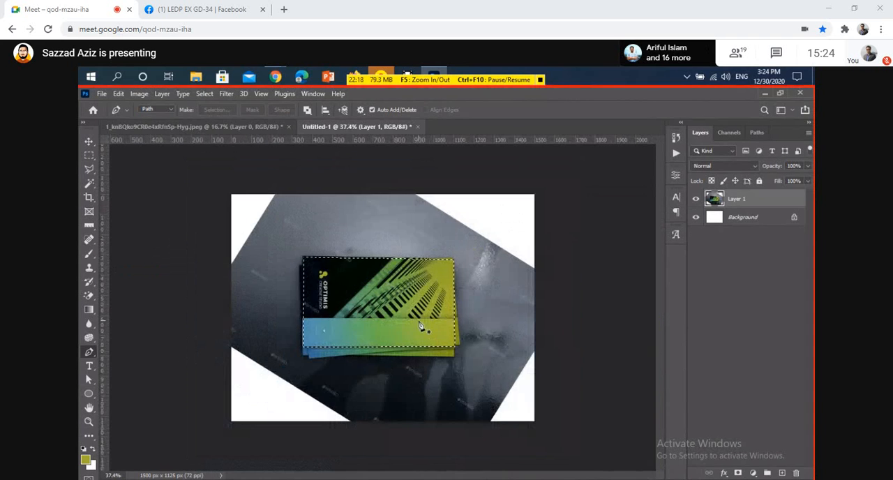
pyautogui.press('v')
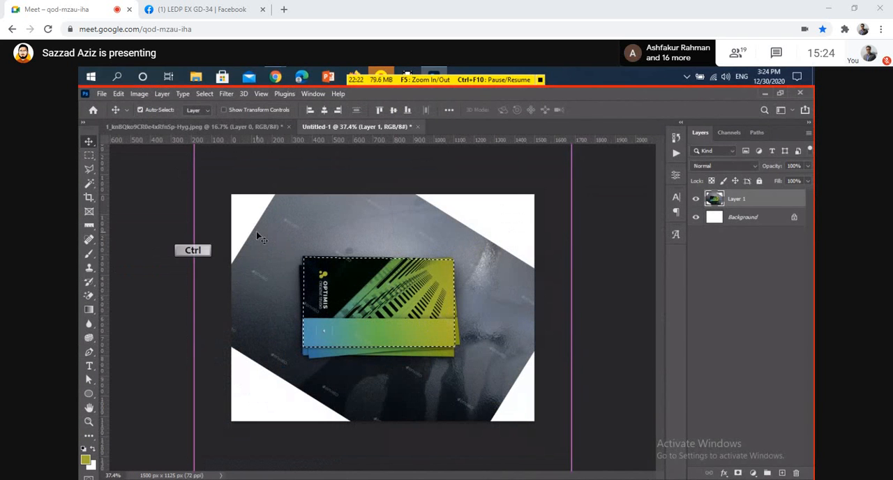
pyautogui.hotkey('ctrl', 'j')
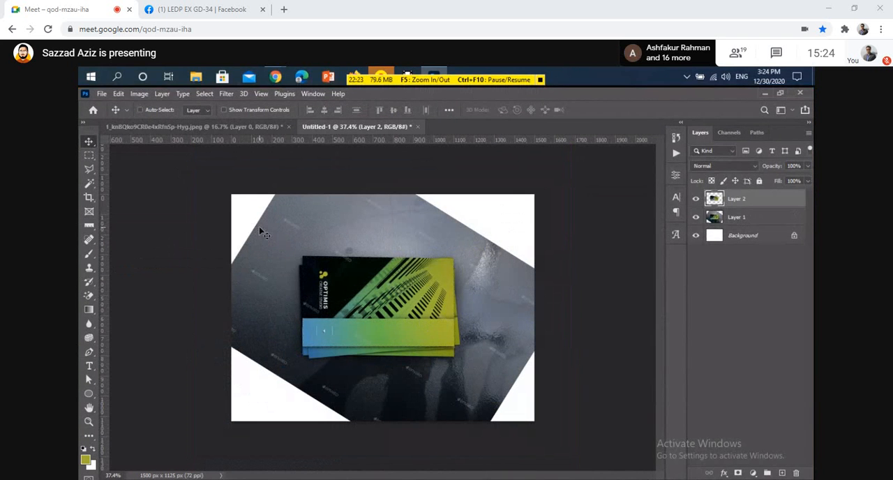
# Move the copied business card left and slightly up from the original card.
pyautogui.click(352, 277)
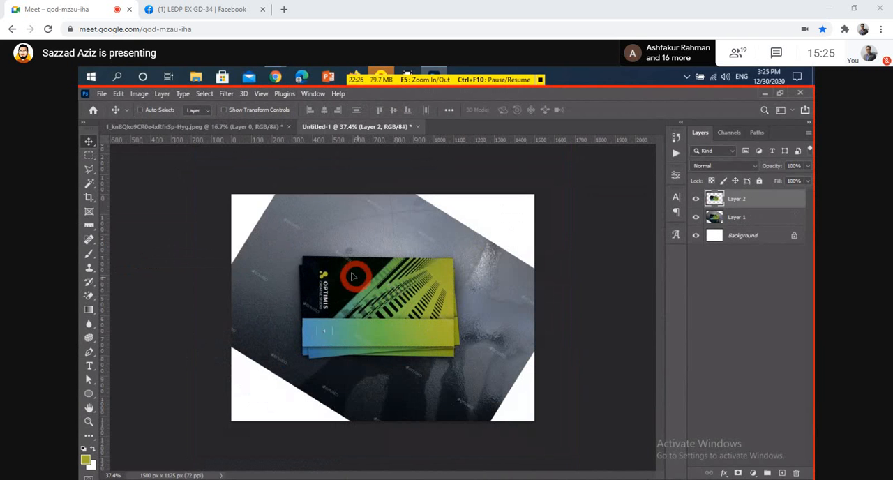
pyautogui.moveTo(352, 277); pyautogui.dragTo(370, 296)
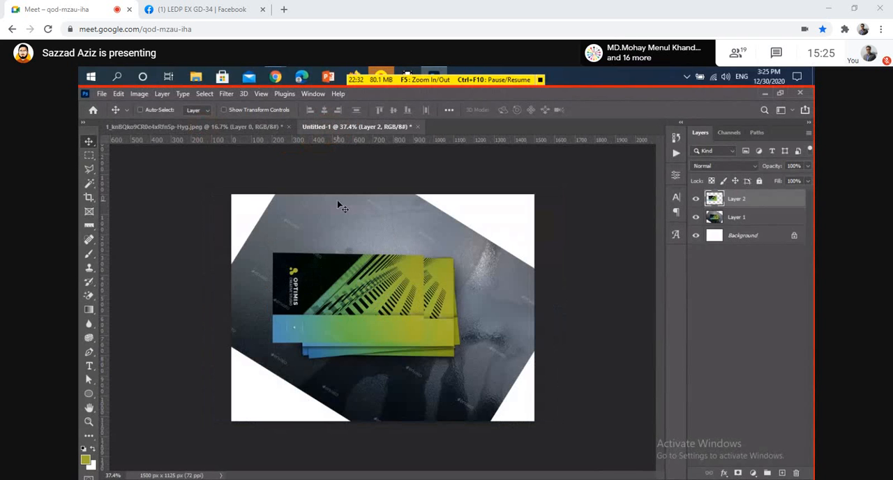
pyautogui.hotkey('ctrl', 'n')
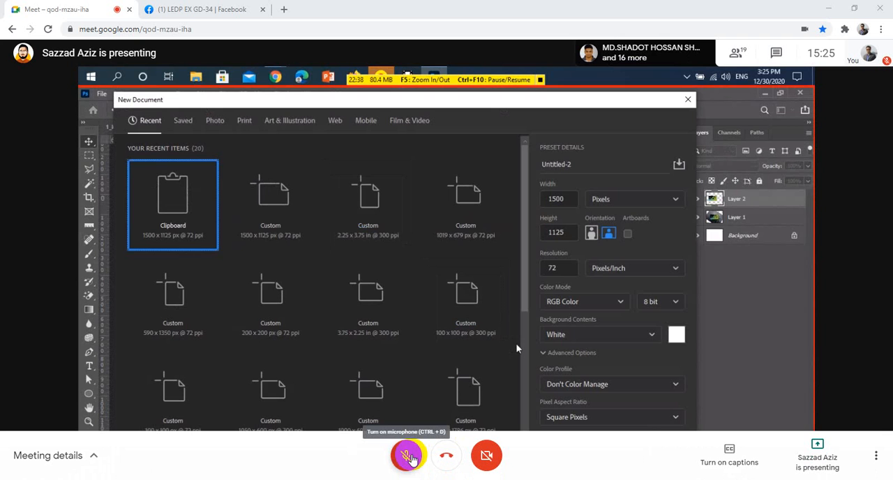
pyautogui.click(409, 456)
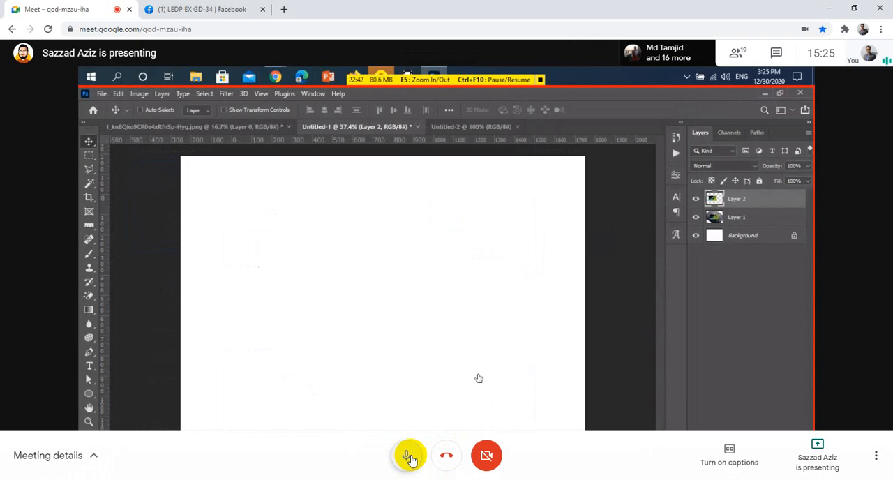
pyautogui.click(410, 459)
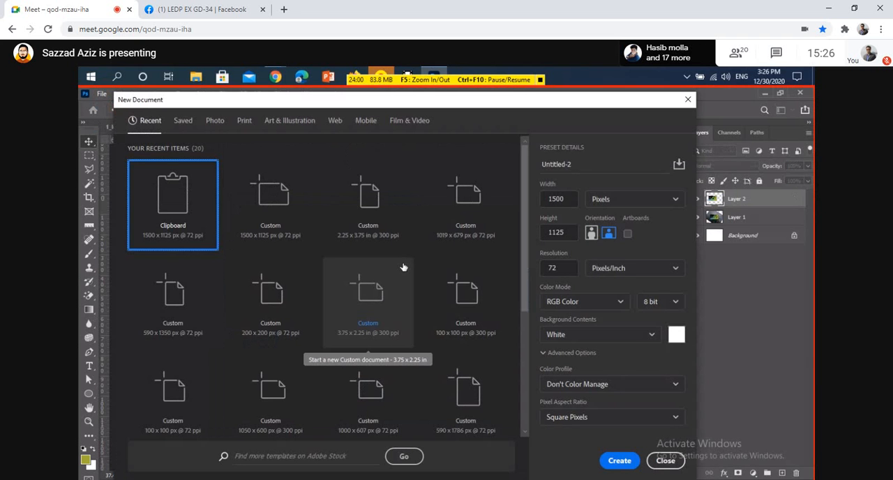
pyautogui.click(662, 461)
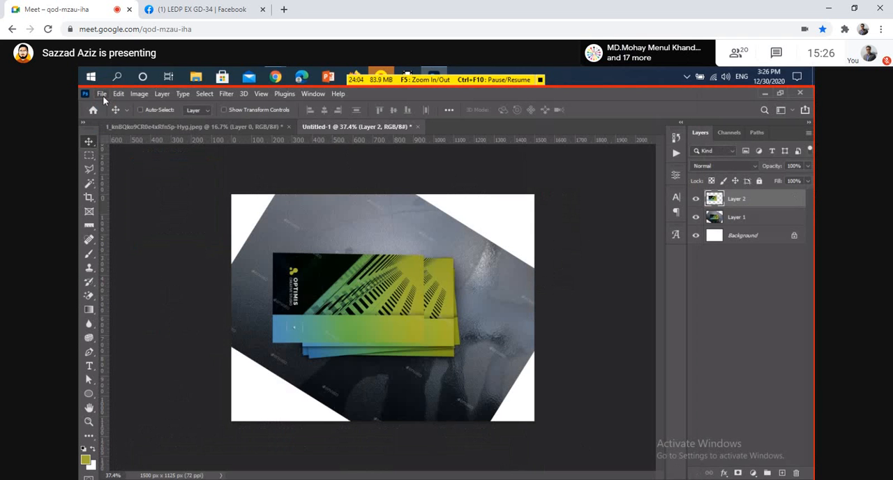
# Create a new 1500 x 1125 px document at 72 ppi.
pyautogui.hotkey('ctrl', 'n')
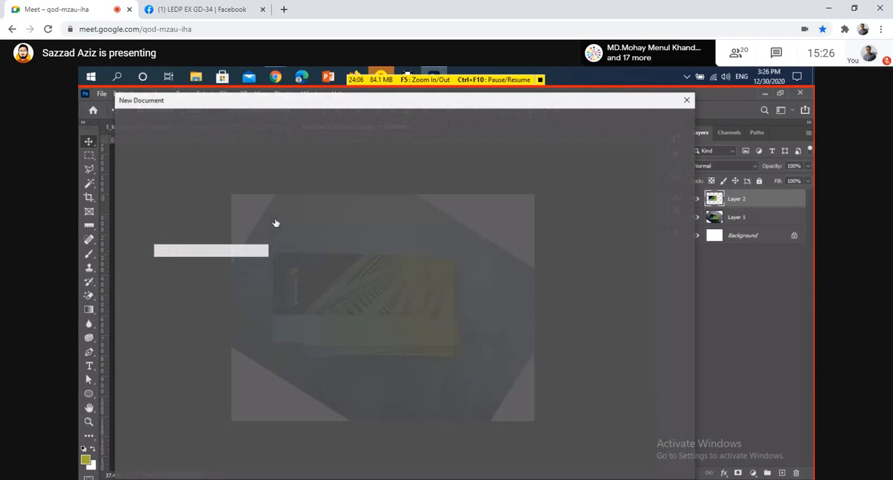
pyautogui.press('Return')
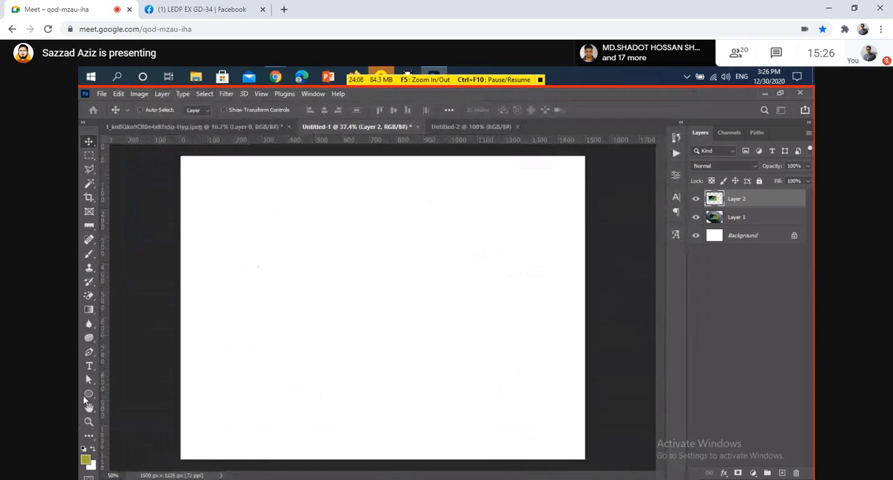
# Draw an olive rectangle about 600 x 383 px near the middle of the canvas with the Rectangle tool.
pyautogui.click(88, 392)
pyautogui.rightClick(88, 392)
pyautogui.click(122, 396)
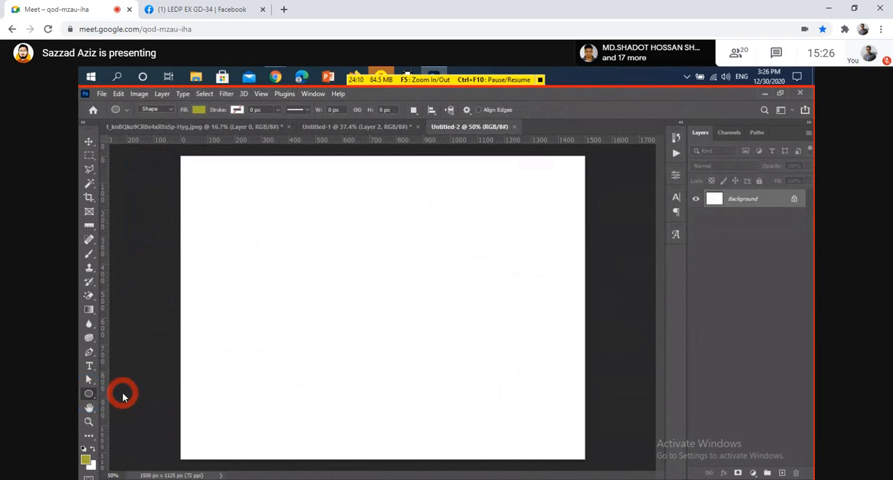
pyautogui.hotkey('shift', 'u')
pyautogui.moveTo(279, 233)
pyautogui.mouseDown()
pyautogui.moveTo(358, 273)
pyautogui.moveTo(443, 334)
pyautogui.mouseUp()
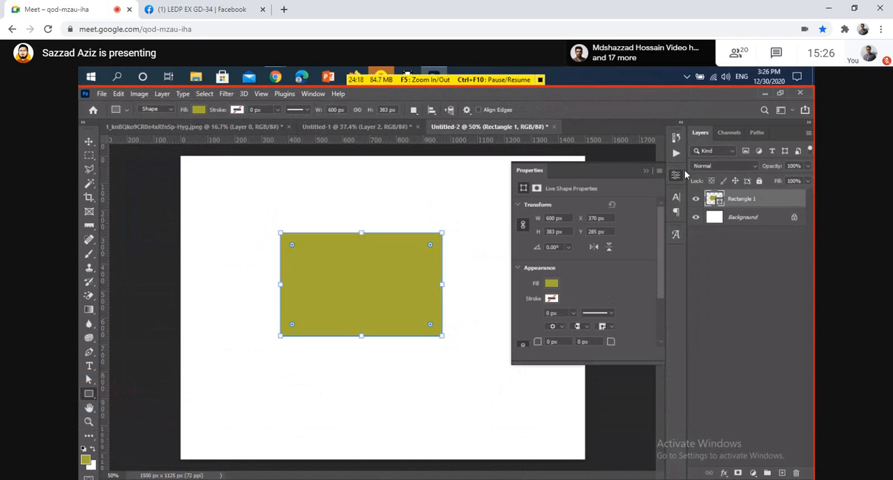
pyautogui.click(647, 172)
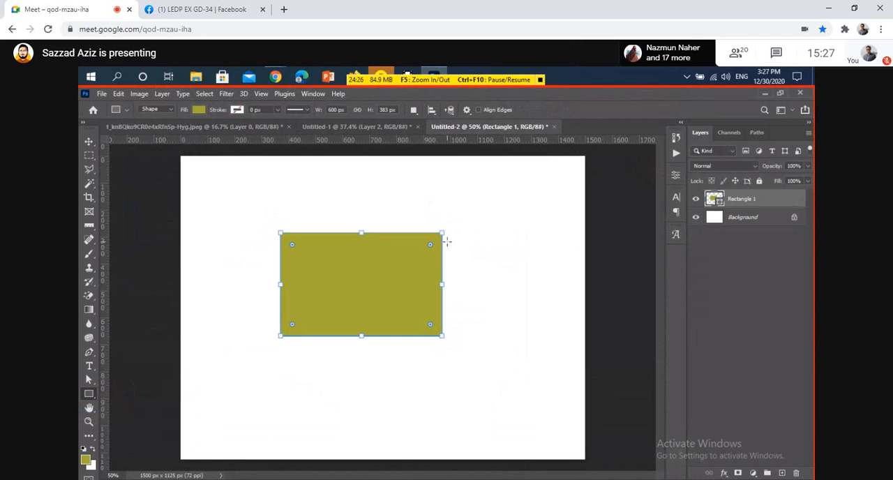
# Try rotating the rectangle clockwise, review its appearance and Pathfinder properties, and undo the rotation.
pyautogui.moveTo(449, 228); pyautogui.dragTo(457, 270)
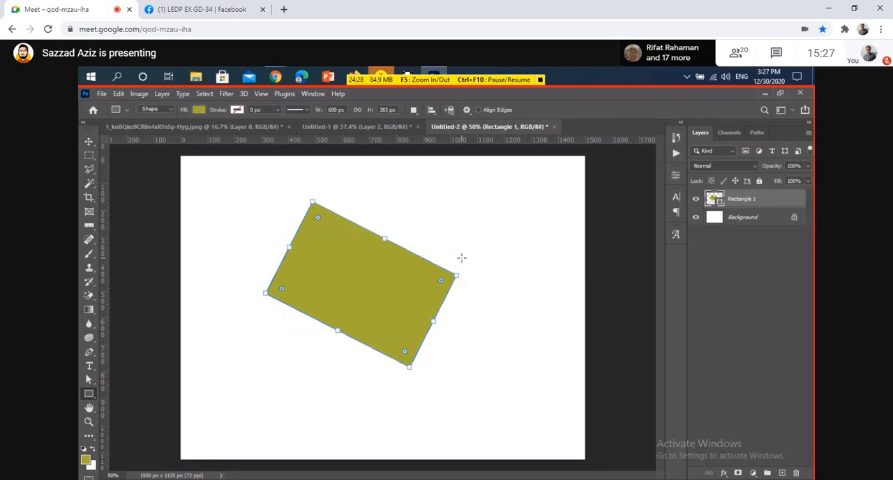
pyautogui.click(675, 175)
pyautogui.scroll(-1, 587, 291)
pyautogui.scroll(-1, 586, 289)
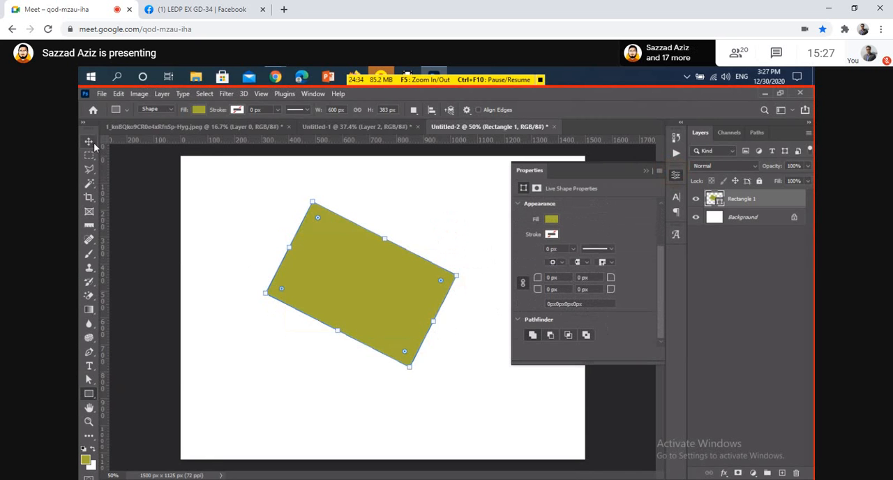
pyautogui.hotkey('ctrl', 'z')
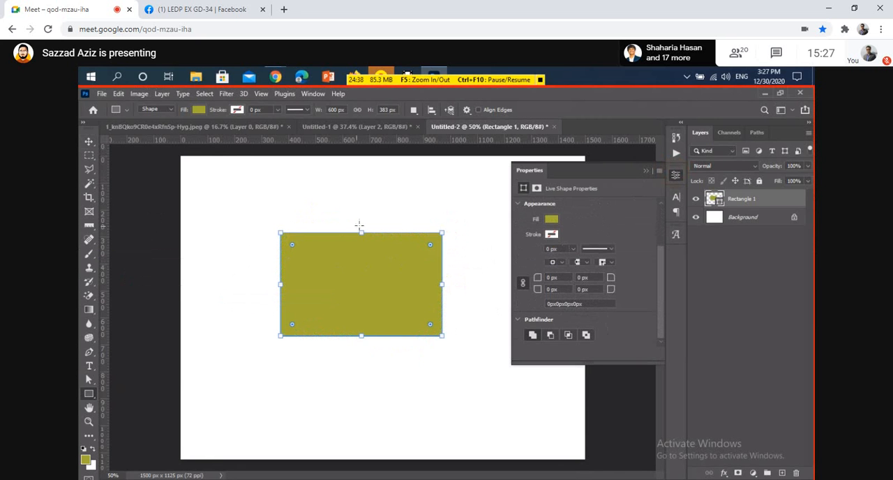
# Stretch the rectangle's top edge up to about 443 px high and pull its lower-left corner point down with the Direct Selection tool.
pyautogui.moveTo(362, 234); pyautogui.dragTo(361, 217)
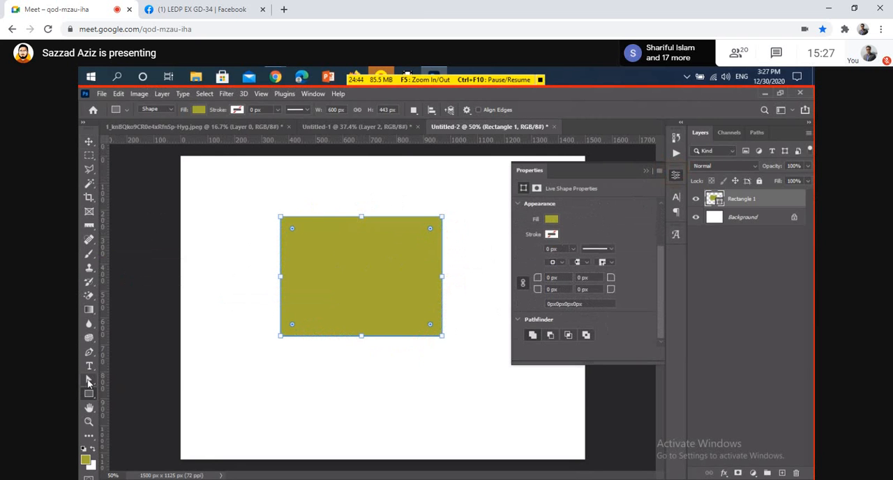
pyautogui.click(88, 382)
pyautogui.moveTo(251, 322); pyautogui.dragTo(277, 357)
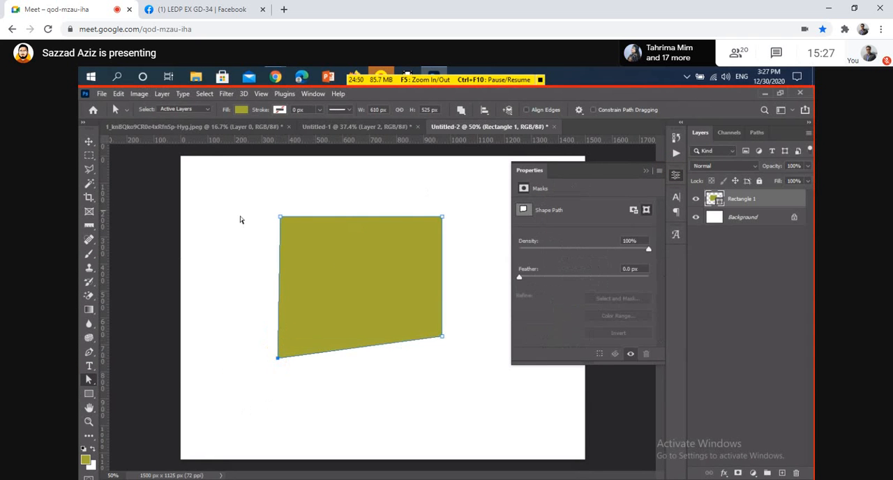
pyautogui.click(646, 170)
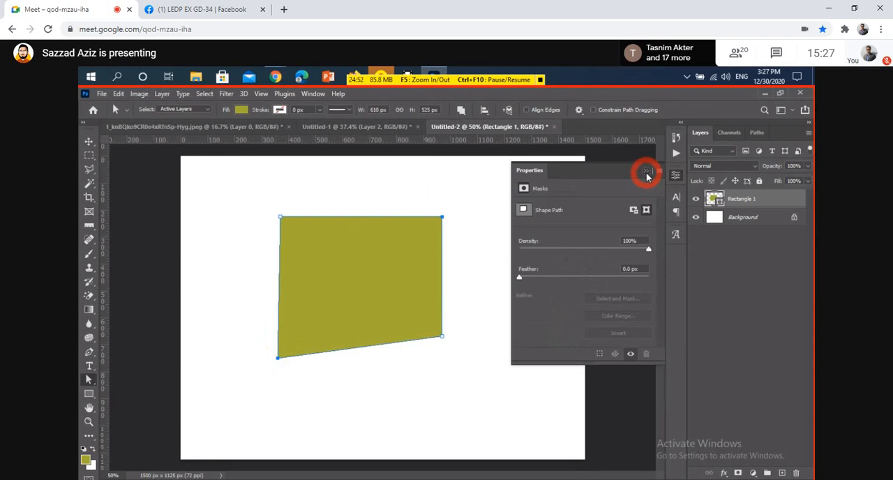
pyautogui.click(89, 143)
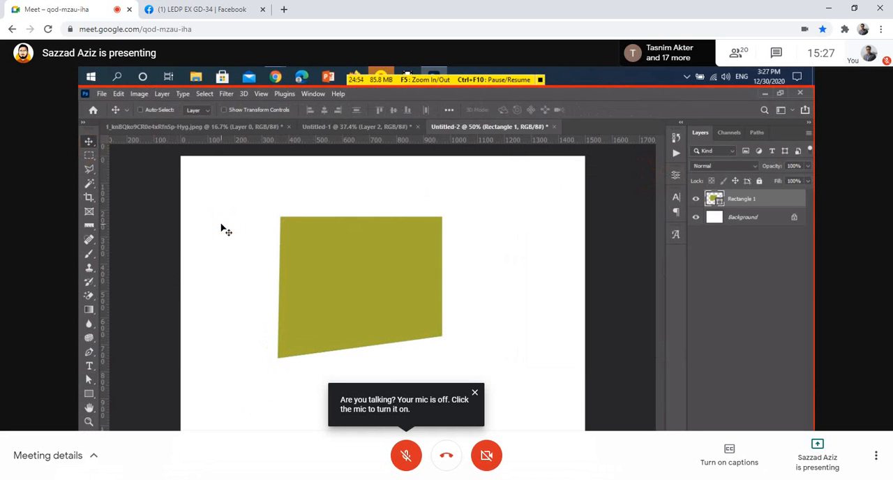
pyautogui.click(676, 175)
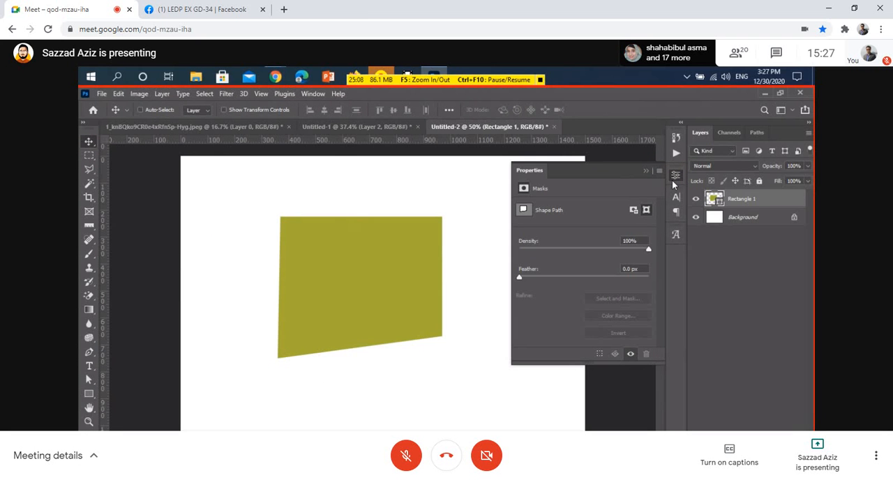
pyautogui.click(673, 176)
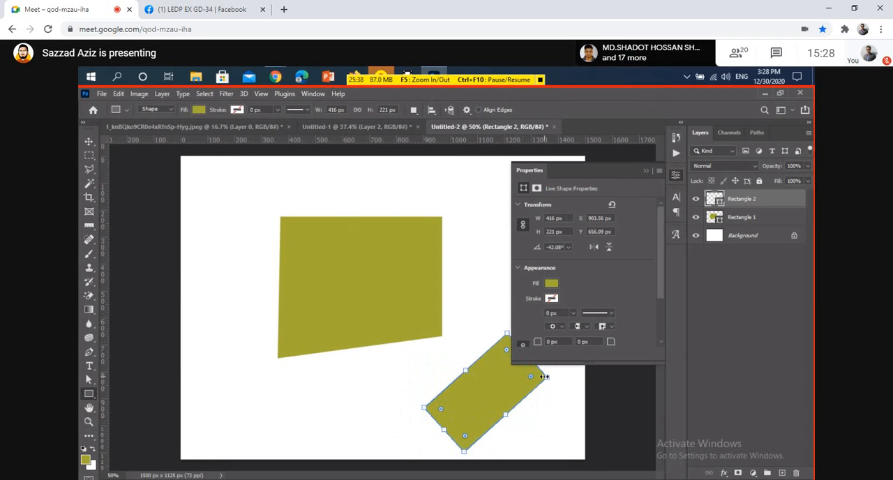
# Resize the small rotated rectangle to about 200 x 228 px and move it over the right edge of the larger shape.
pyautogui.moveTo(546, 377); pyautogui.dragTo(494, 416)
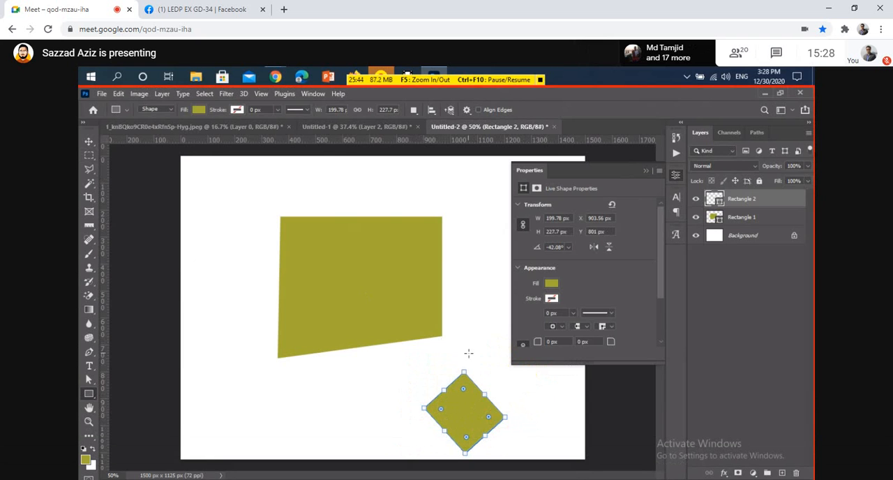
pyautogui.scroll(-2, 575, 315)
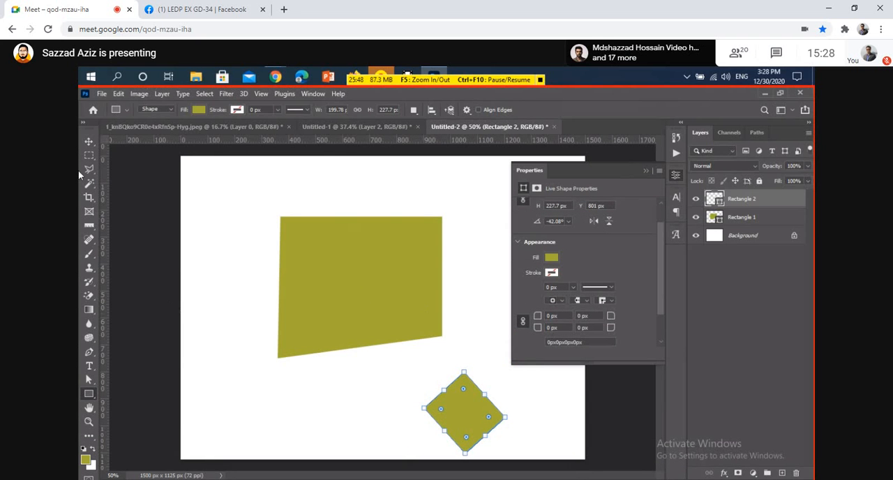
pyautogui.click(88, 141)
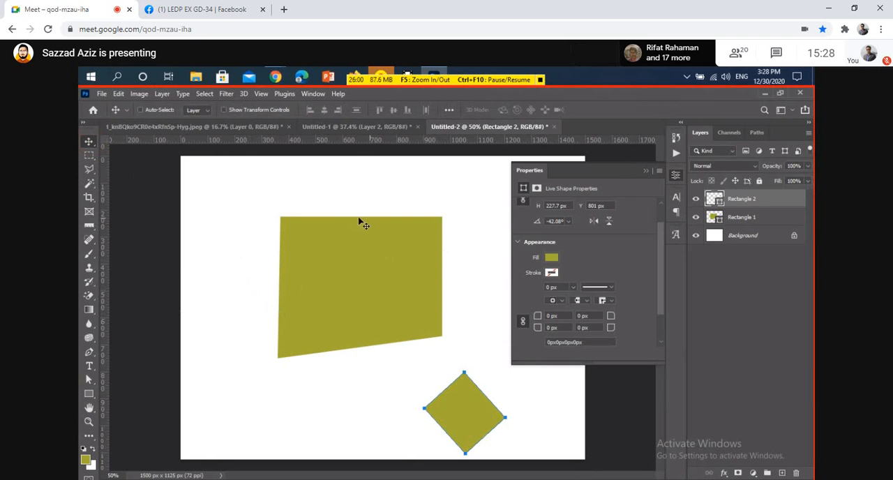
pyautogui.moveTo(475, 409); pyautogui.dragTo(464, 273)
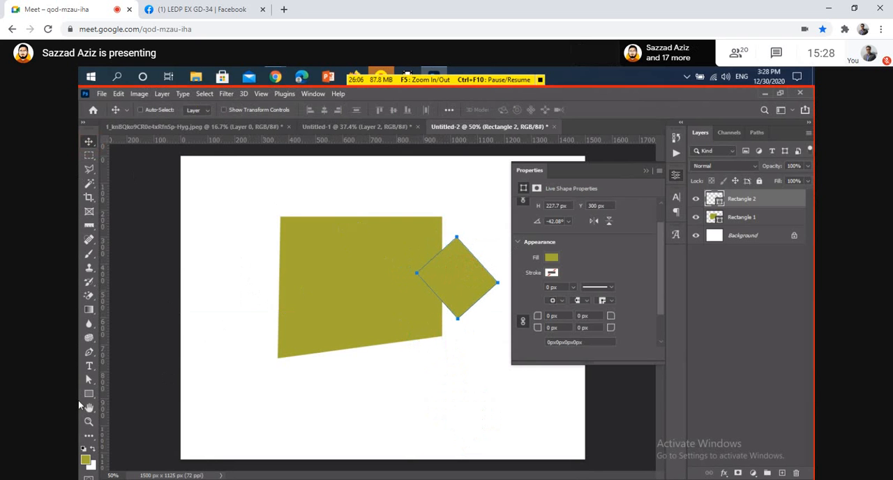
# Draw a six-sided polygon about 206 x 178 px below the large shape with the Polygon tool.
pyautogui.click(88, 393)
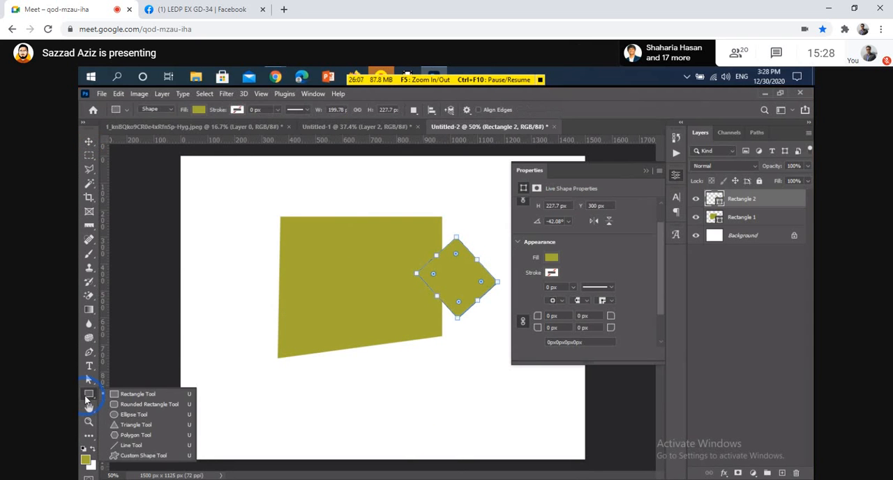
pyautogui.click(136, 435)
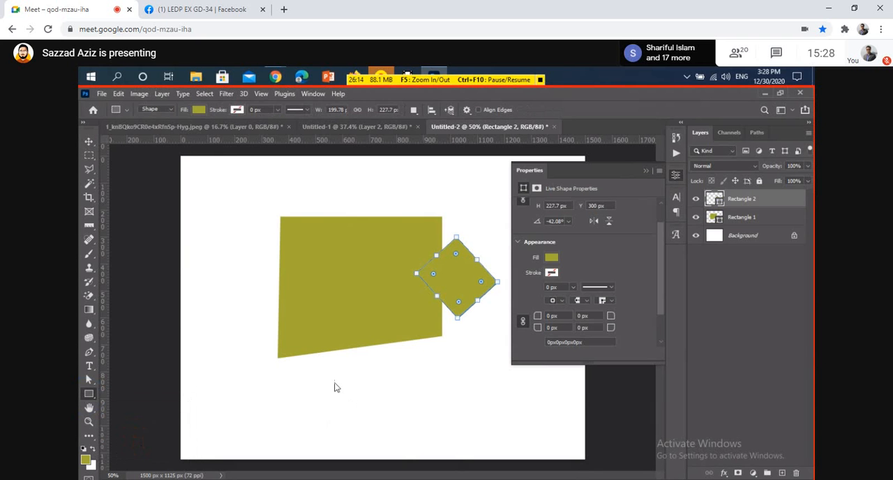
pyautogui.moveTo(334, 381); pyautogui.dragTo(416, 422)
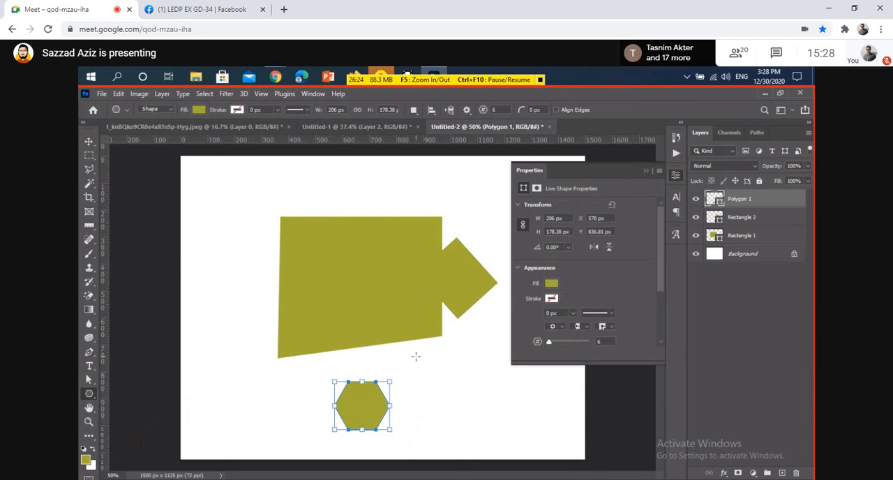
# Review the Create Polygon settings for size, number of sides, corner radius and star ratio, and cancel without creating a shape.
pyautogui.click(198, 219)
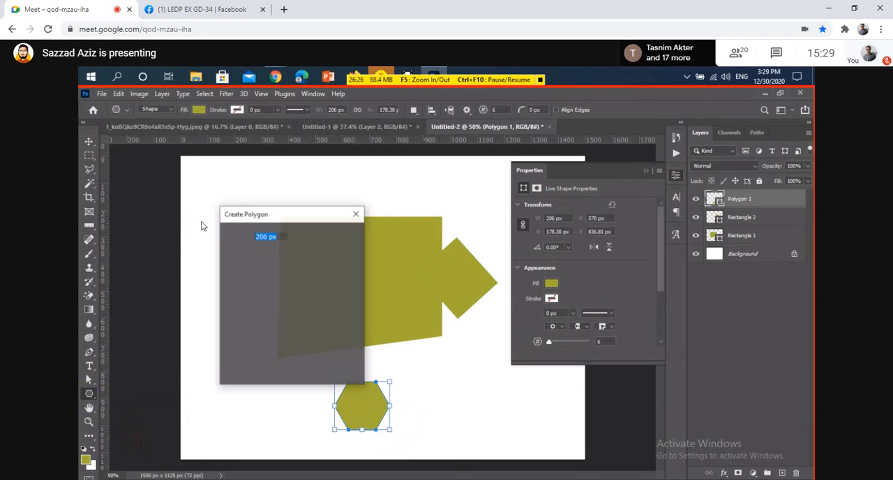
pyautogui.click(299, 216)
pyautogui.moveTo(299, 216); pyautogui.dragTo(354, 198)
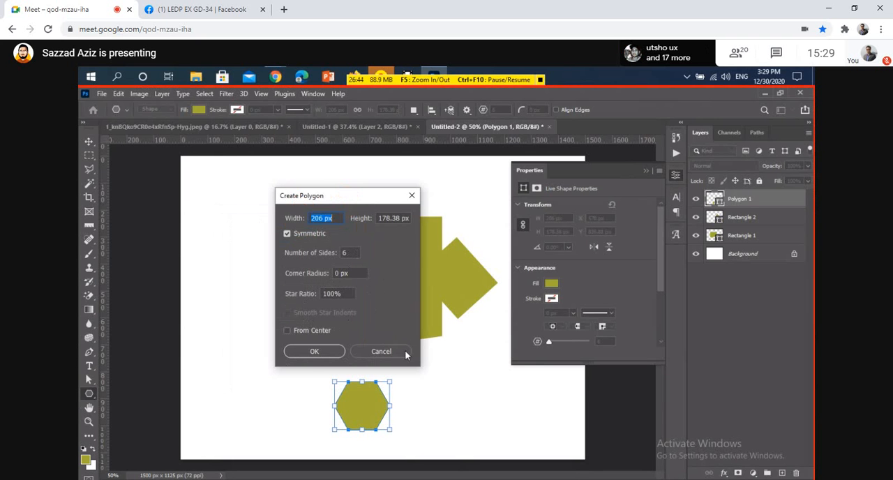
pyautogui.moveTo(356, 202); pyautogui.dragTo(396, 196)
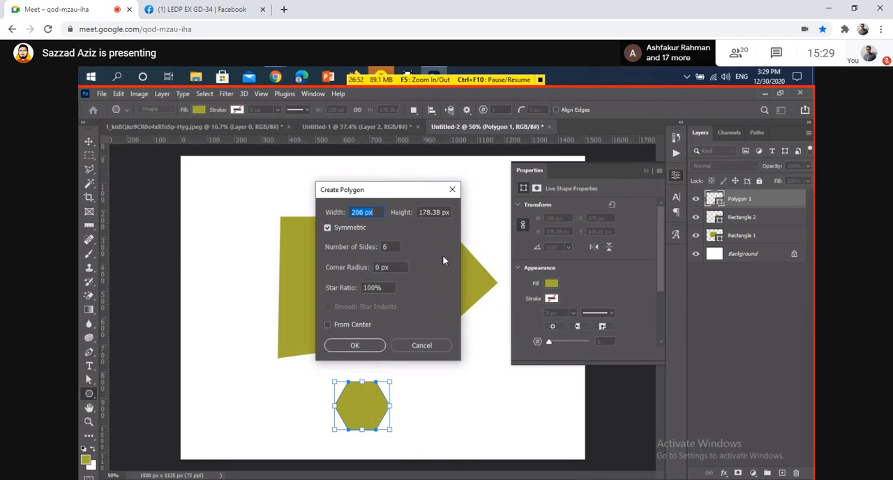
pyautogui.moveTo(405, 197); pyautogui.dragTo(466, 187)
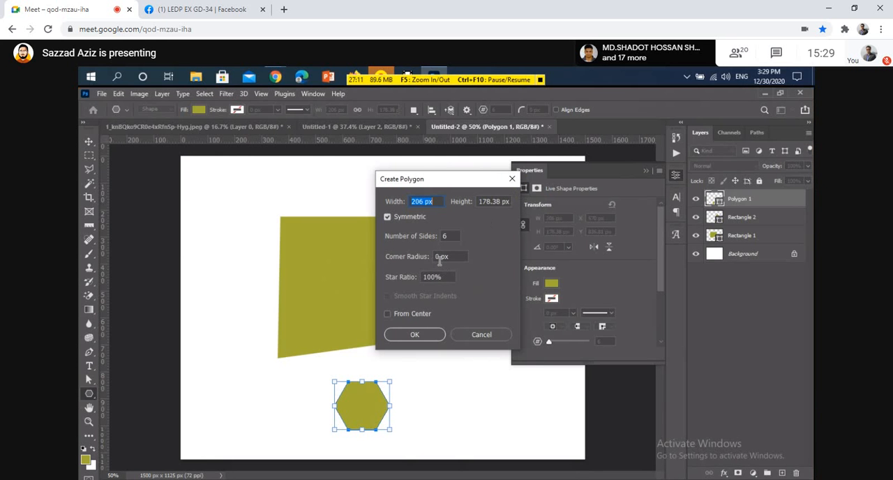
pyautogui.click(512, 179)
# Draw a triangle about 316 x 274 px over the large shape's left edge with the Triangle tool and review its appearance properties.
pyautogui.rightClick(90, 394)
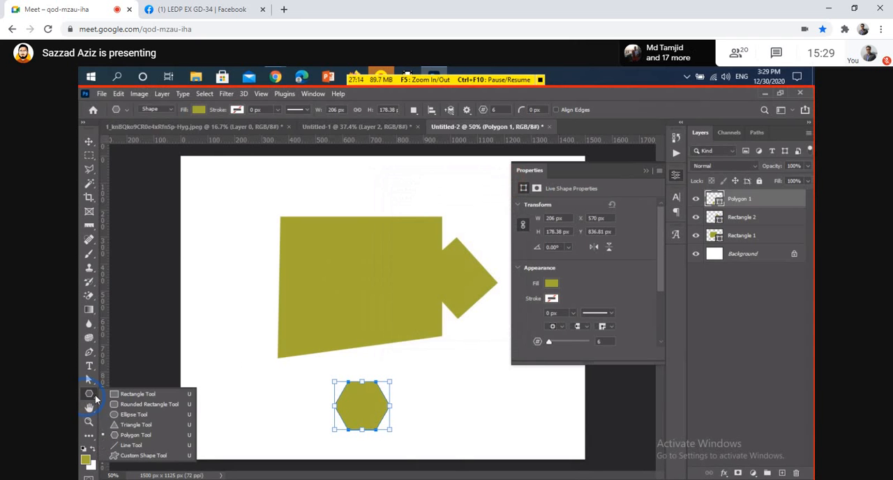
pyautogui.click(138, 426)
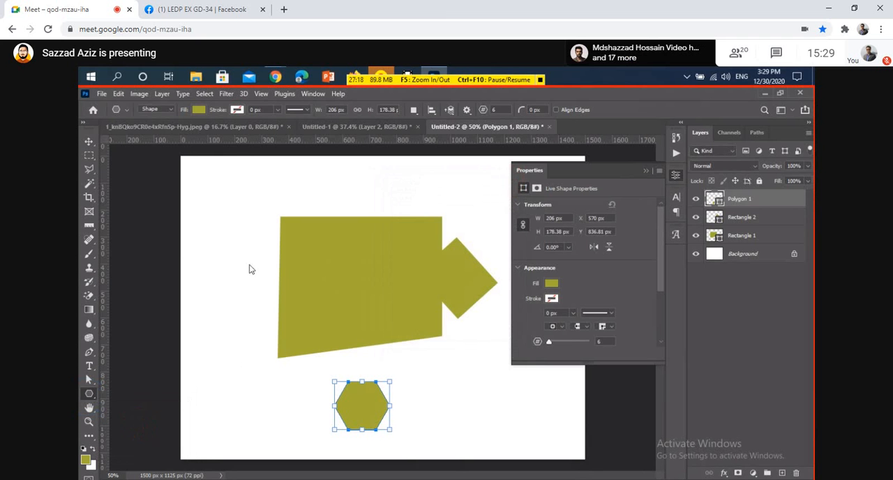
pyautogui.moveTo(217, 258); pyautogui.dragTo(309, 330)
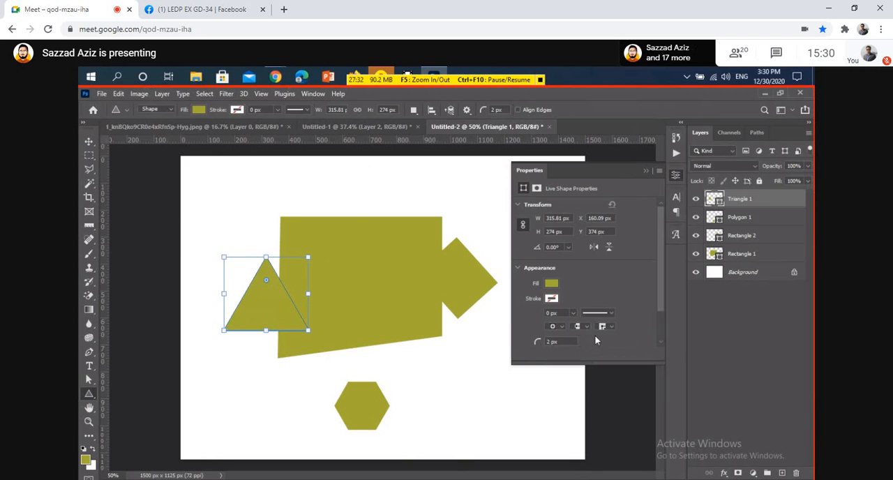
pyautogui.scroll(-1, 594, 335)
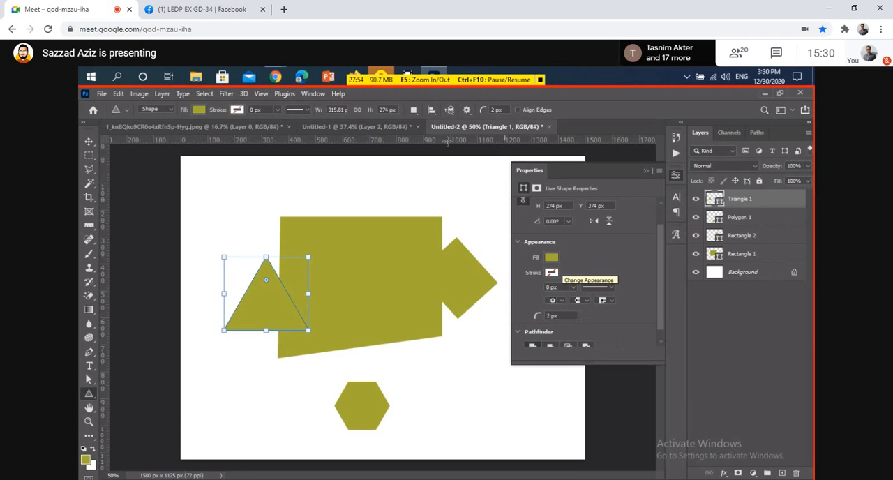
# Switch to Chrome and examine the Creative Business Card item page on GraphicRiver, including its preview images, file format and print dimensions.
pyautogui.moveTo(275, 76)
pyautogui.click(221, 154)
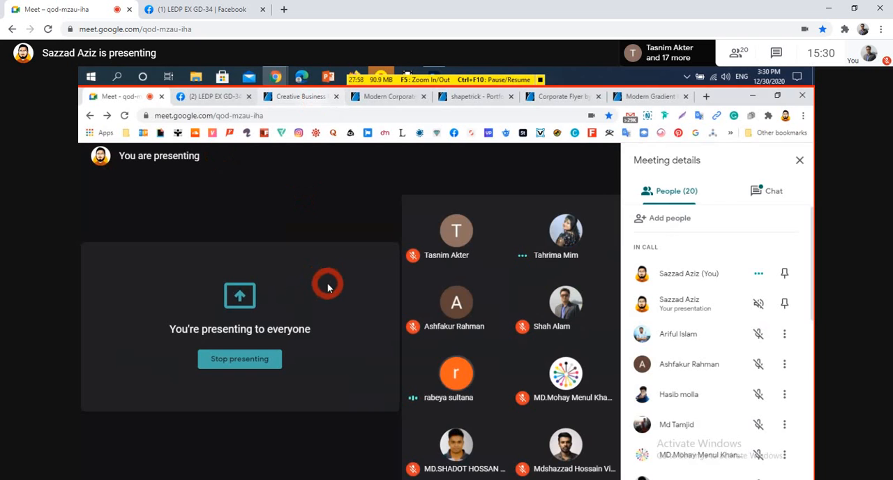
pyautogui.hotkey('ctrl', '3')
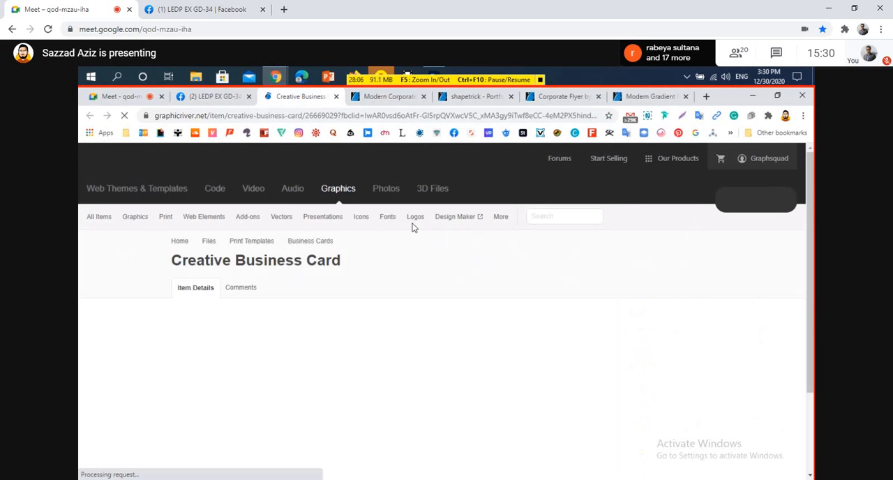
pyautogui.moveTo(411, 224)
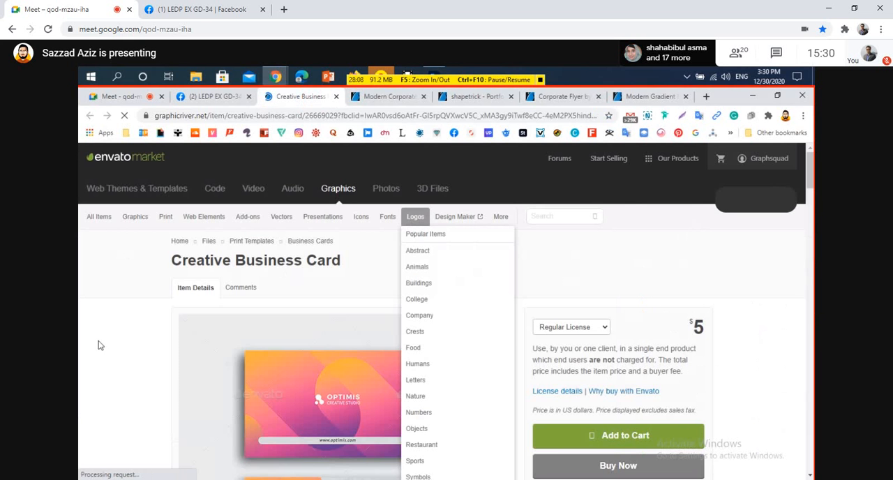
pyautogui.scroll(-6, 101, 345)
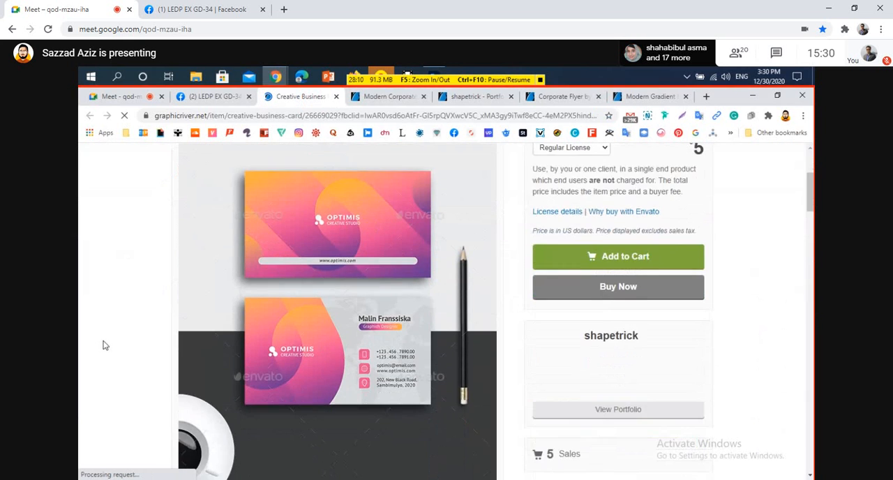
pyautogui.scroll(-5, 103, 345)
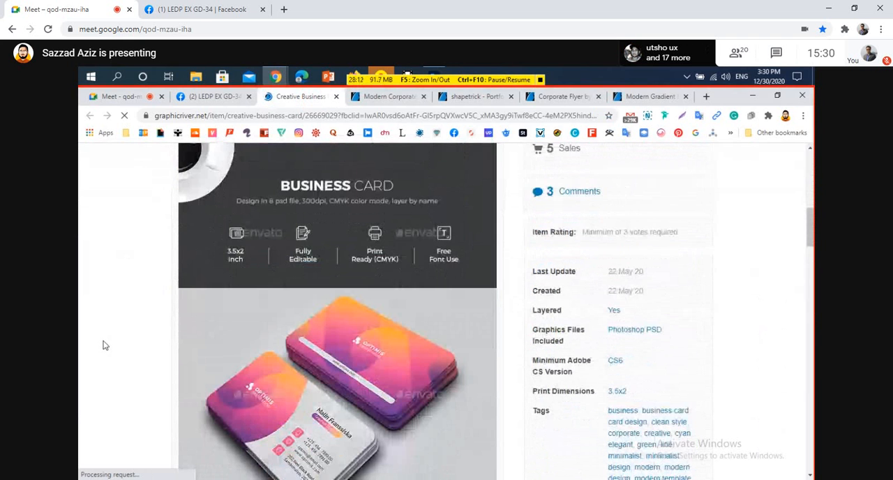
pyautogui.scroll(-3, 102, 345)
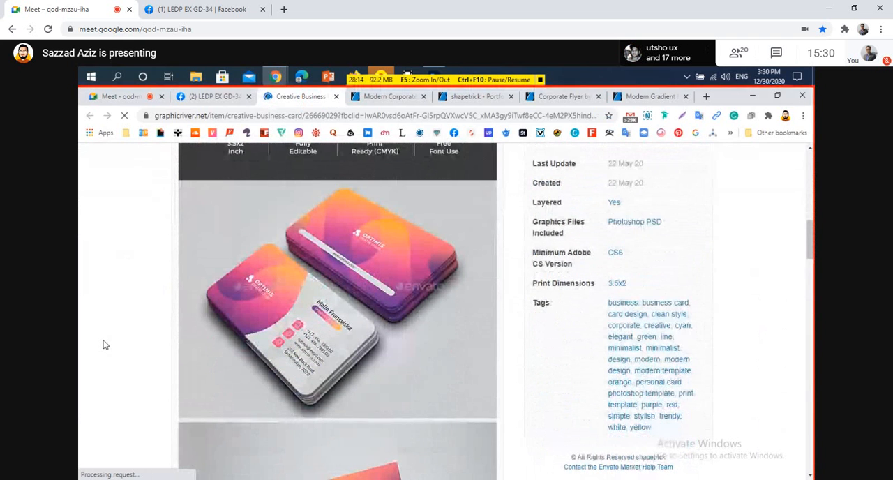
pyautogui.scroll(-1, 103, 344)
pyautogui.scroll(1, 103, 343)
pyautogui.scroll(1, 103, 343)
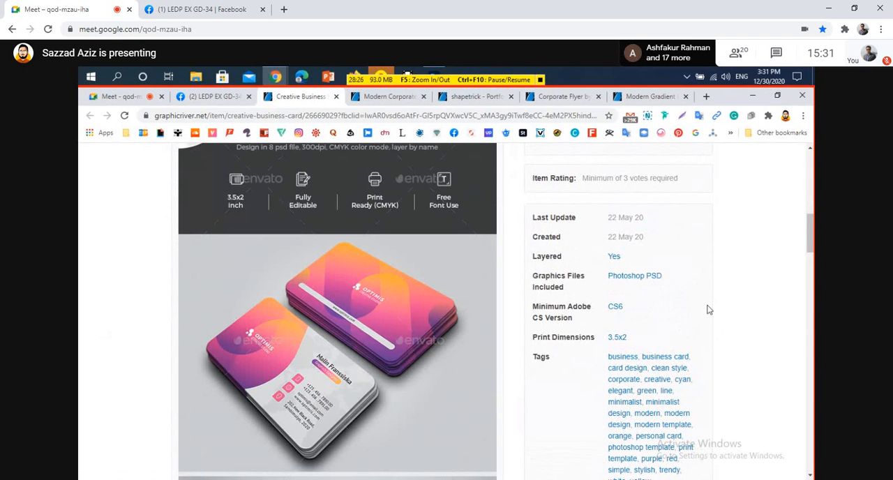
pyautogui.scroll(2, 708, 309)
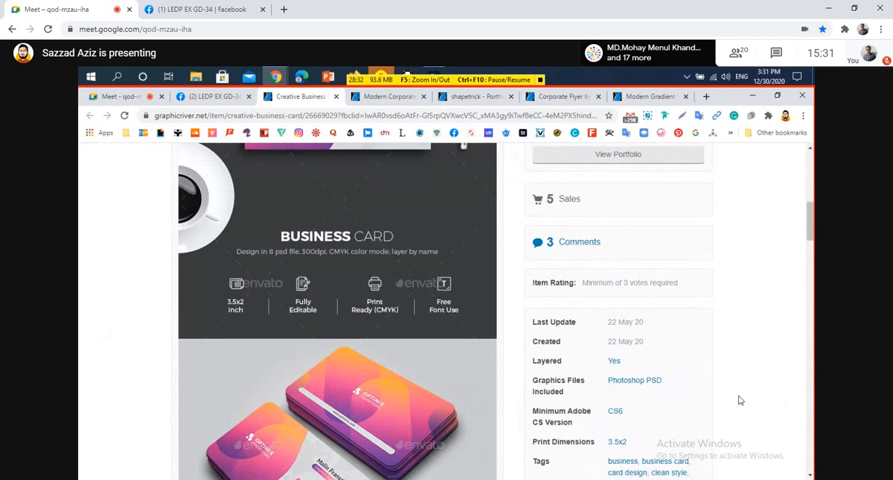
pyautogui.scroll(-1, 674, 343)
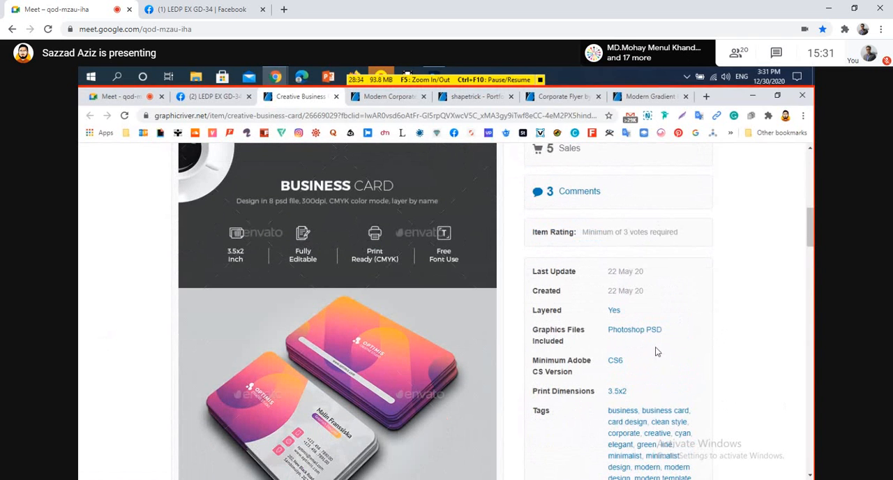
pyautogui.scroll(1, 702, 357)
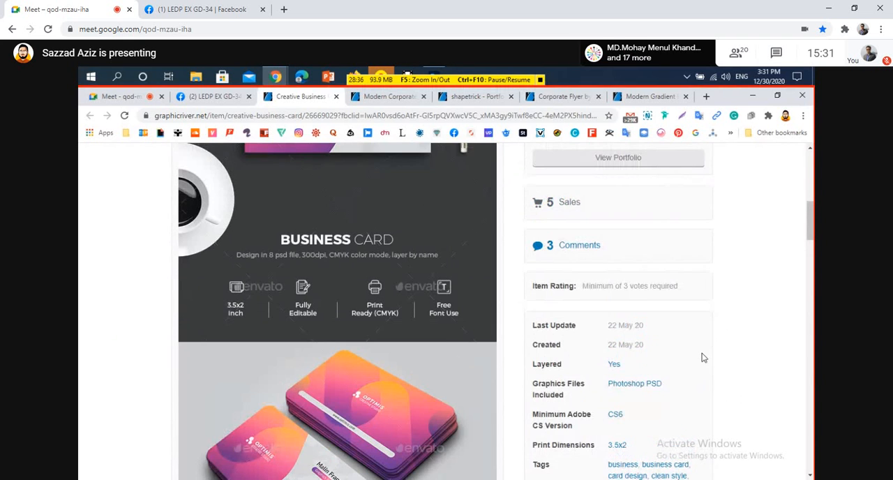
pyautogui.scroll(2, 702, 357)
pyautogui.scroll(-3, 702, 355)
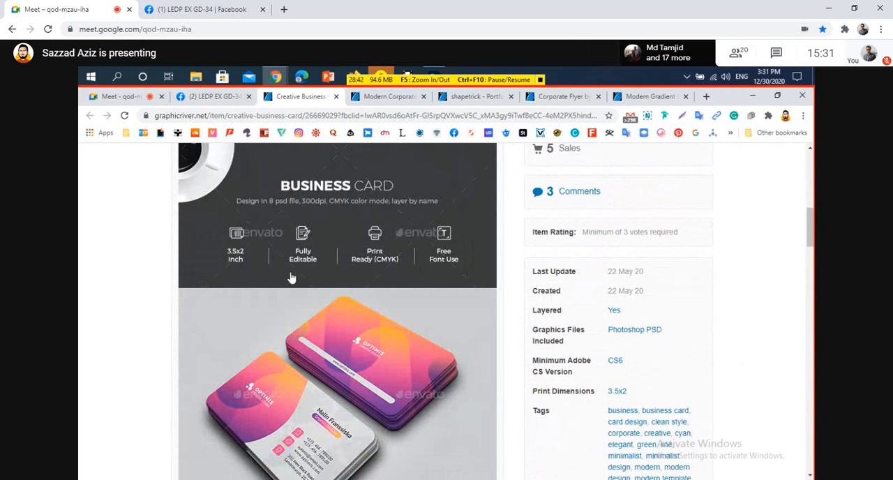
pyautogui.scroll(3, 796, 370)
pyautogui.scroll(-1, 551, 374)
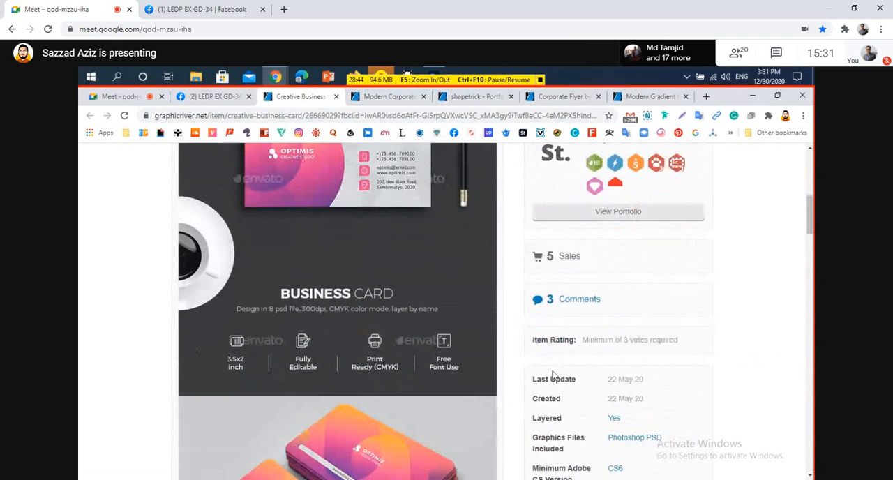
pyautogui.scroll(5, 551, 374)
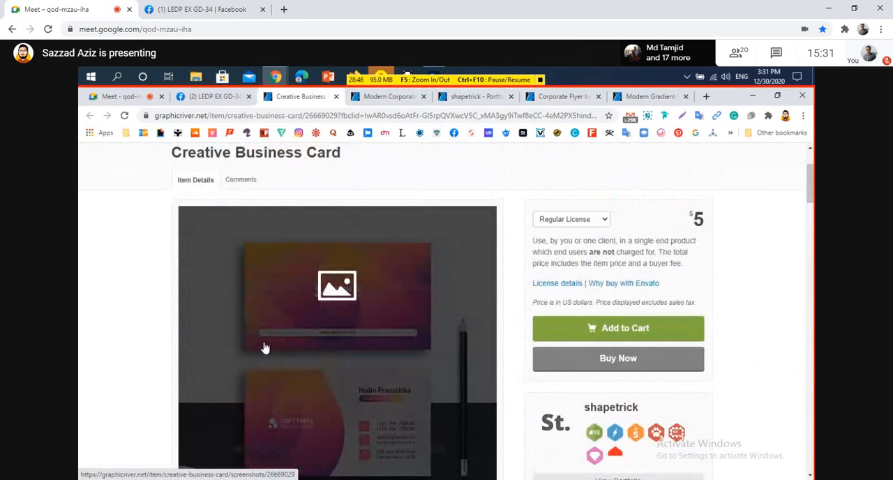
pyautogui.scroll(2, 279, 345)
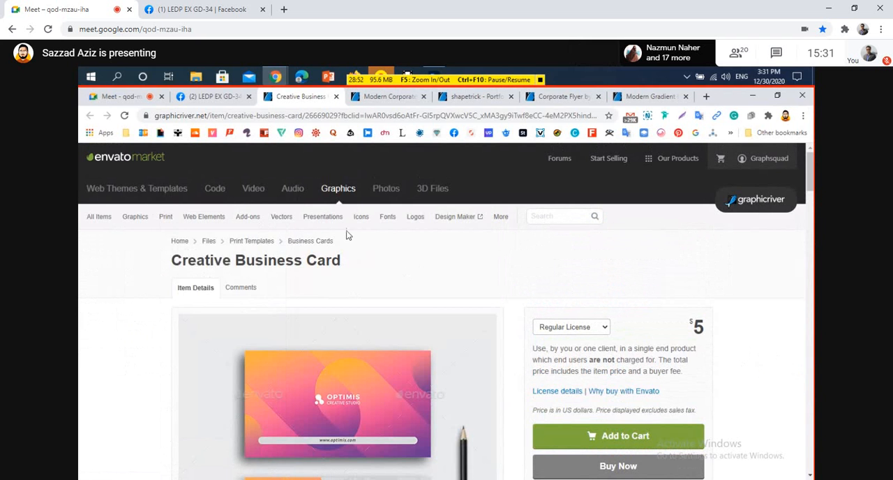
# Look over the print template categories and search GraphicRiver for "CV design".
pyautogui.moveTo(164, 217)
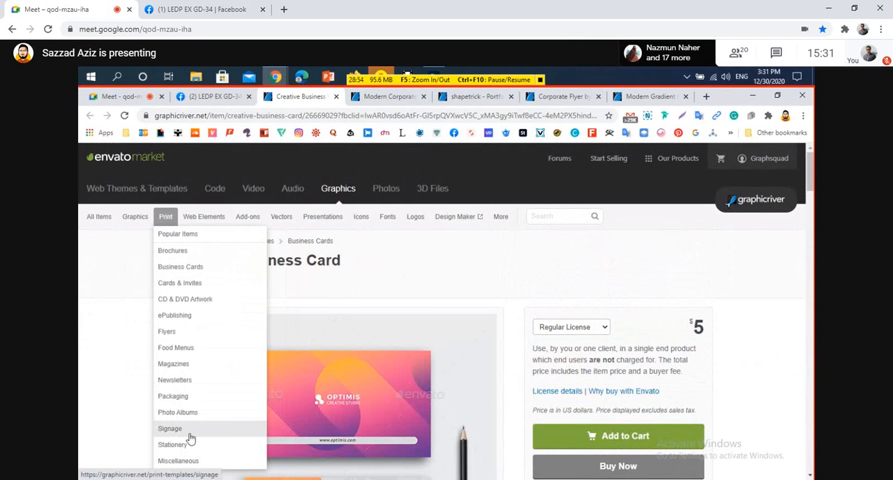
pyautogui.click(550, 218)
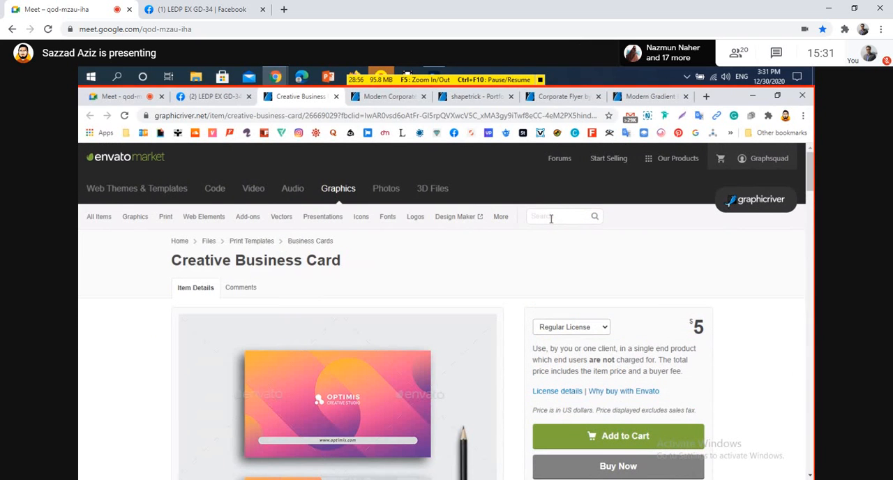
pyautogui.write('CV ')
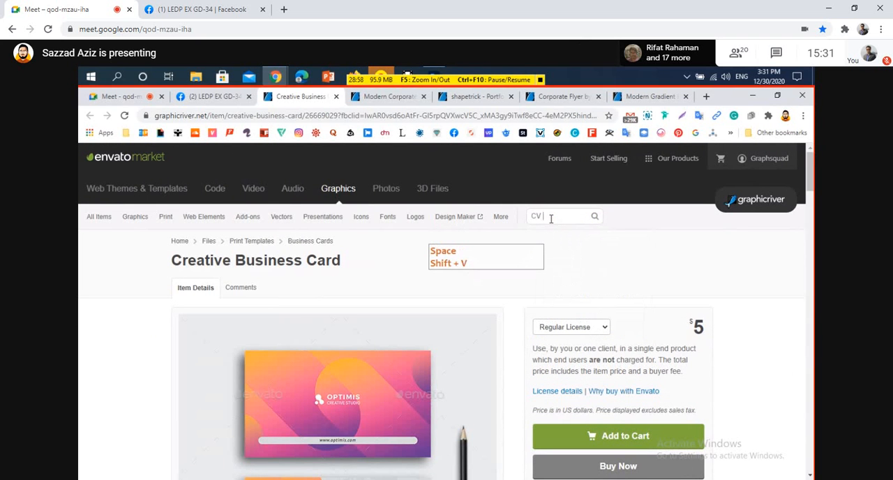
pyautogui.write('desig')
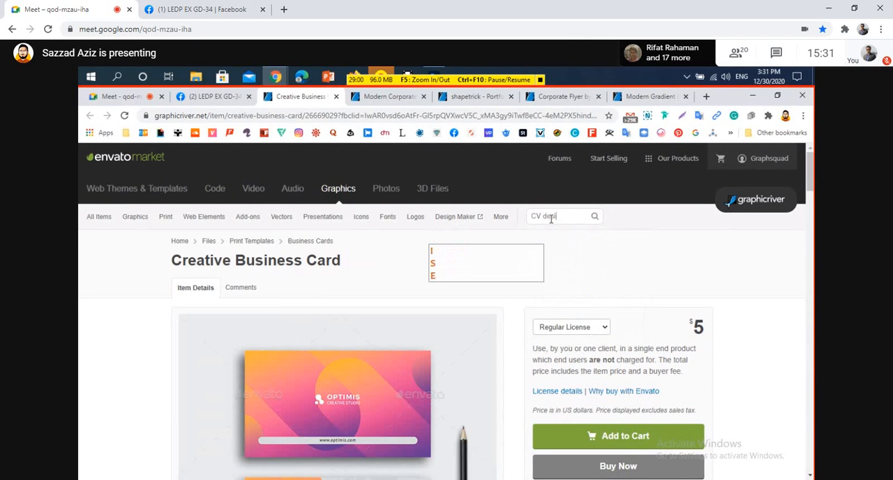
pyautogui.write('n')
pyautogui.press('Return')
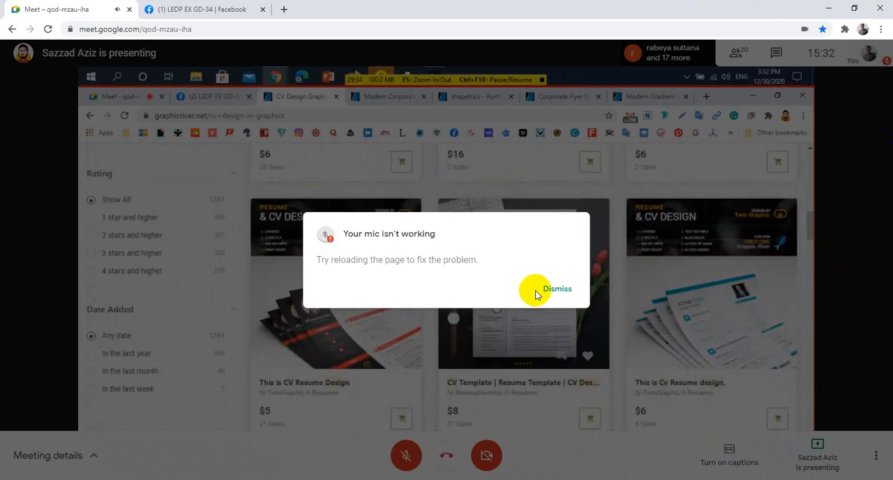
# Dismiss the microphone warning in Google Meet and pin the shared presentation to enlarge it.
pyautogui.click(562, 288)
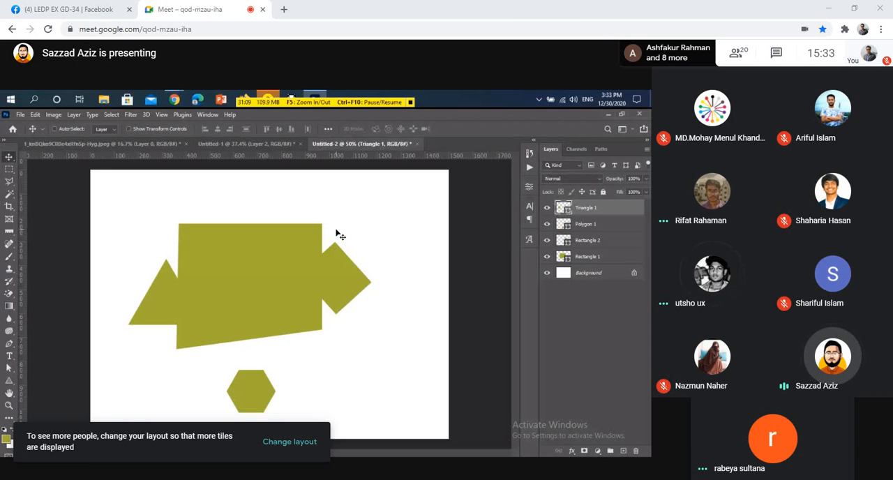
pyautogui.moveTo(314, 293)
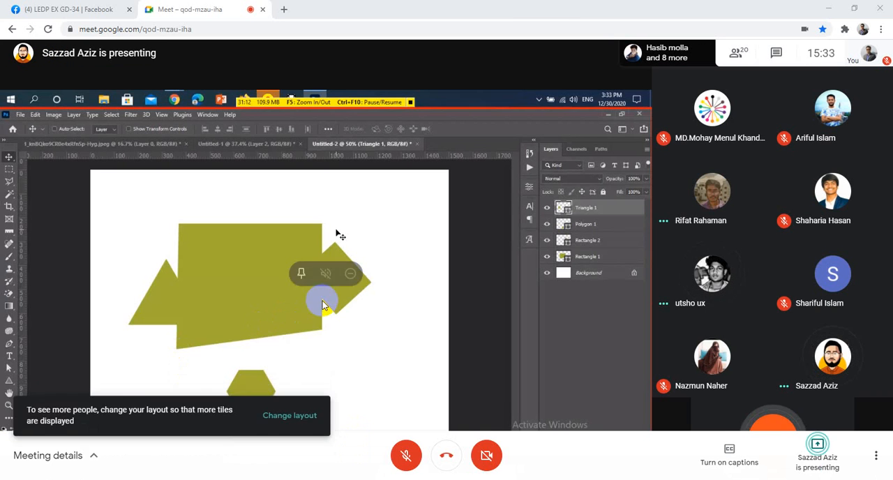
pyautogui.click(301, 275)
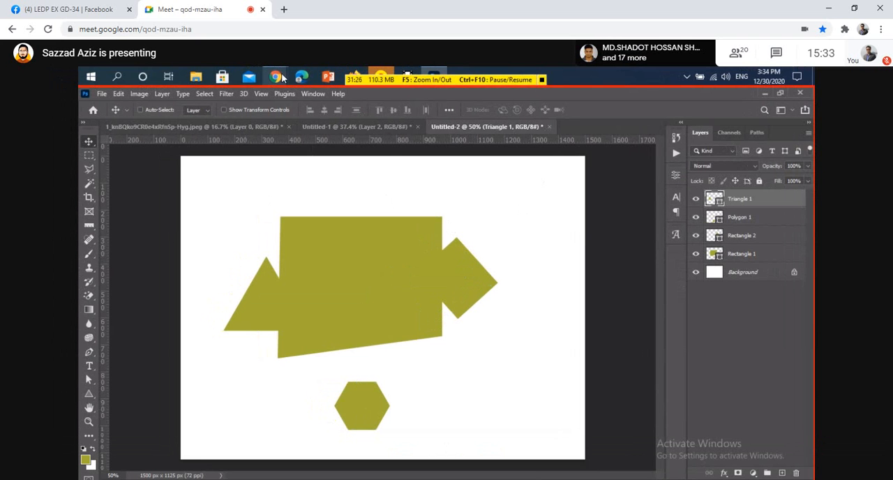
# Switch to Chrome to view the GraphicRiver page of CV designs and return to Photoshop.
pyautogui.moveTo(281, 78)
pyautogui.click(235, 140)
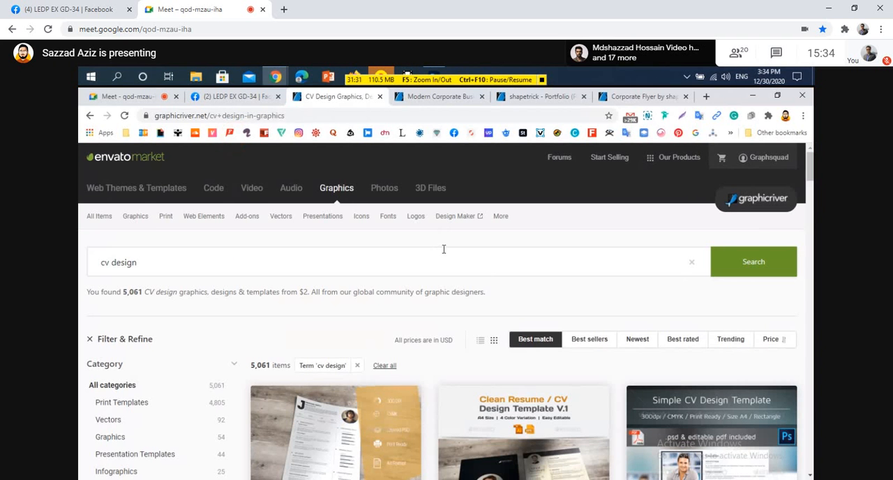
pyautogui.click(434, 75)
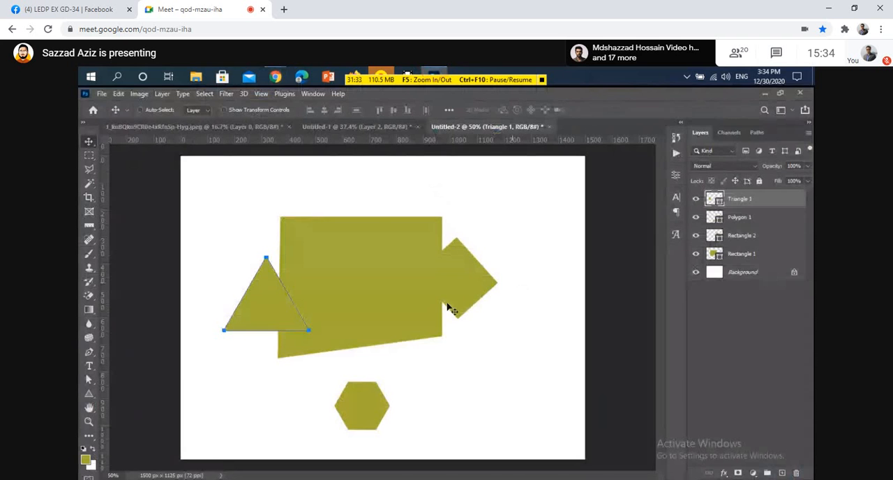
# Switch to the Untitled-1 document and examine the business card's green stripe edges at pixel level.
pyautogui.click(312, 128)
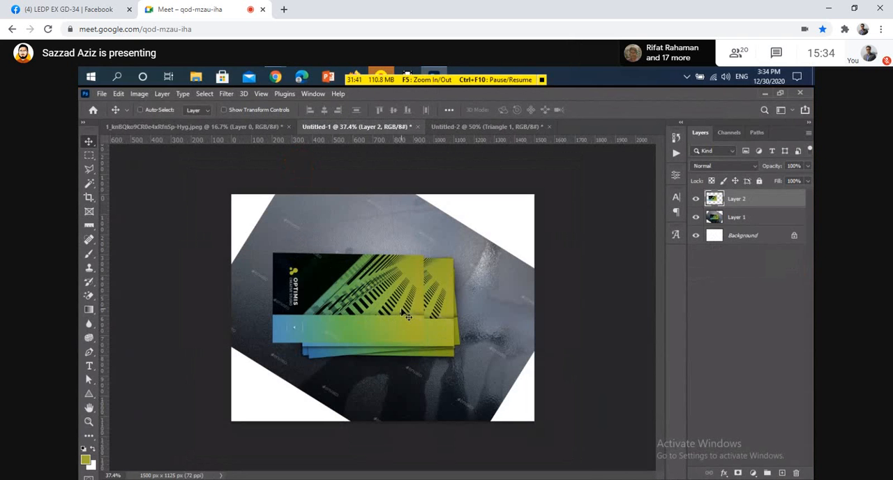
pyautogui.keyDown('ctrl'); pyautogui.click(355, 292); pyautogui.keyUp('ctrl')
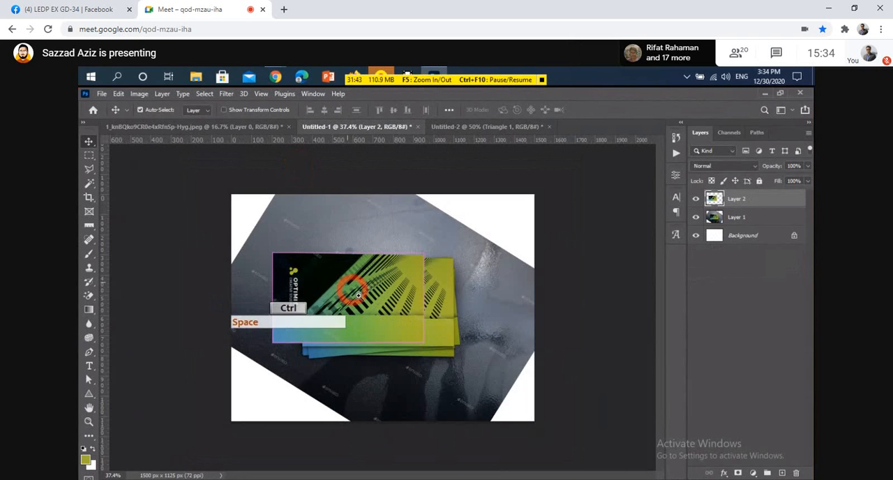
pyautogui.moveTo(357, 294); pyautogui.dragTo(422, 309)
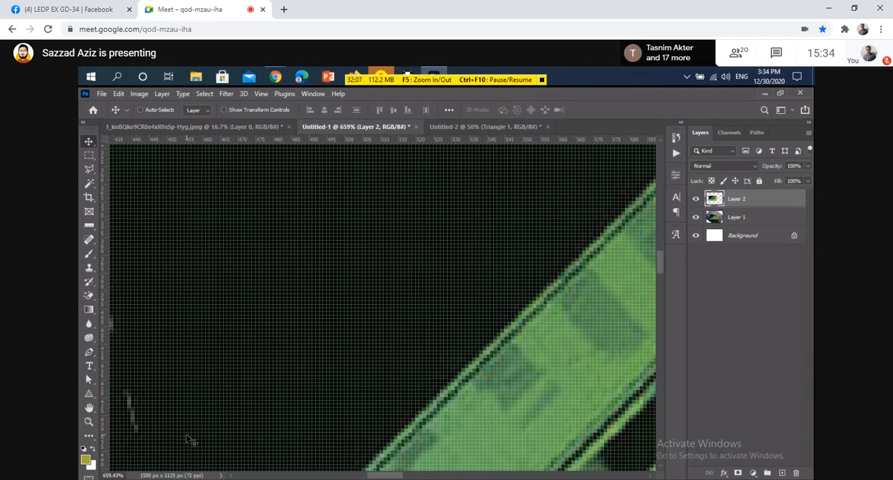
# Compare the business card at actual size, at full-canvas view and at pixel level around its stripes and upper edge.
pyautogui.press('ctrl')
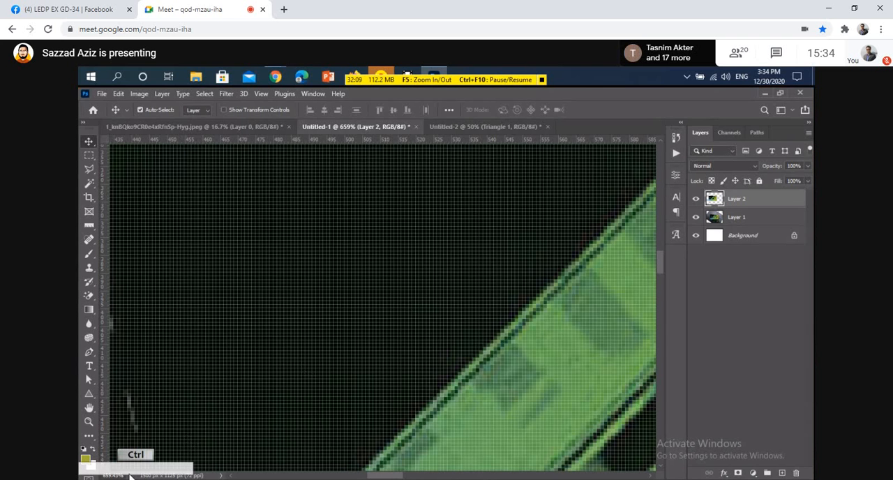
pyautogui.hotkey('ctrl', '1')
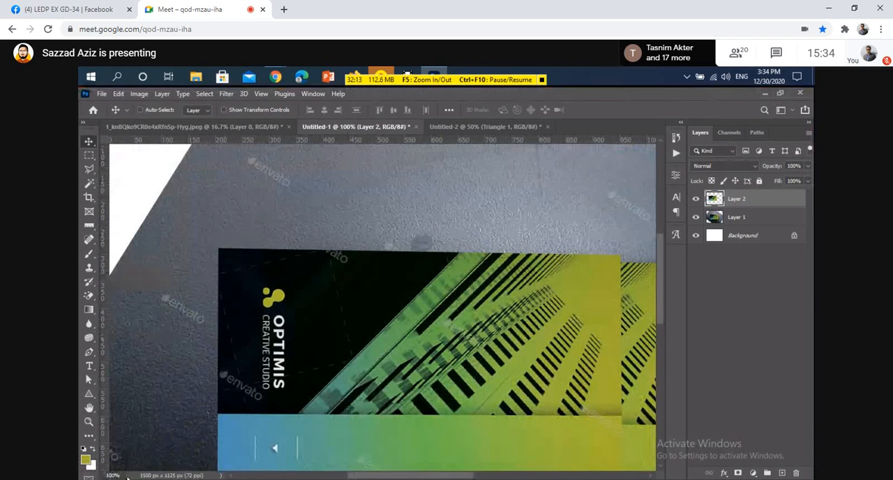
pyautogui.scroll(-3, 418, 321)
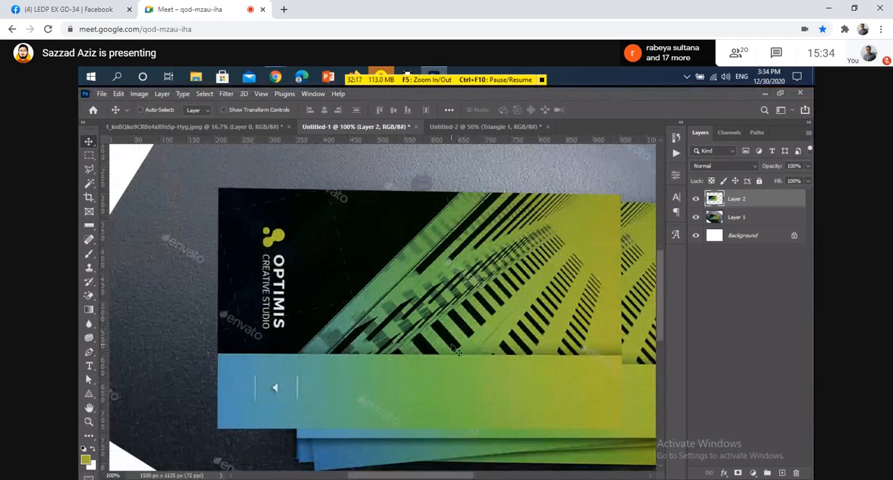
pyautogui.press('space')
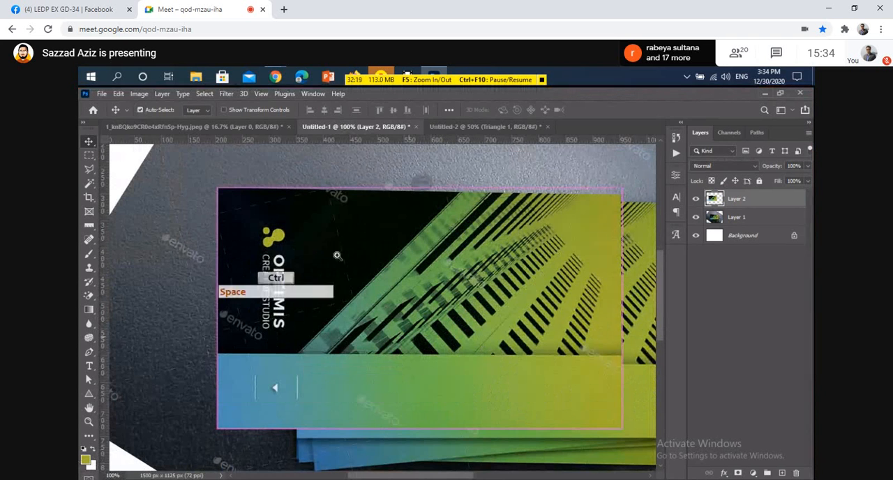
pyautogui.moveTo(325, 238); pyautogui.dragTo(431, 352)
pyautogui.moveTo(515, 400); pyautogui.dragTo(334, 300)
pyautogui.moveTo(509, 347); pyautogui.dragTo(412, 331)
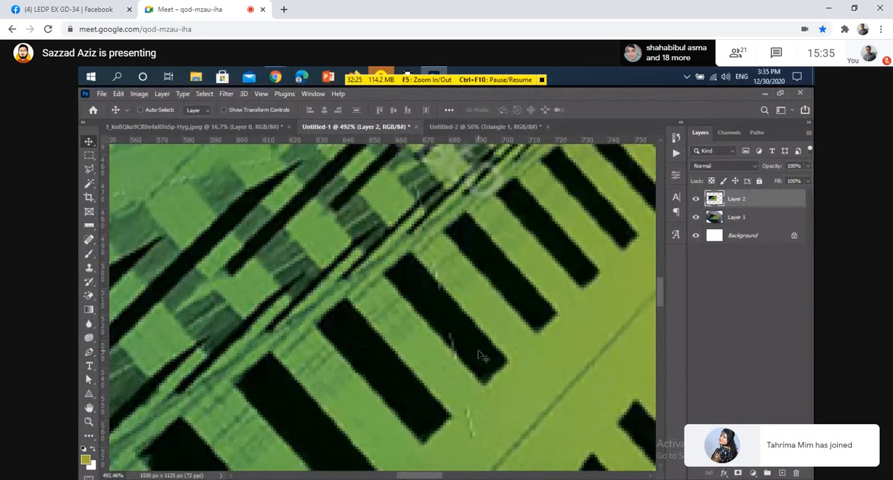
pyautogui.press('space')
pyautogui.moveTo(458, 219); pyautogui.dragTo(411, 327)
pyautogui.moveTo(351, 301); pyautogui.dragTo(398, 340)
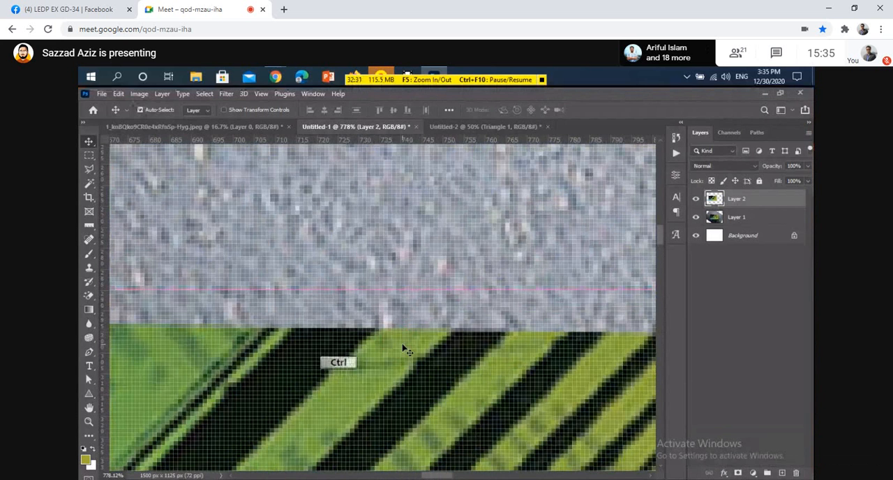
pyautogui.hotkey('ctrl', 'z')
pyautogui.hotkey('ctrl', '0')
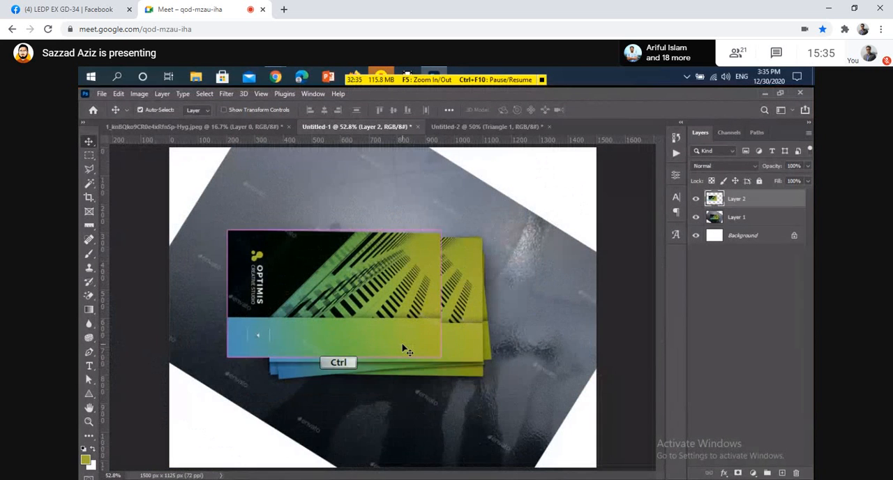
pyautogui.hotkey('ctrl', '1')
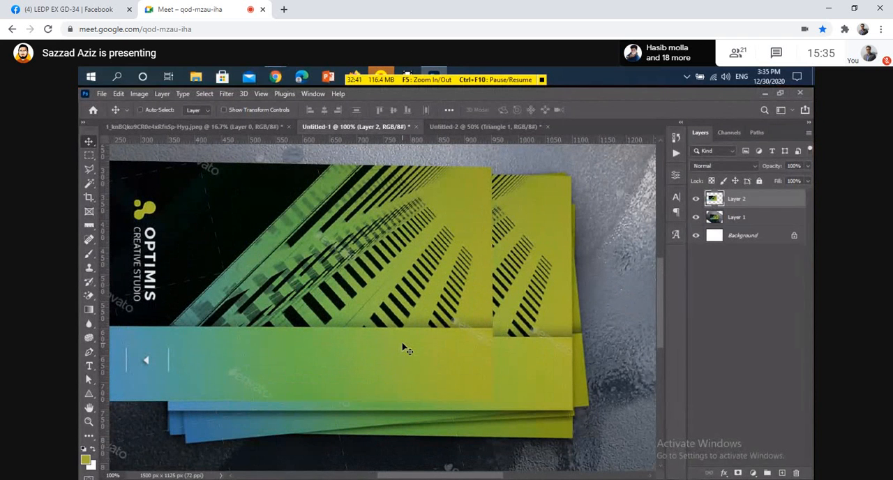
# Close the Untitled-2 document containing the practice shapes without saving it.
pyautogui.click(475, 128)
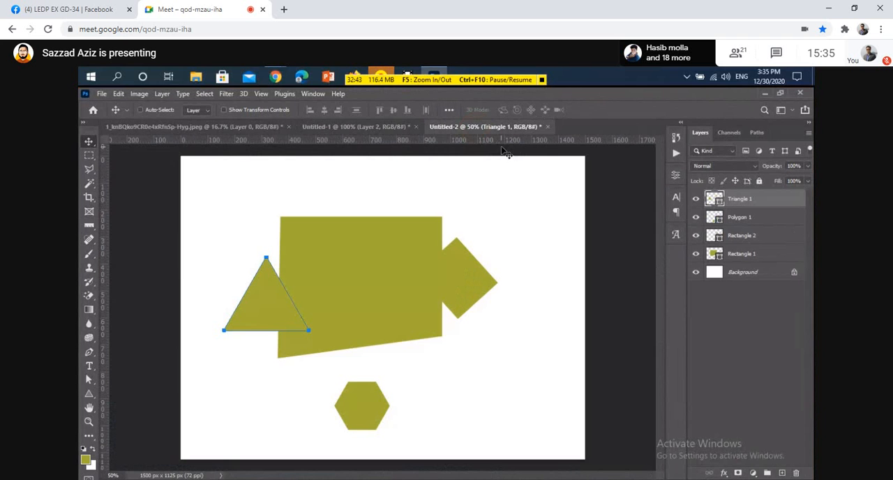
pyautogui.click(548, 127)
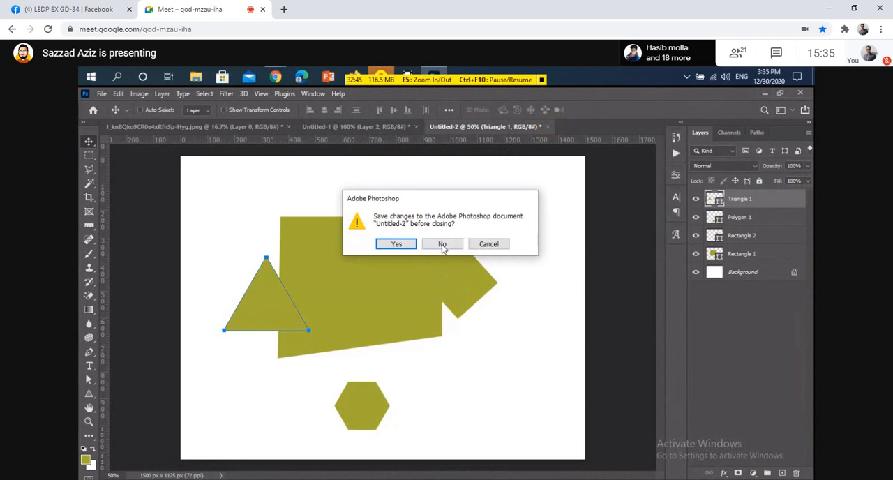
pyautogui.click(443, 246)
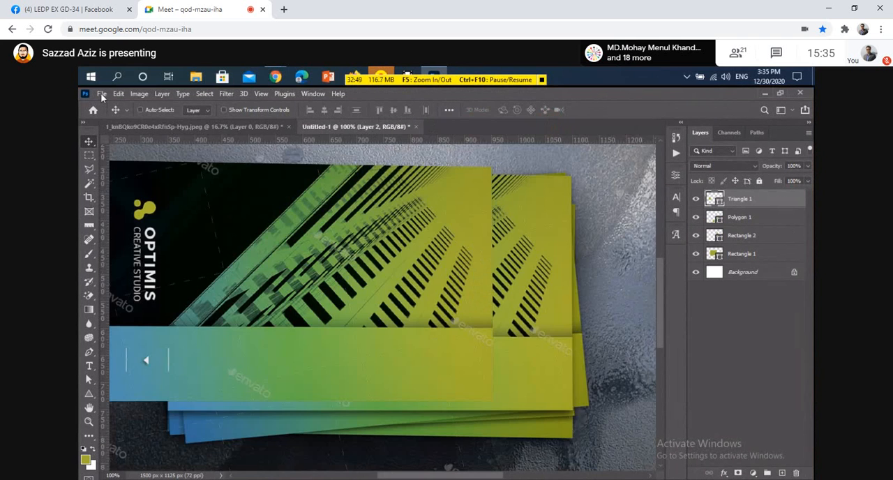
# Create a portrait 2.25 × 3.75 inch CMYK document at 300 ppi, trying both orientations, and unmute the Google Meet microphone.
pyautogui.click(102, 96)
pyautogui.click(133, 105)
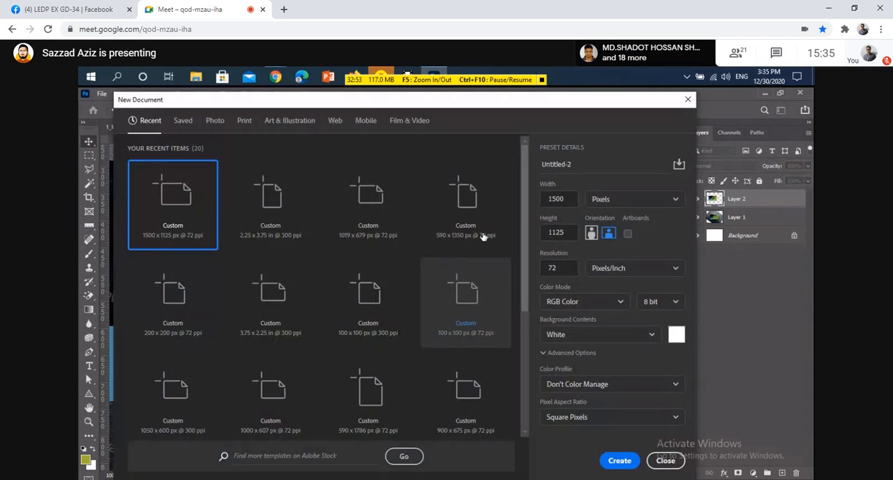
pyautogui.click(282, 213)
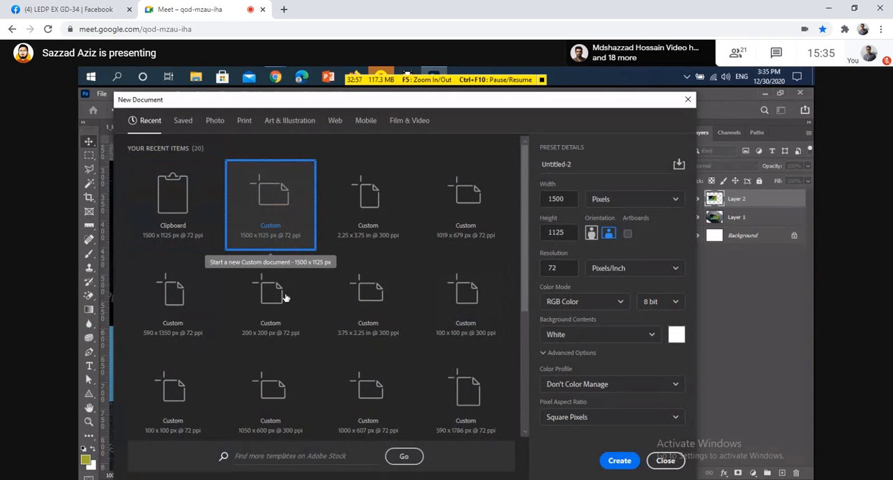
pyautogui.click(367, 206)
pyautogui.click(607, 234)
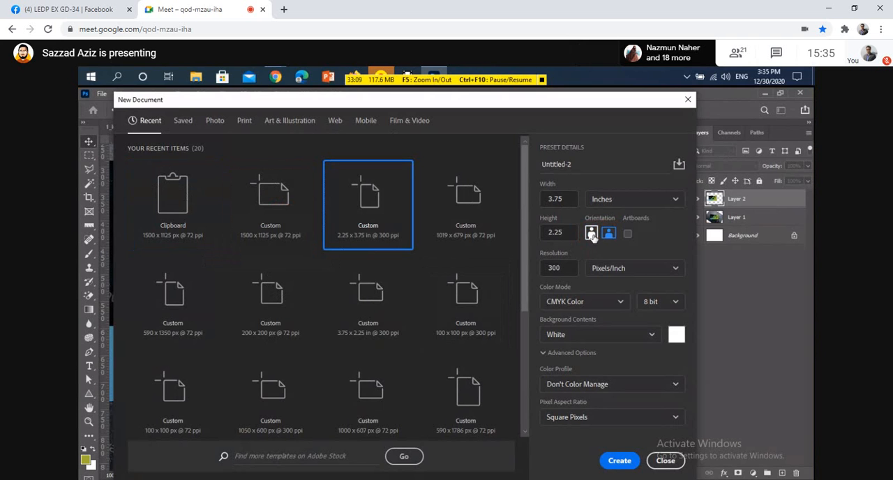
pyautogui.click(592, 233)
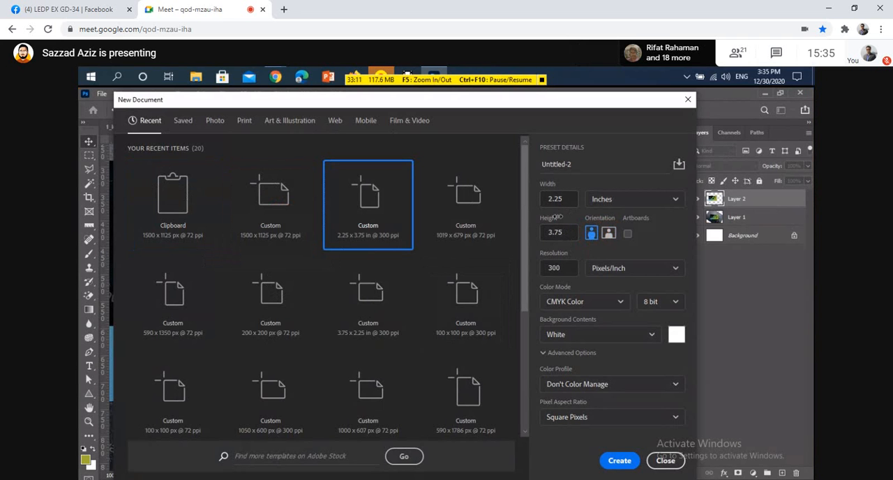
pyautogui.click(609, 233)
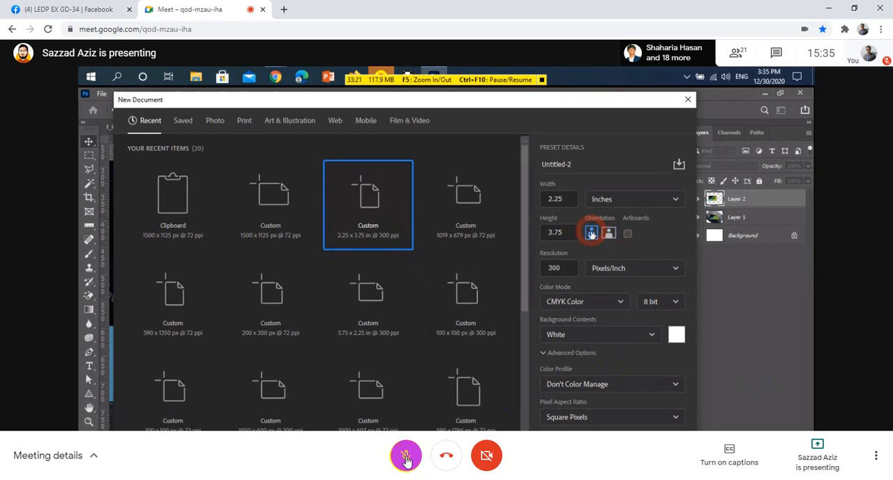
pyautogui.click(406, 460)
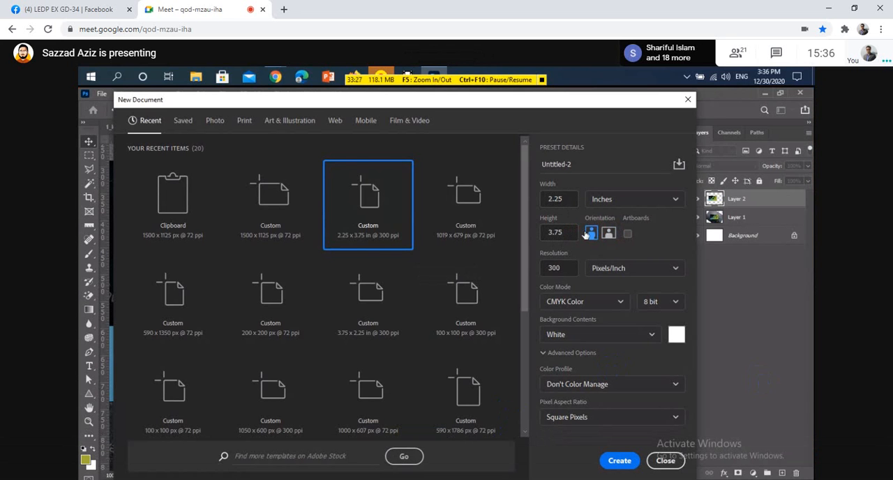
pyautogui.click(617, 465)
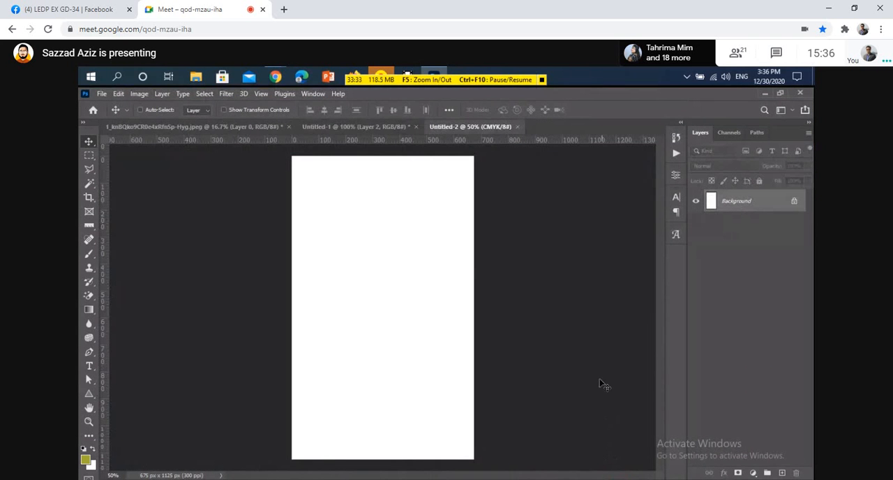
# Activate the Rectangle Tool in the new document and mute the microphone in Google Meet.
pyautogui.rightClick(89, 394)
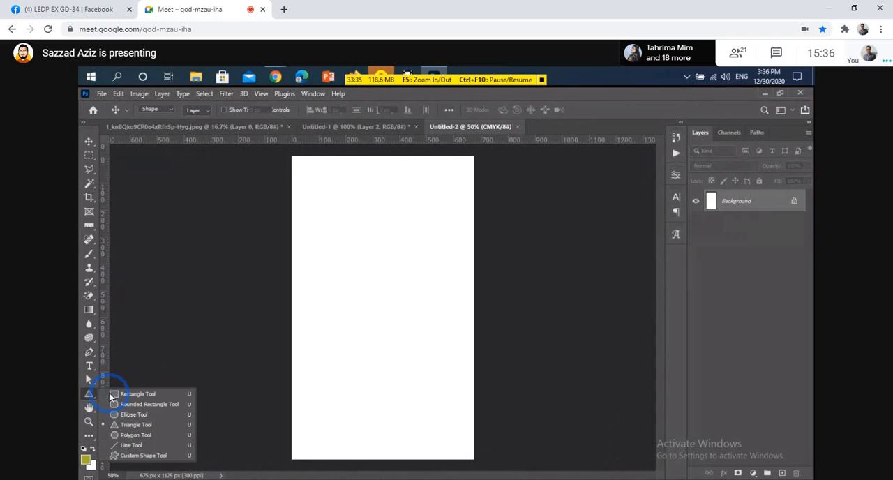
pyautogui.click(110, 392)
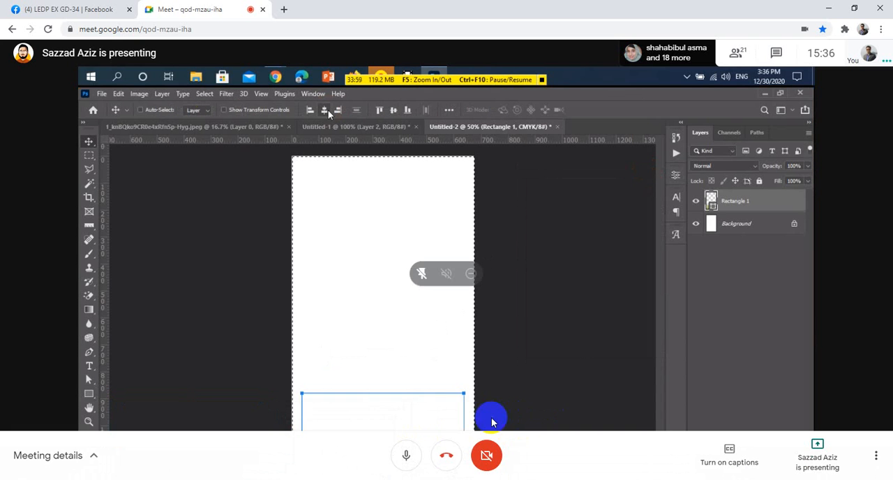
pyautogui.click(405, 454)
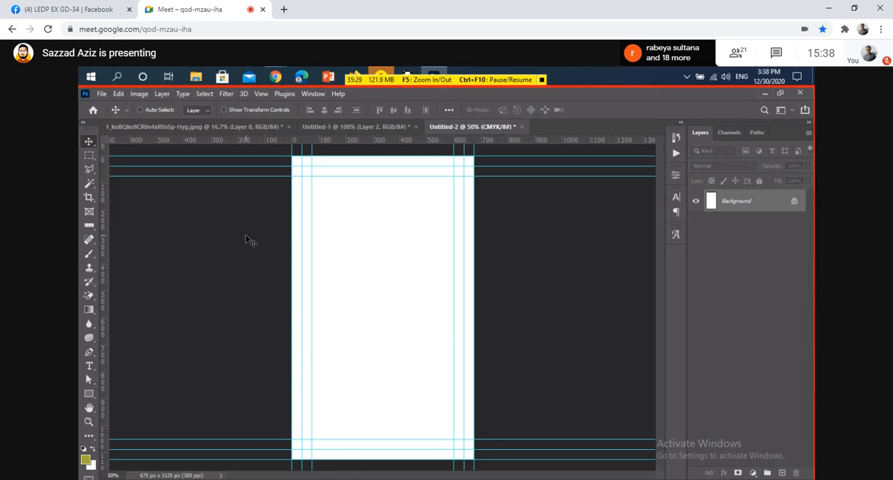
# Copy the business card layer from Untitled-1 into Untitled-2 and rotate it by -90° to stand upright.
pyautogui.click(344, 127)
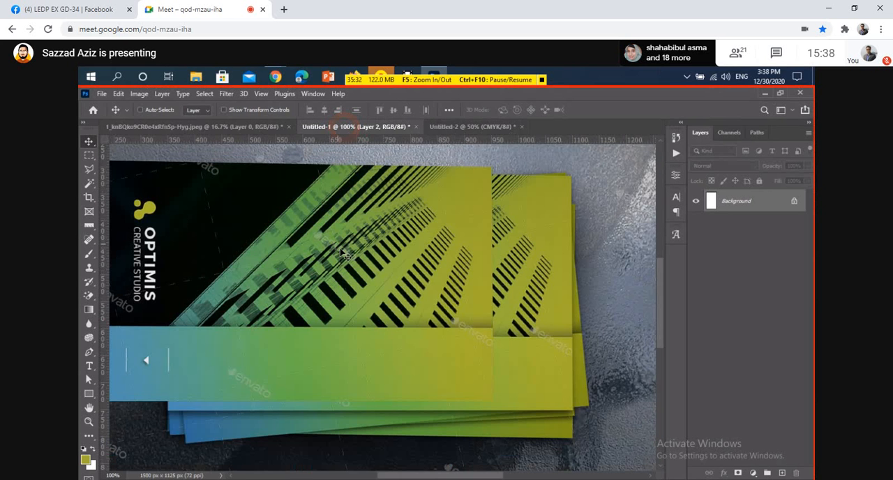
pyautogui.moveTo(320, 203); pyautogui.dragTo(406, 275)
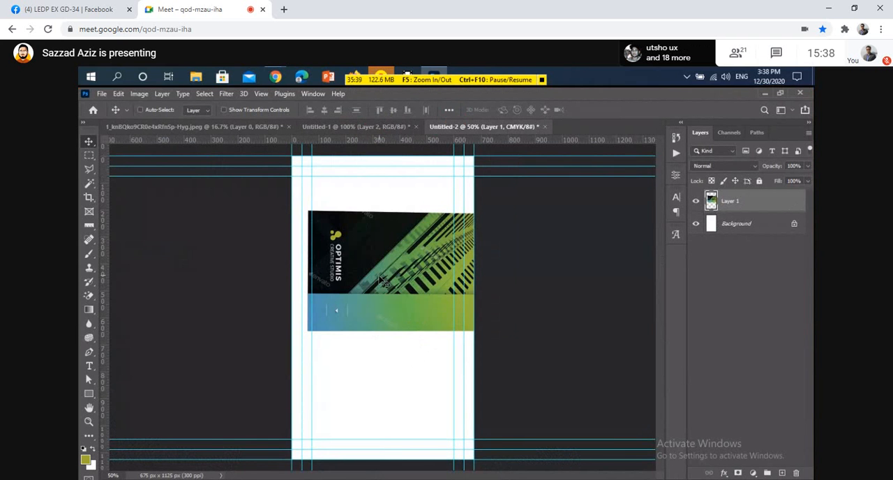
pyautogui.hotkey('ctrl', 't')
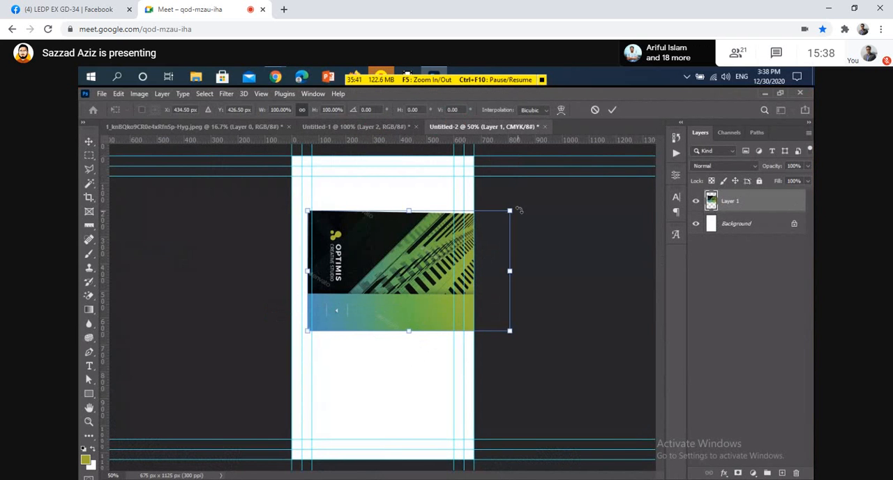
pyautogui.moveTo(518, 209)
pyautogui.mouseDown()
pyautogui.moveTo(472, 195)
pyautogui.moveTo(429, 199)
pyautogui.moveTo(391, 235)
pyautogui.mouseUp()
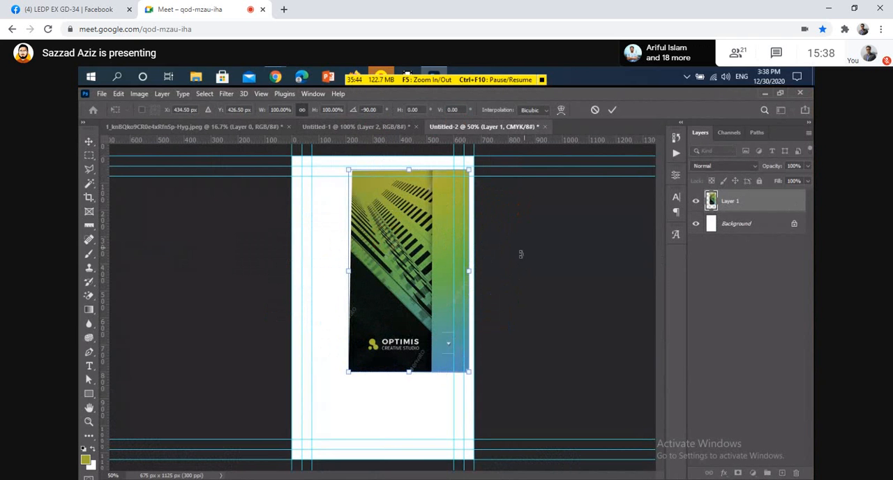
pyautogui.click(611, 110)
# Convert the card layer to a smart object and center it vertically and horizontally on the canvas.
pyautogui.rightClick(777, 202)
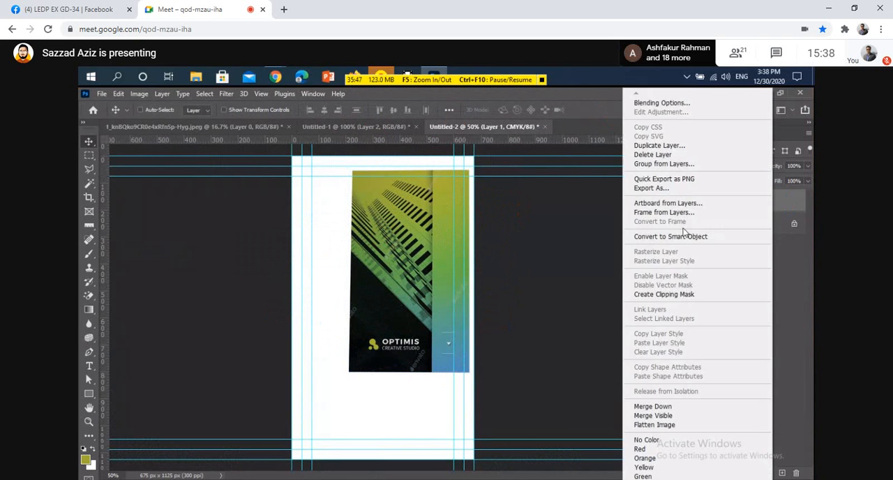
pyautogui.click(683, 234)
pyautogui.hotkey('ctrl', 'a')
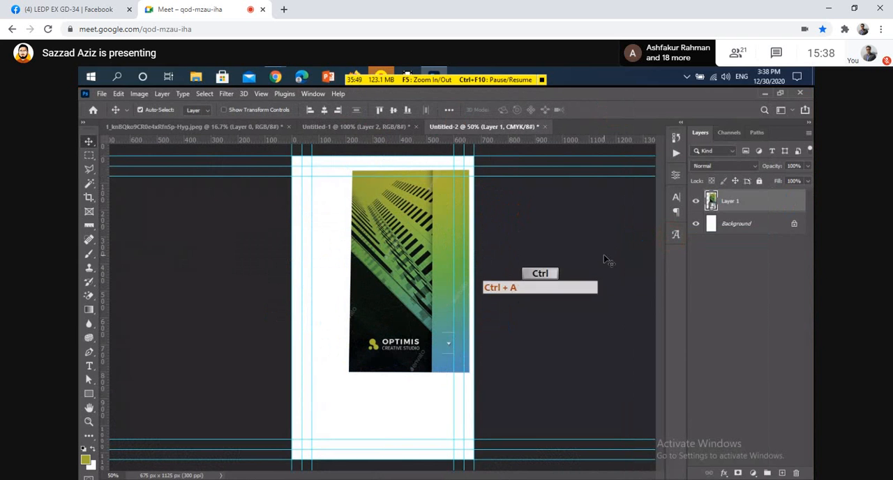
pyautogui.click(393, 110)
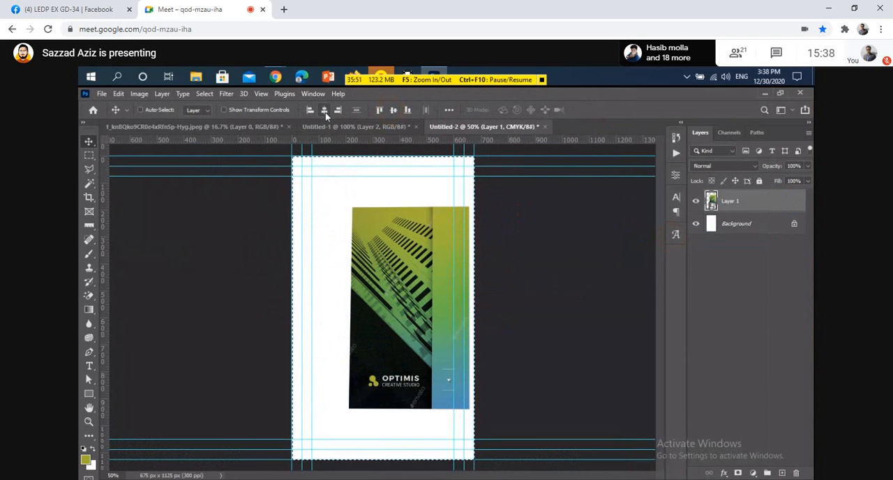
pyautogui.click(324, 110)
pyautogui.hotkey('ctrl', 'd')
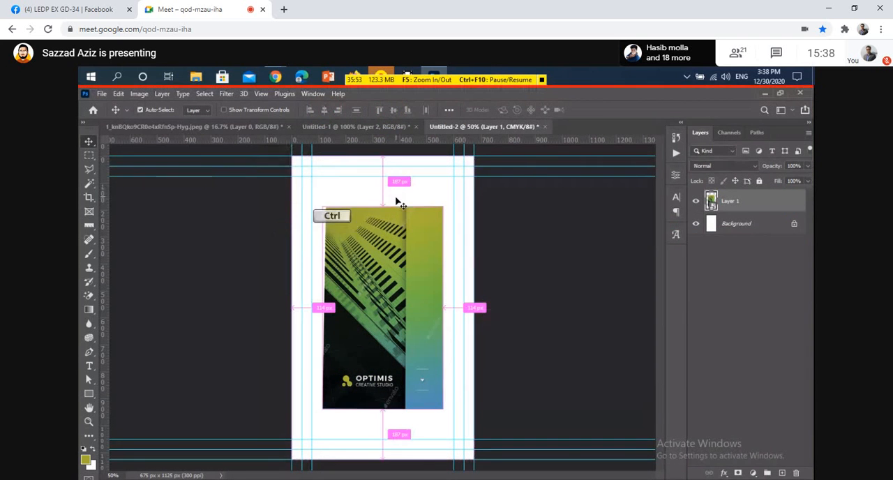
# Scale the card proportionally to about 139.82% to span the middle horizontal guides, and shift it slightly left.
pyautogui.hotkey('ctrl', 't')
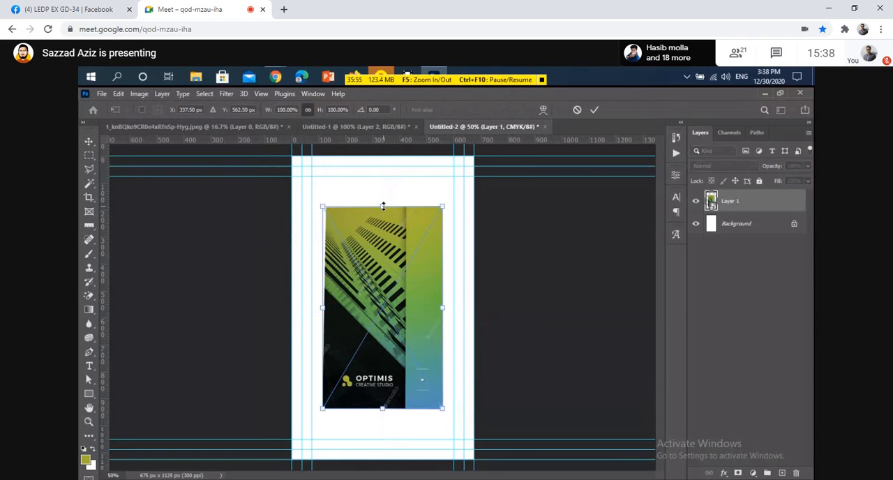
pyautogui.moveTo(382, 206); pyautogui.dragTo(383, 166)
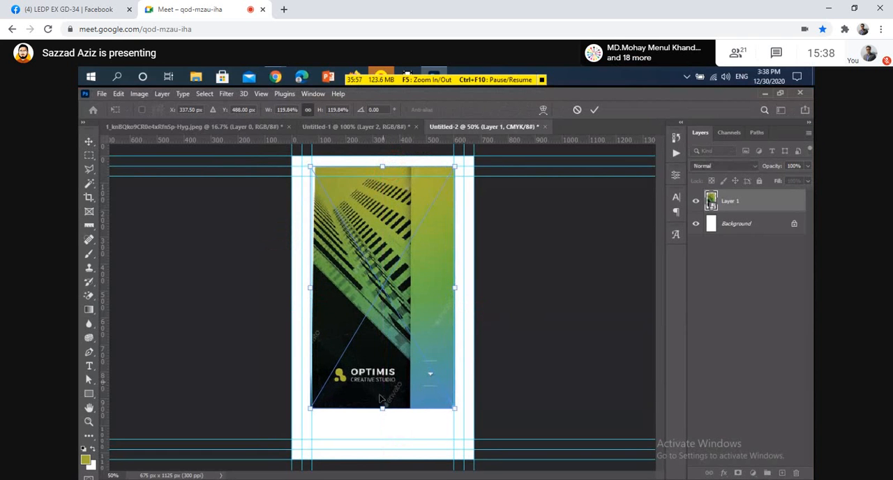
pyautogui.moveTo(383, 409); pyautogui.dragTo(382, 450)
pyautogui.scroll(1, 467, 360)
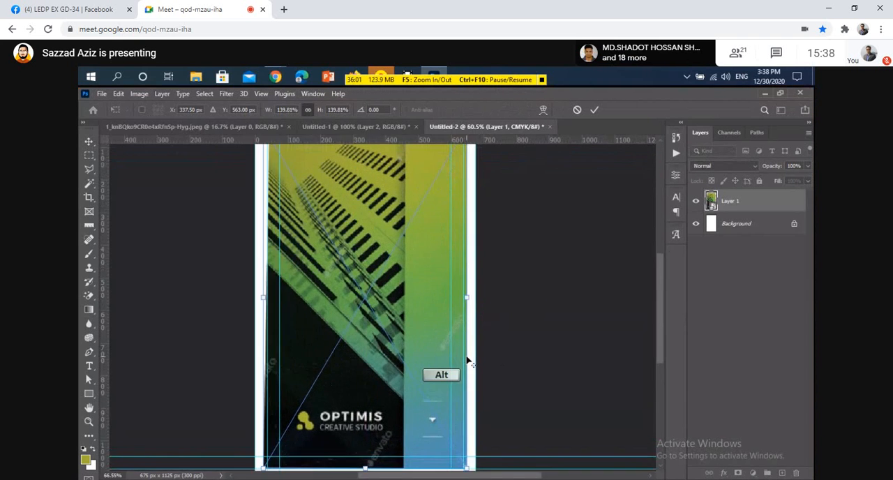
pyautogui.click(438, 347)
pyautogui.moveTo(438, 348); pyautogui.dragTo(435, 350)
pyautogui.scroll(3, 464, 334)
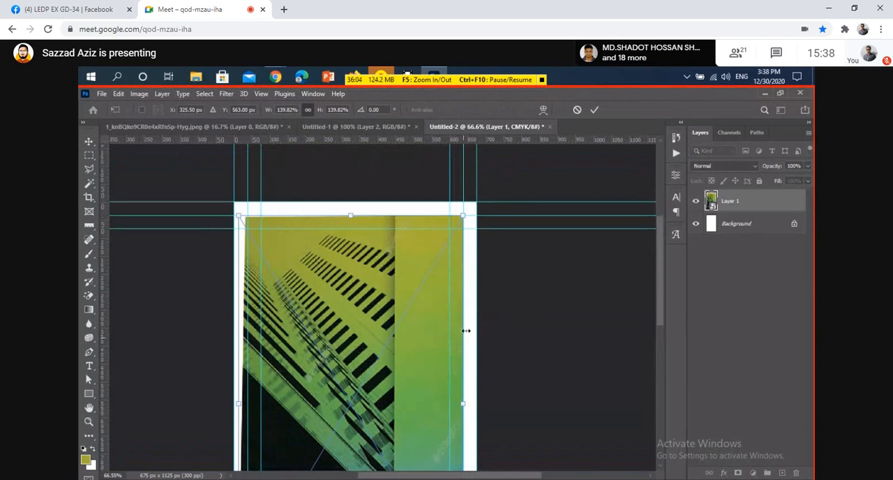
pyautogui.click(591, 113)
# Start a Distort transform on the card layer near its upper-left corner at the guides.
pyautogui.scroll(1, 243, 217)
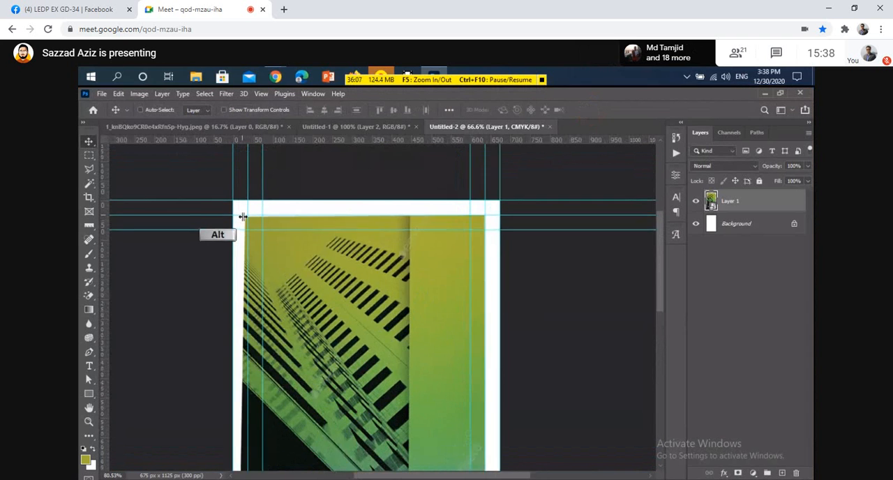
pyautogui.scroll(3, 243, 217)
pyautogui.hotkey('ctrl', 't')
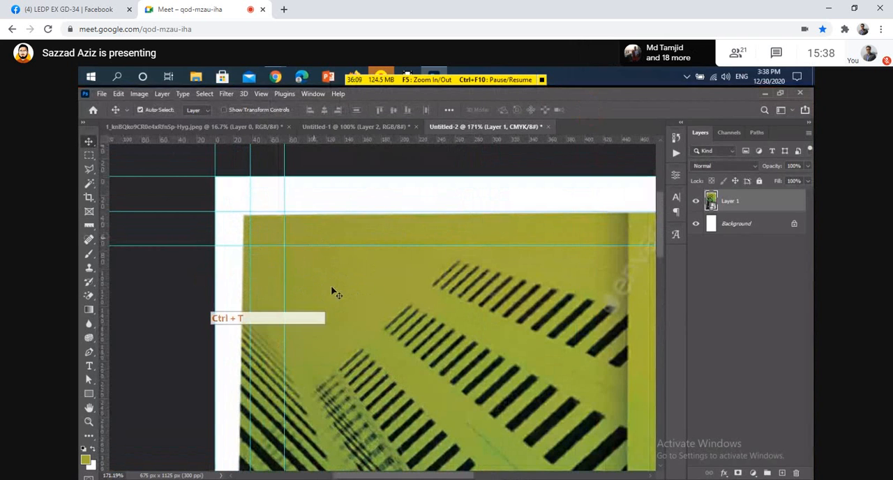
pyautogui.rightClick(332, 288)
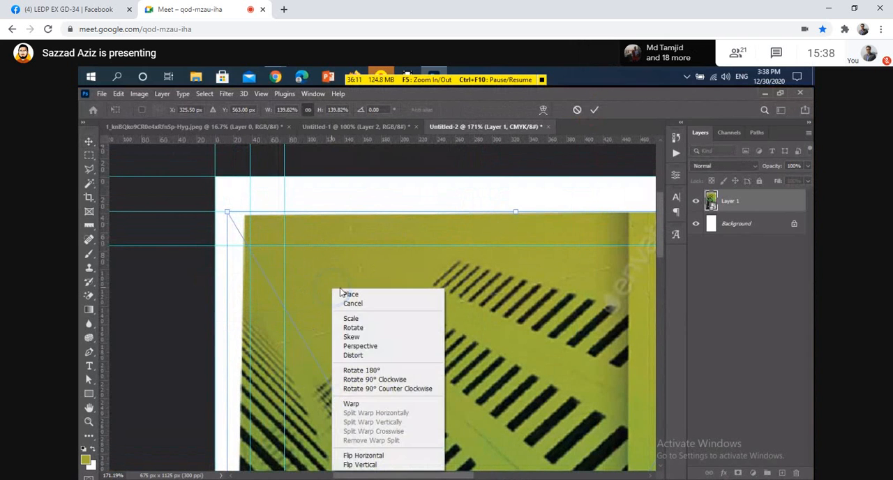
pyautogui.click(362, 355)
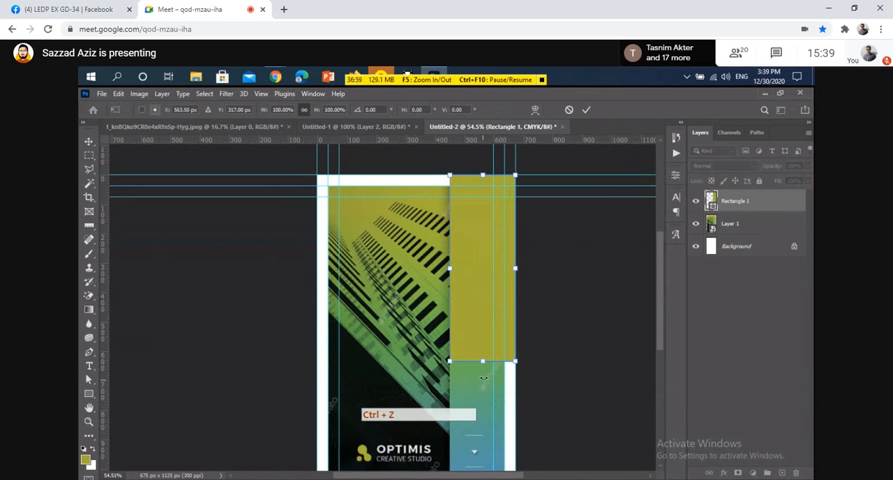
# Stretch the olive rectangle down to the canvas's lower edge at 177.44% height and apply the transform.
pyautogui.moveTo(475, 446); pyautogui.dragTo(483, 411)
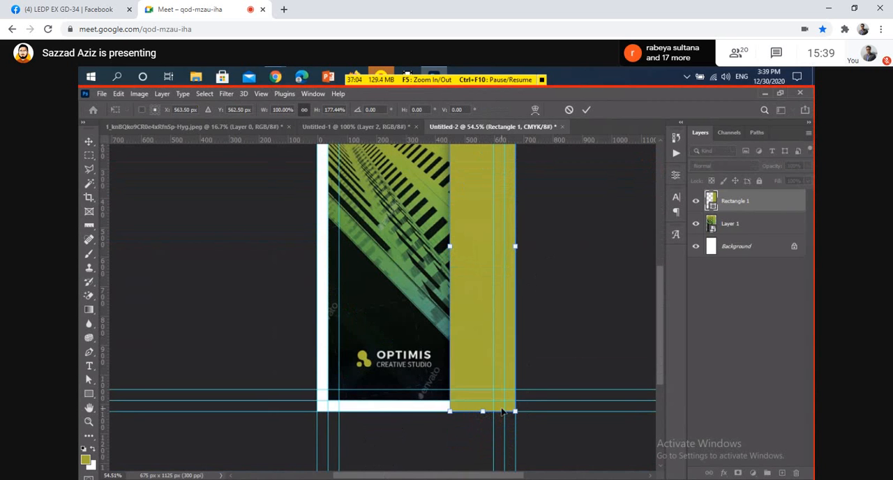
pyautogui.click(586, 113)
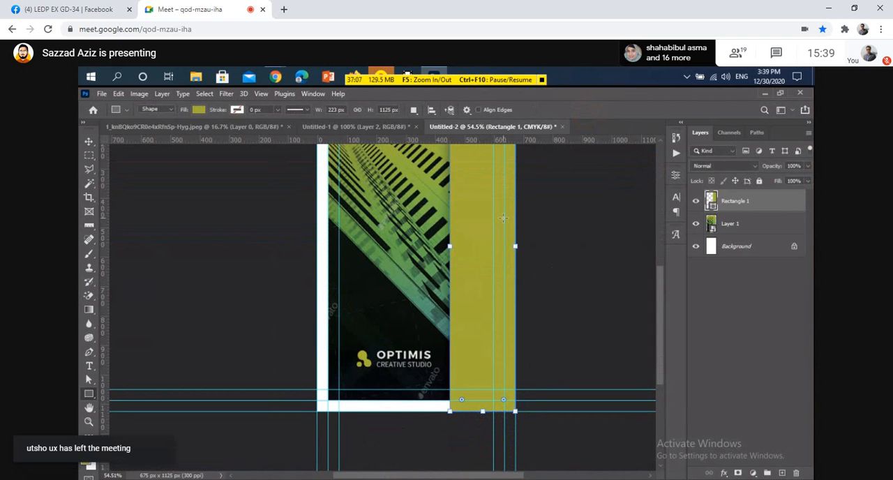
pyautogui.press('v')
pyautogui.moveTo(396, 272); pyautogui.dragTo(340, 272)
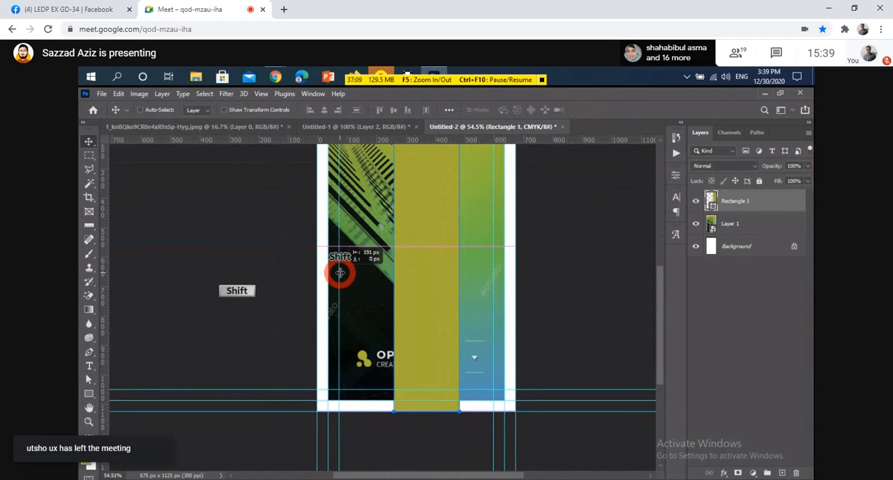
pyautogui.hotkey('ctrl', 'z')
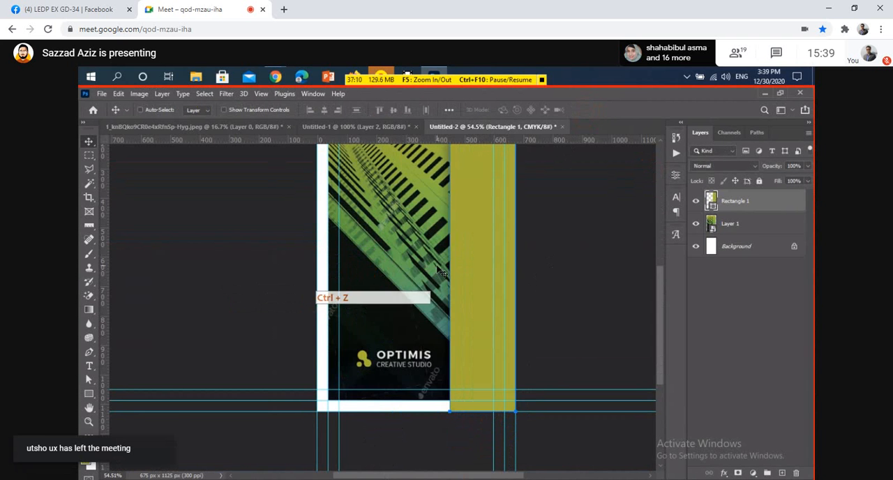
# Move the card layer left so its gradient strip sits just beside the olive rectangle.
pyautogui.click(735, 230)
pyautogui.moveTo(385, 298); pyautogui.dragTo(329, 299)
pyautogui.scroll(2, 397, 314)
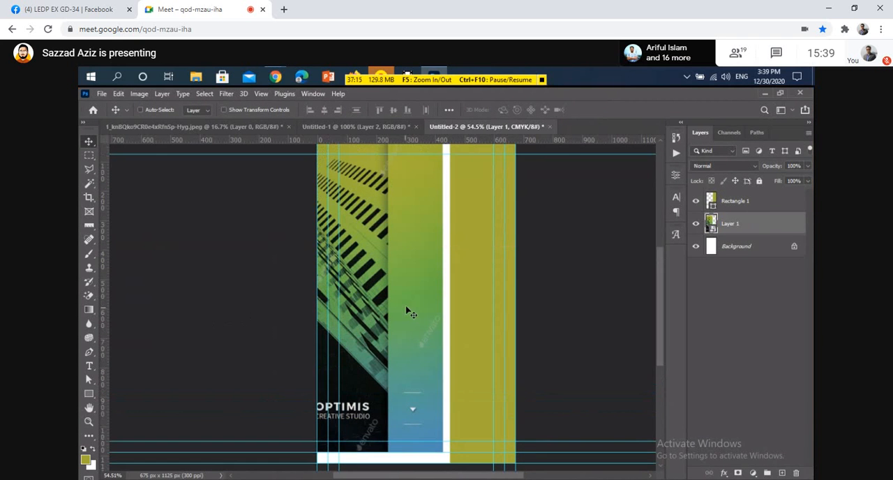
pyautogui.scroll(-1, 412, 314)
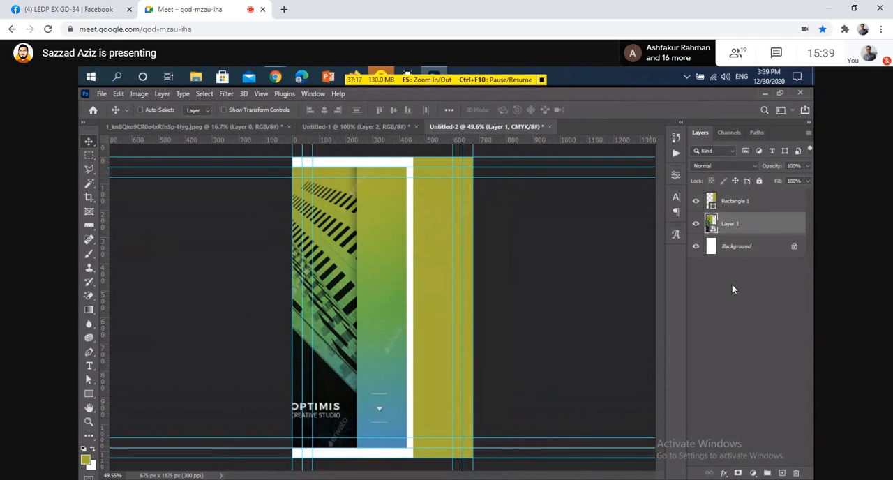
# Select the Rectangle 1 layer and open its layer style settings.
pyautogui.click(779, 208)
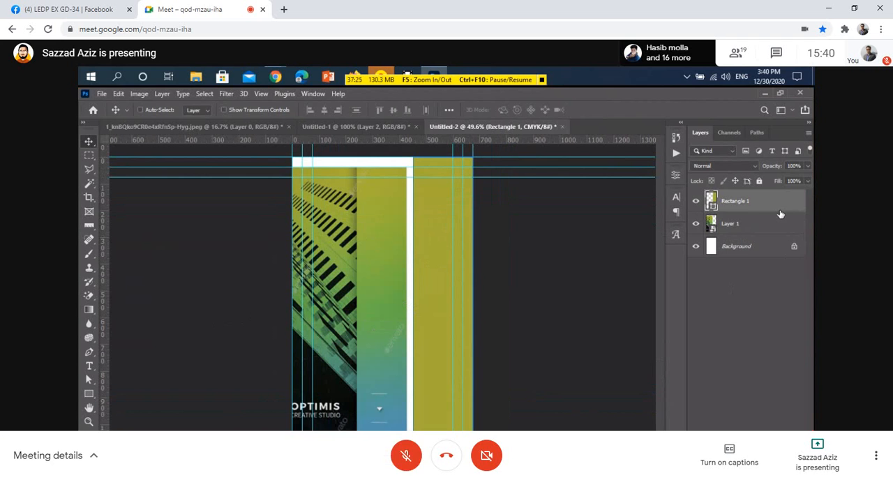
pyautogui.hotkey('ctrl', 'd')
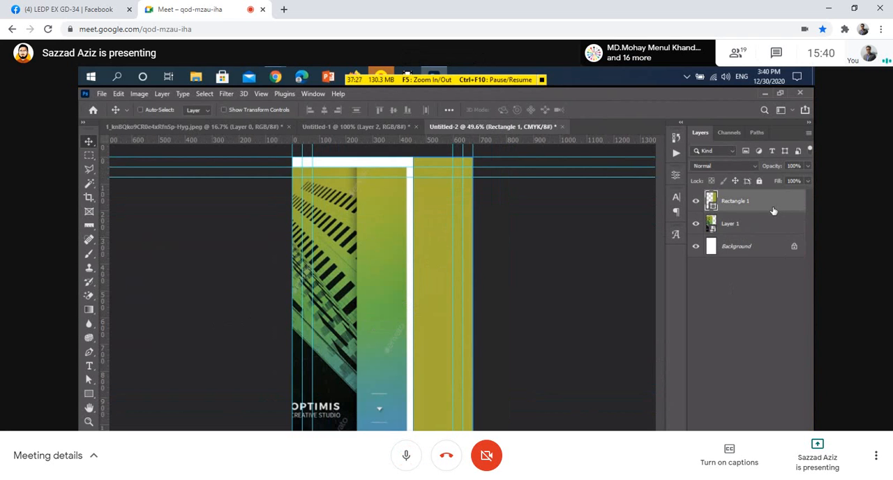
pyautogui.hotkey('ctrl', 'd')
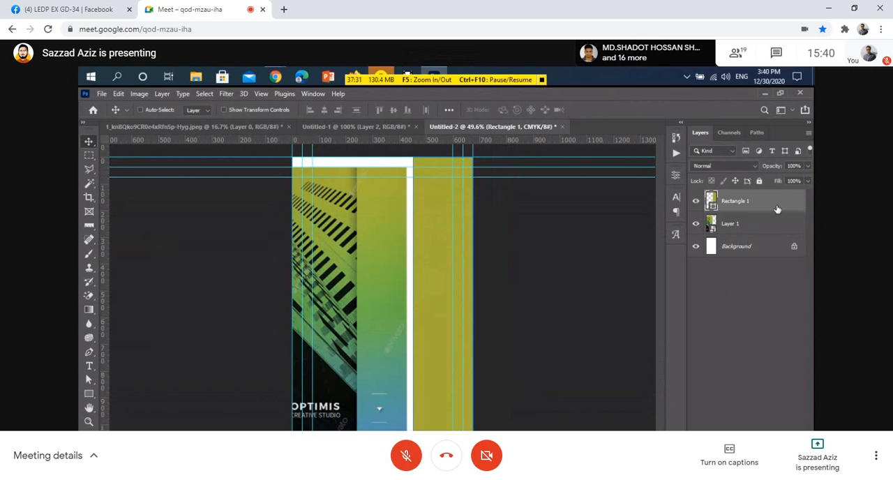
pyautogui.click(783, 207)
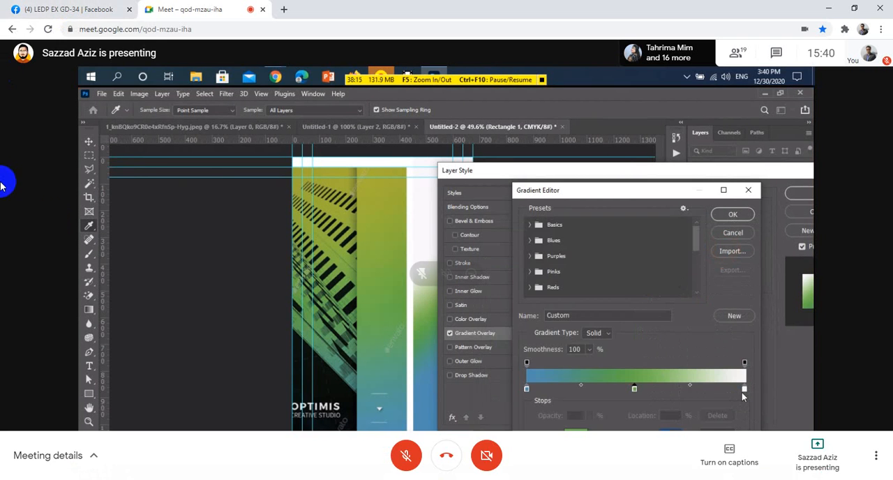
# Unmute the Google Meet microphone to speak and mute it again, two times over.
pyautogui.click(412, 462)
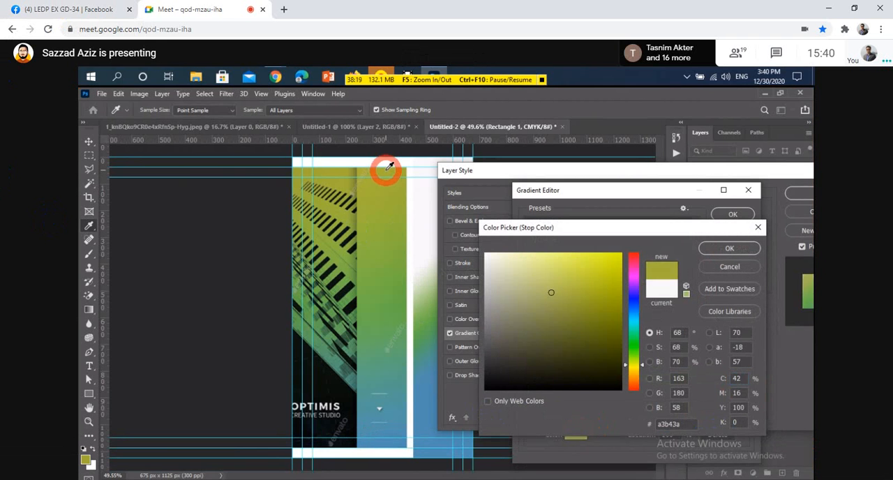
pyautogui.click(412, 457)
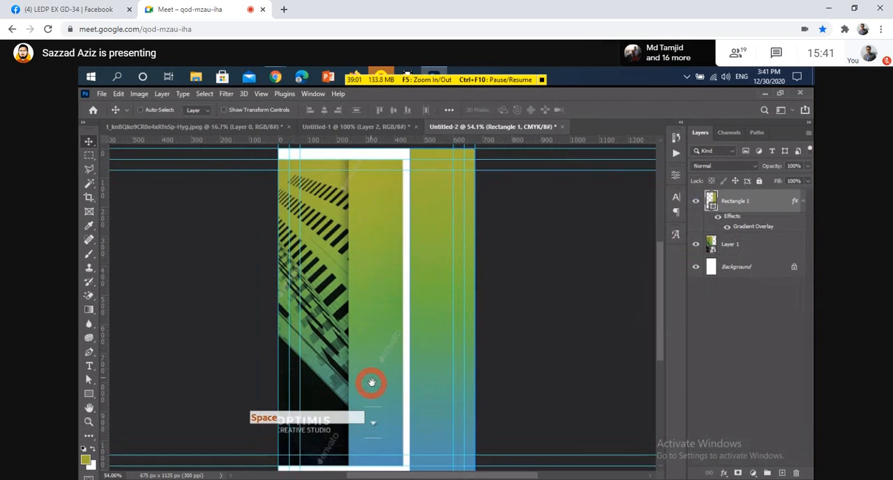
pyautogui.click(406, 455)
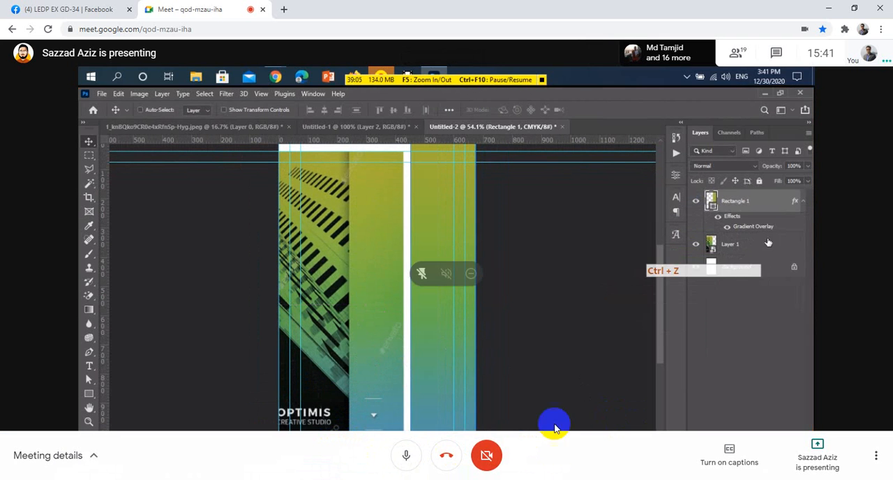
pyautogui.click(407, 457)
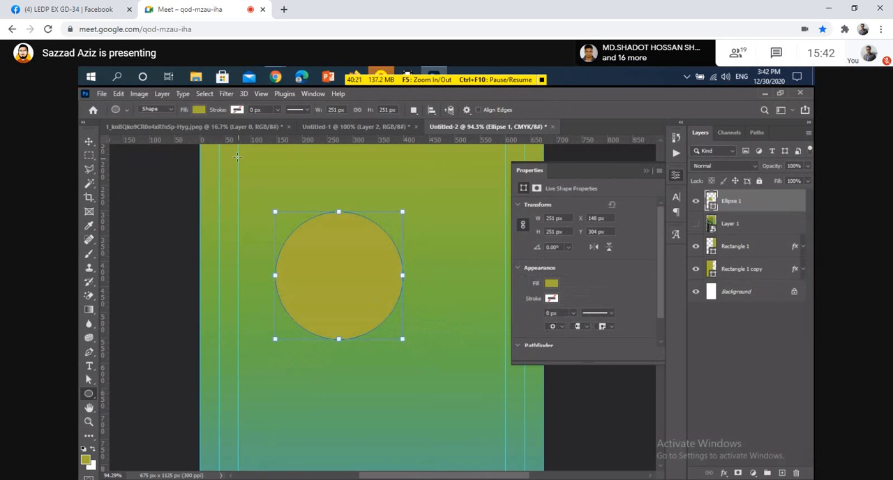
# Fill the circle with the last pink swatch of the Pastel group and activate the Move Tool.
pyautogui.click(199, 110)
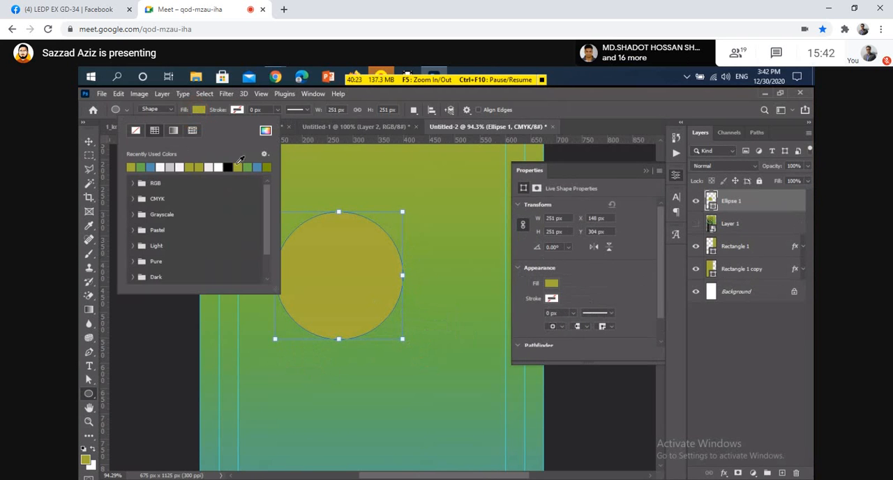
pyautogui.click(258, 166)
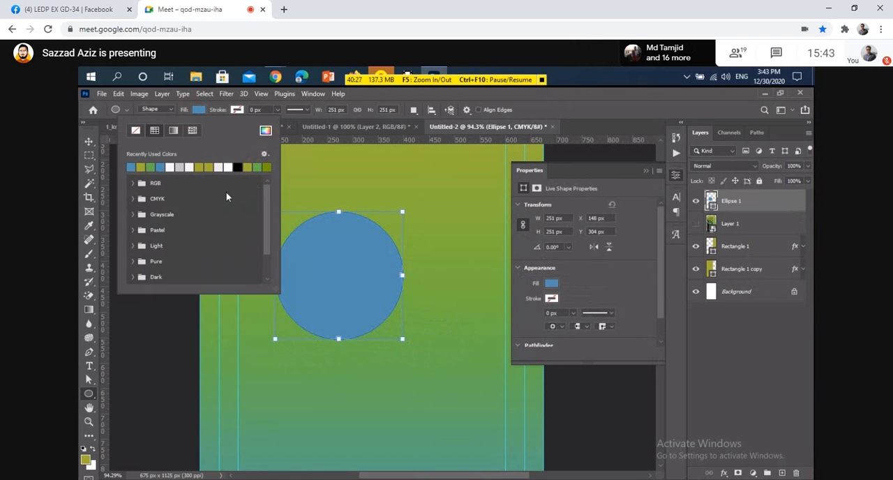
pyautogui.click(132, 230)
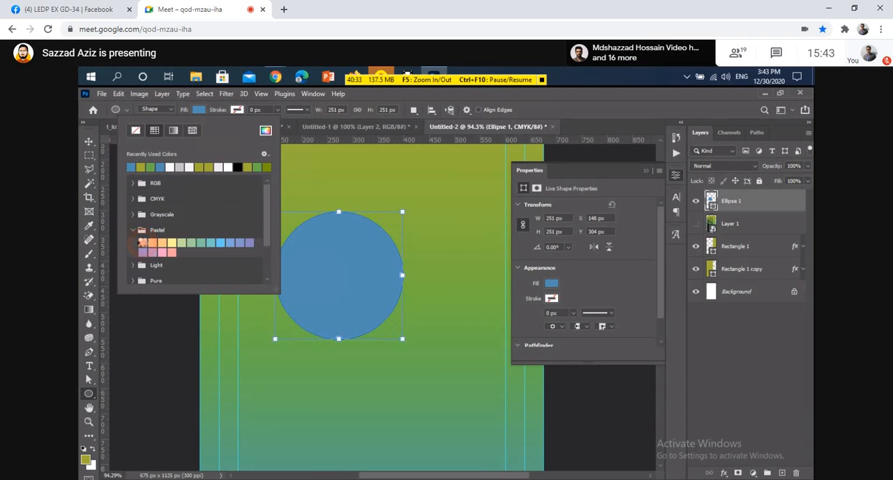
pyautogui.click(142, 242)
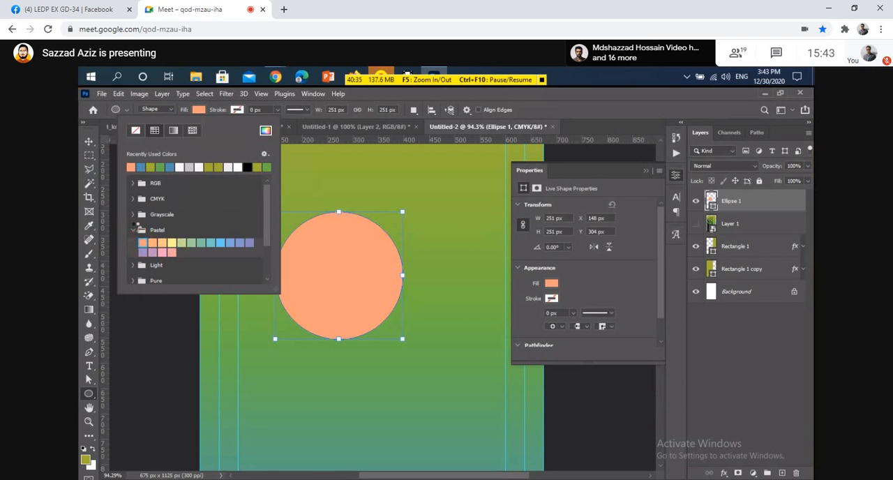
pyautogui.click(171, 252)
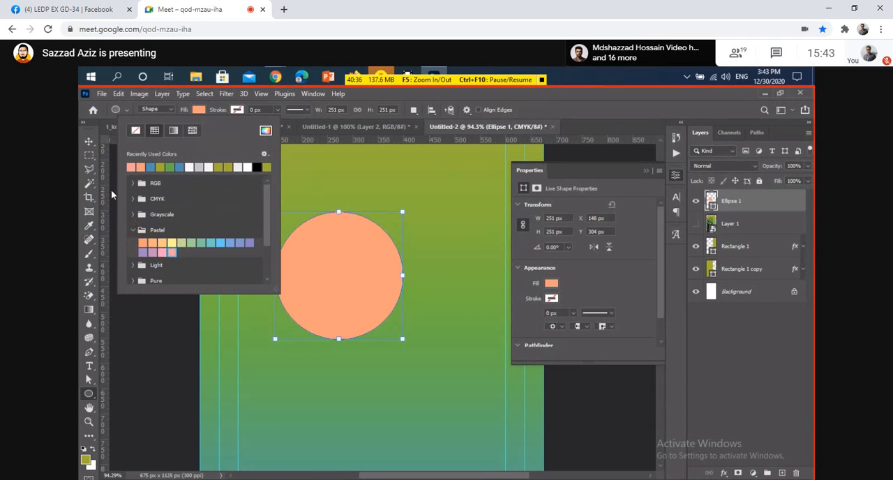
pyautogui.click(89, 142)
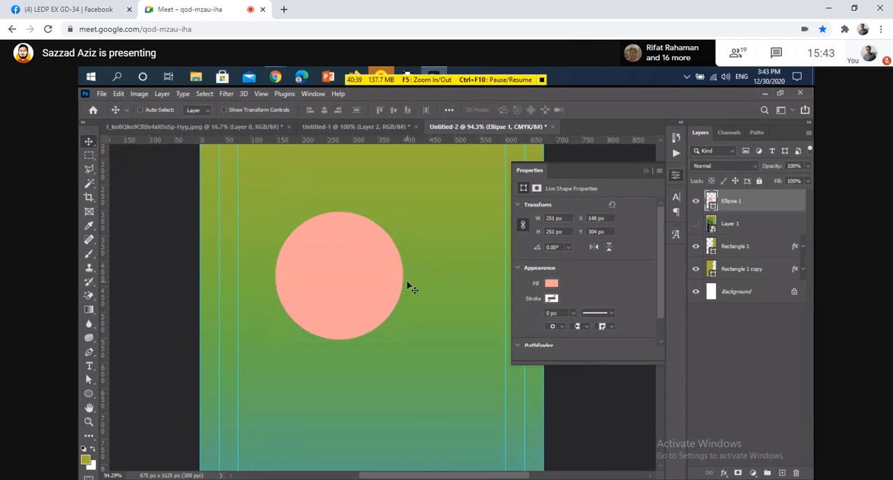
# Add a drop shadow to the Ellipse 1 layer with a distance of 0 px and a size of 57 px.
pyautogui.press('space')
pyautogui.moveTo(363, 276); pyautogui.dragTo(276, 261)
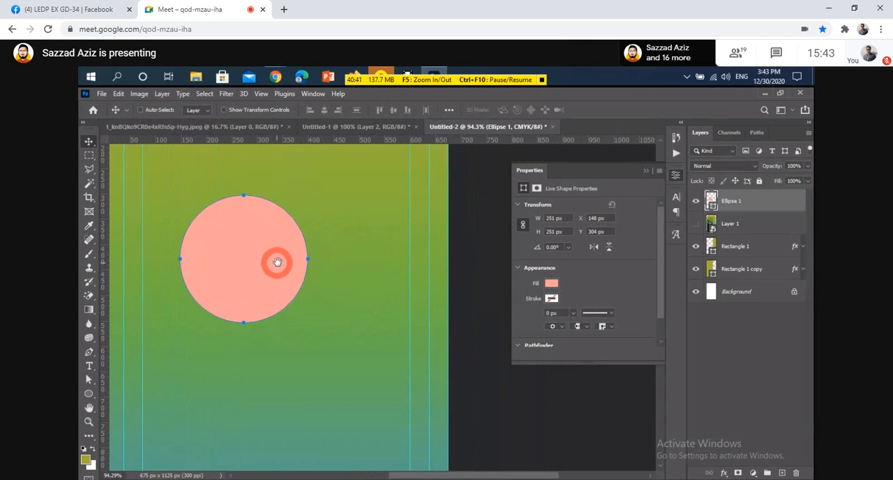
pyautogui.doubleClick(776, 201)
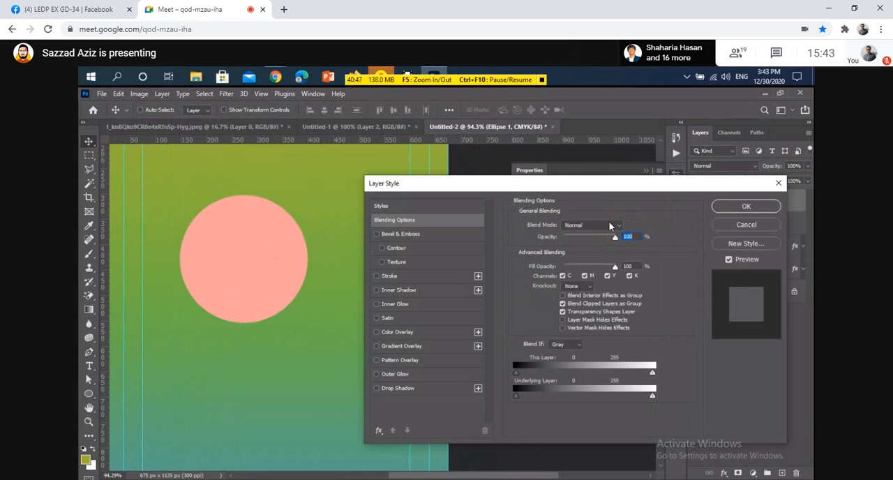
pyautogui.press('space')
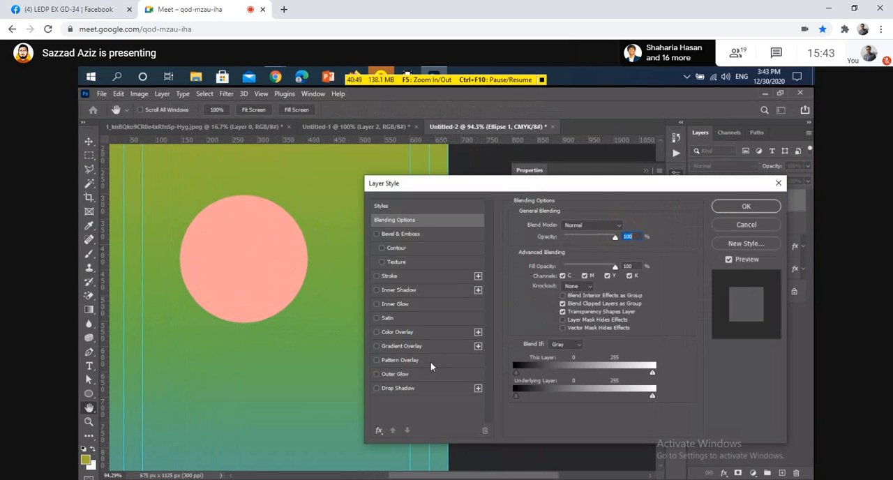
pyautogui.click(415, 389)
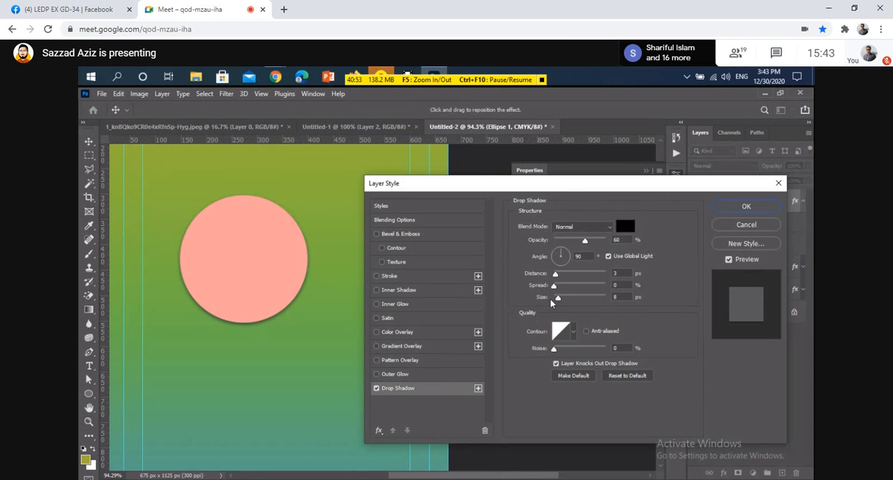
pyautogui.moveTo(561, 296); pyautogui.dragTo(530, 277)
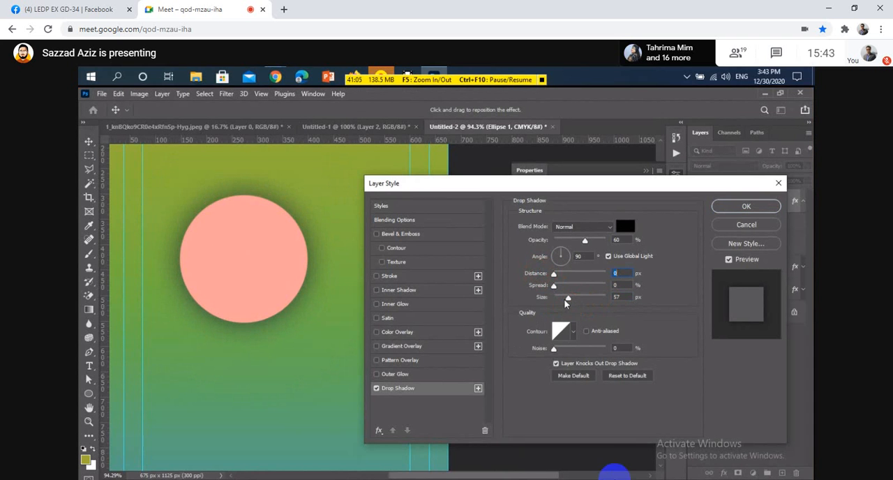
# Turn on the Google Meet microphone briefly and mute it again.
pyautogui.moveTo(444, 439)
pyautogui.click(406, 457)
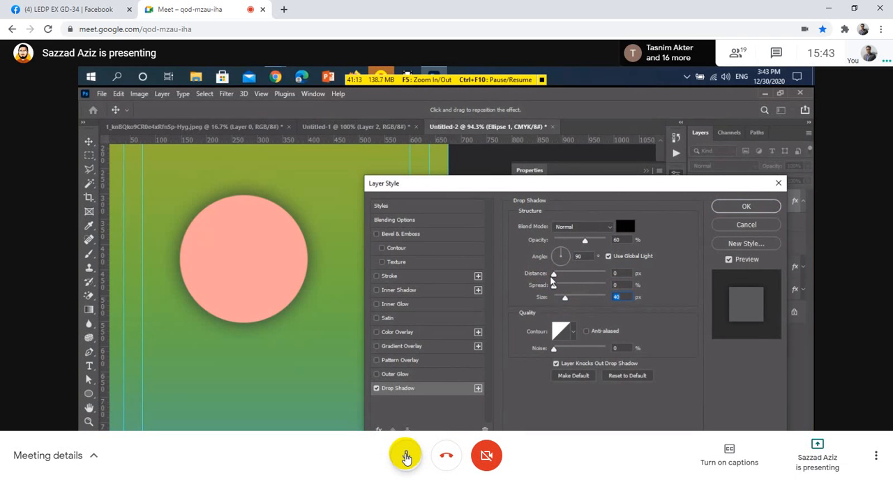
pyautogui.click(406, 457)
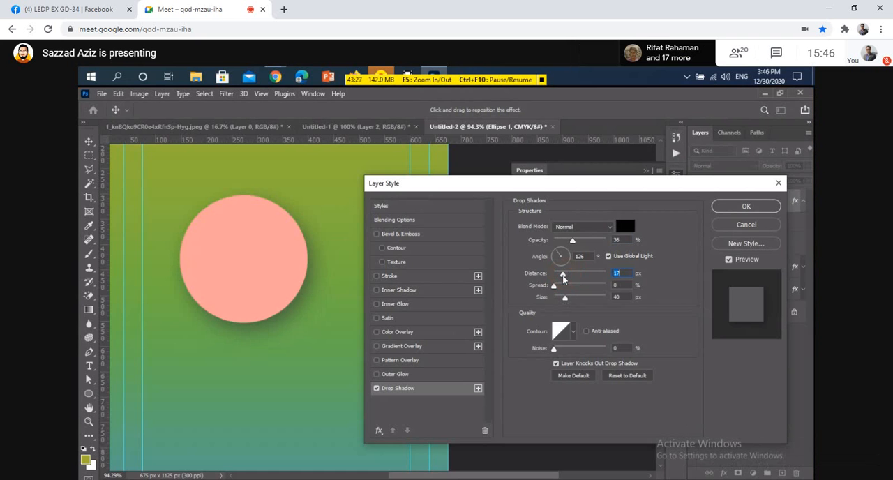
# Reduce the drop shadow's distance to 15 px, keep Use Global Light enabled, and apply the layer style.
pyautogui.press('Down')
pyautogui.press('Down')
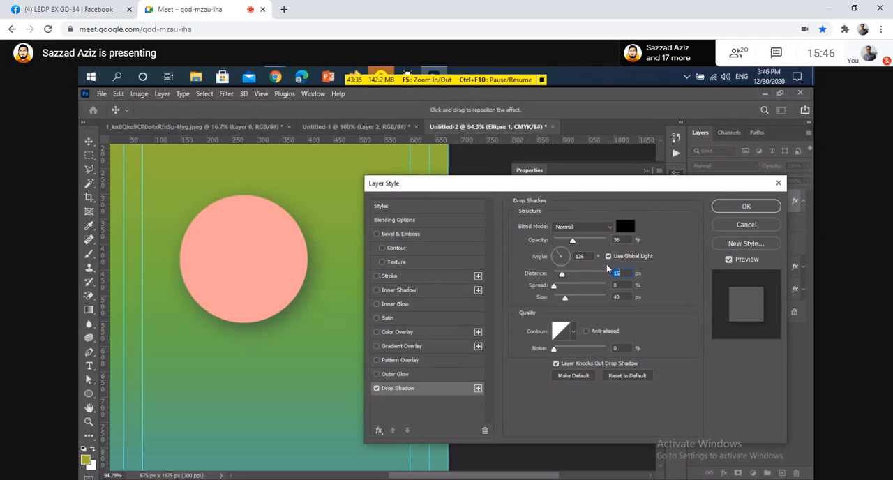
pyautogui.click(607, 258)
pyautogui.click(607, 258)
pyautogui.click(740, 207)
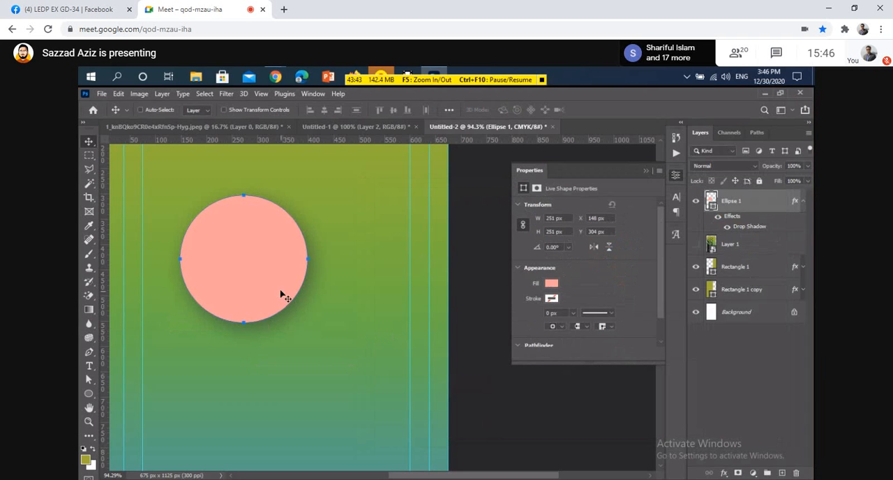
# Collapse the shape properties, duplicate the pink circle straight below the original, and select the original circle.
pyautogui.click(645, 173)
pyautogui.moveTo(259, 269); pyautogui.dragTo(269, 412)
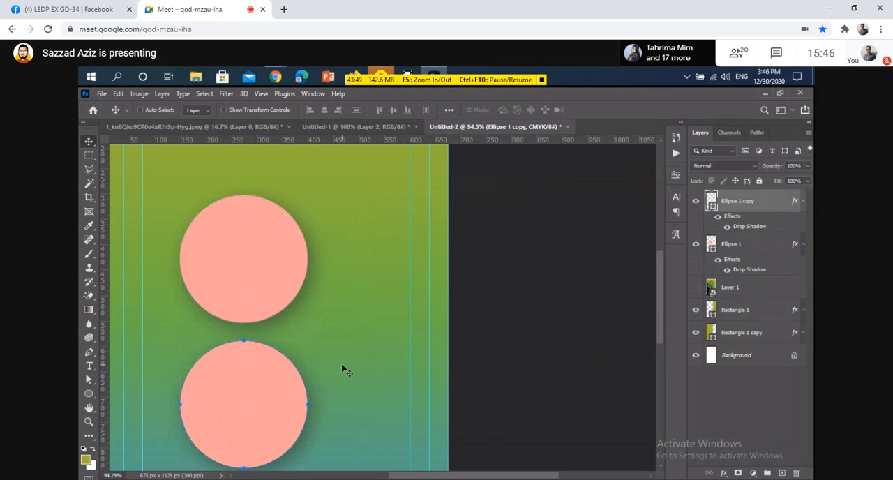
pyautogui.scroll(-3, 332, 366)
pyautogui.keyDown('ctrl'); pyautogui.click(258, 246); pyautogui.keyUp('ctrl')
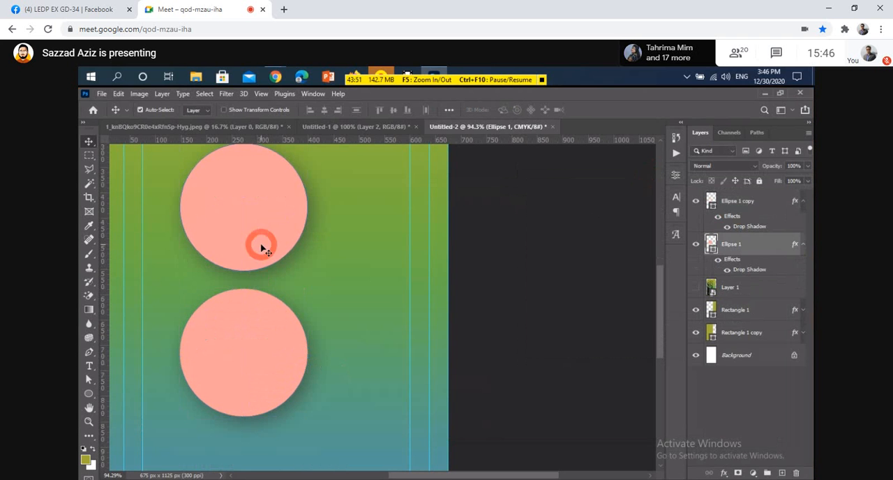
# Move the original pink circle slightly upward on the card and select its copy below.
pyautogui.moveTo(258, 242); pyautogui.dragTo(259, 235)
pyautogui.click(335, 280)
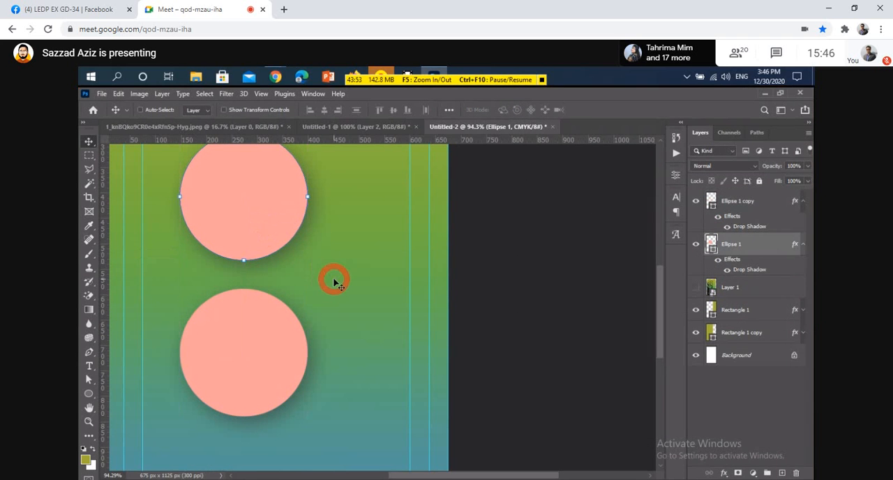
pyautogui.keyDown('ctrl'); pyautogui.click(255, 356); pyautogui.keyUp('ctrl')
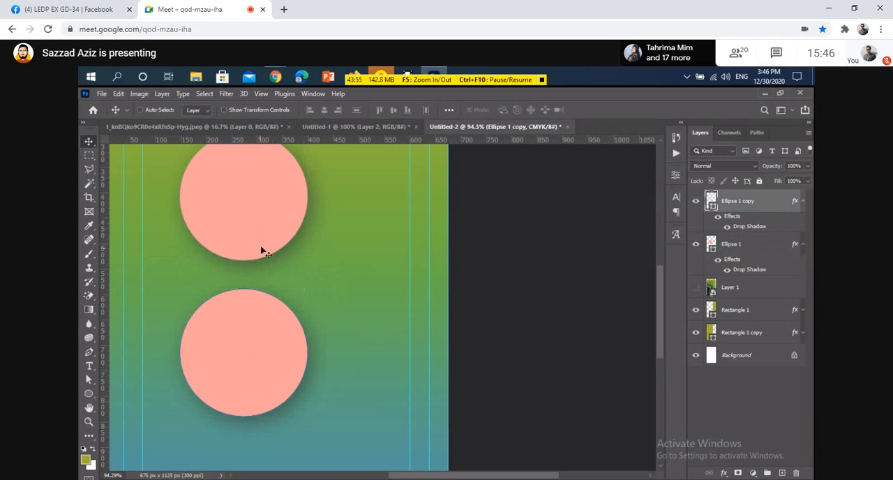
pyautogui.scroll(1, 286, 258)
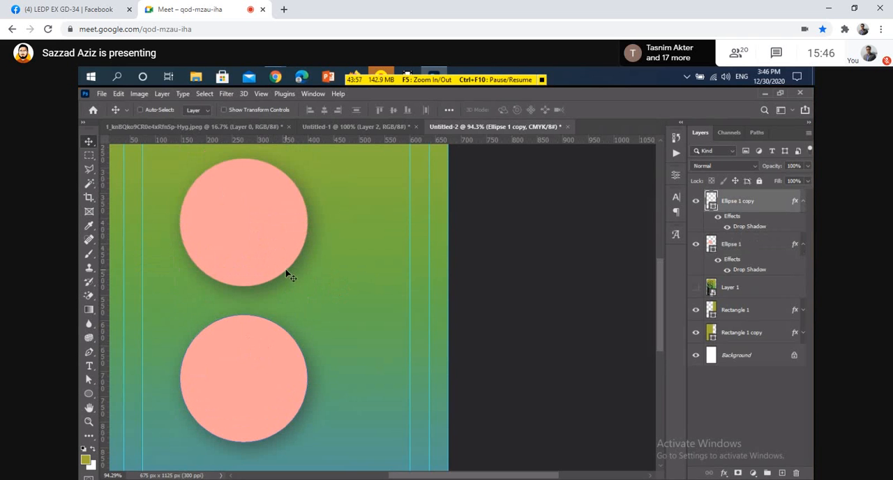
# Open the Ellipse 1 copy layer's drop shadow settings and try global light angles of -139°, -58° and 62°.
pyautogui.press('ctrl')
pyautogui.keyDown('ctrl'); pyautogui.click(262, 394); pyautogui.keyUp('ctrl')
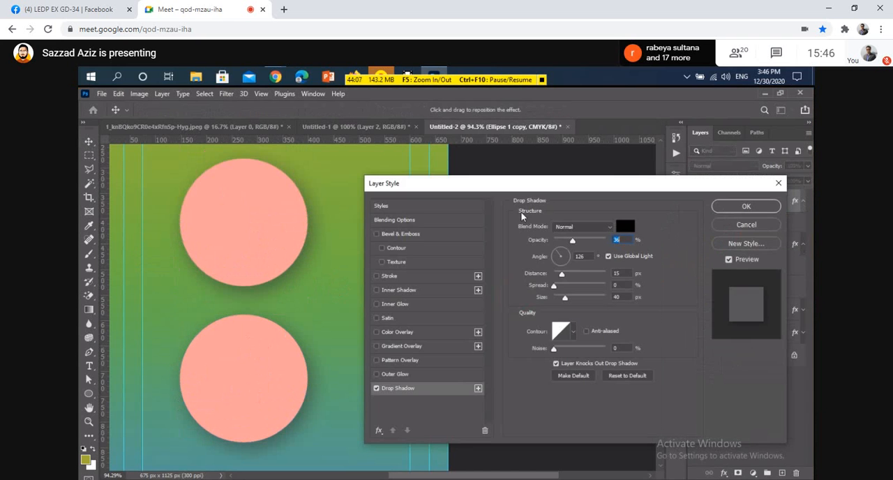
pyautogui.moveTo(529, 187); pyautogui.dragTo(549, 184)
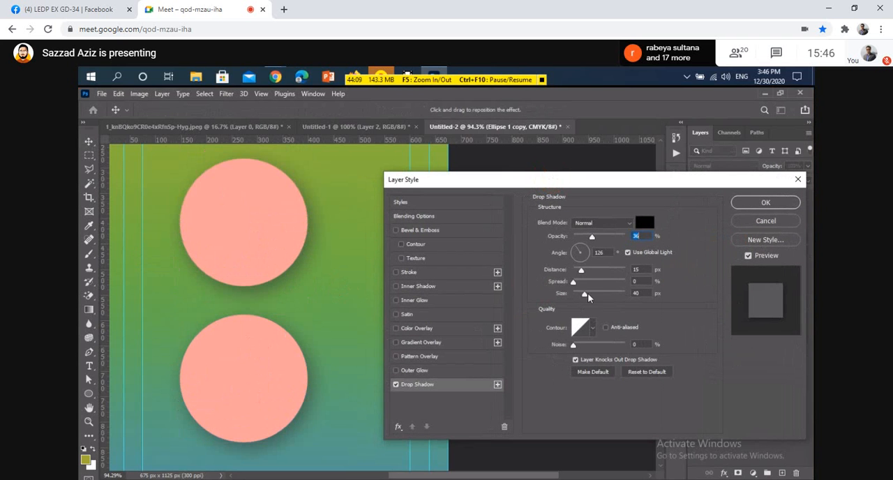
pyautogui.click(576, 260)
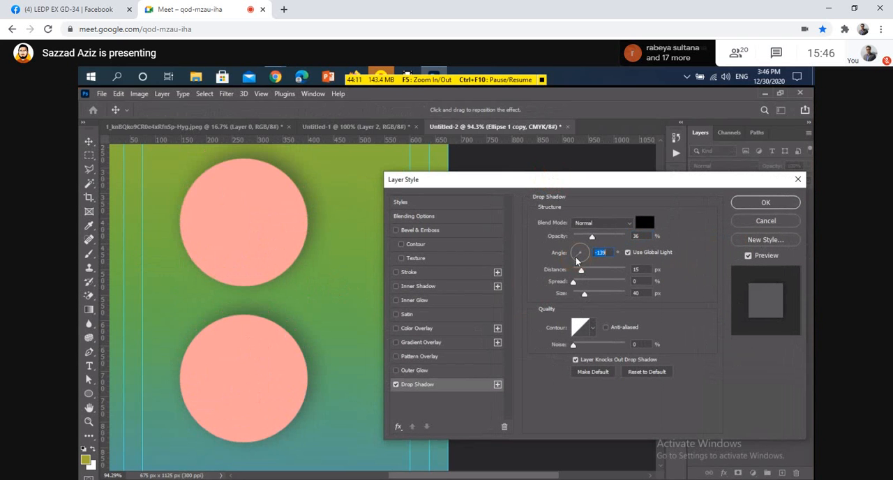
pyautogui.click(585, 260)
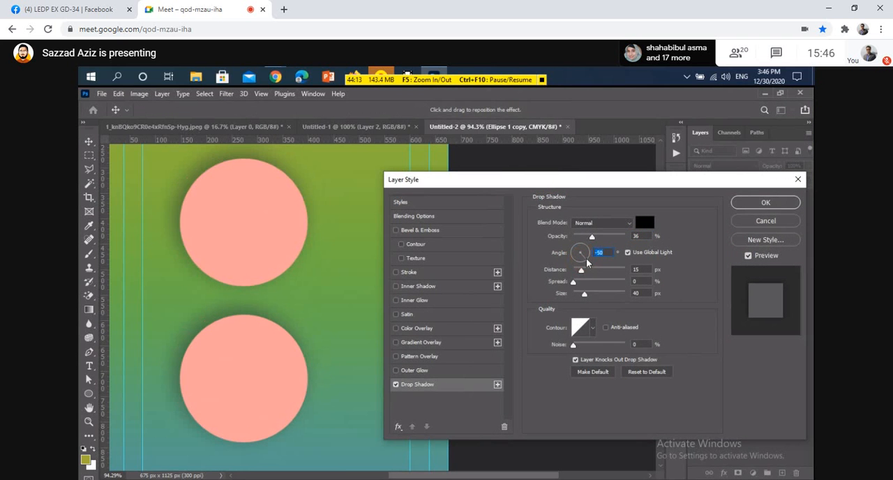
pyautogui.click(583, 246)
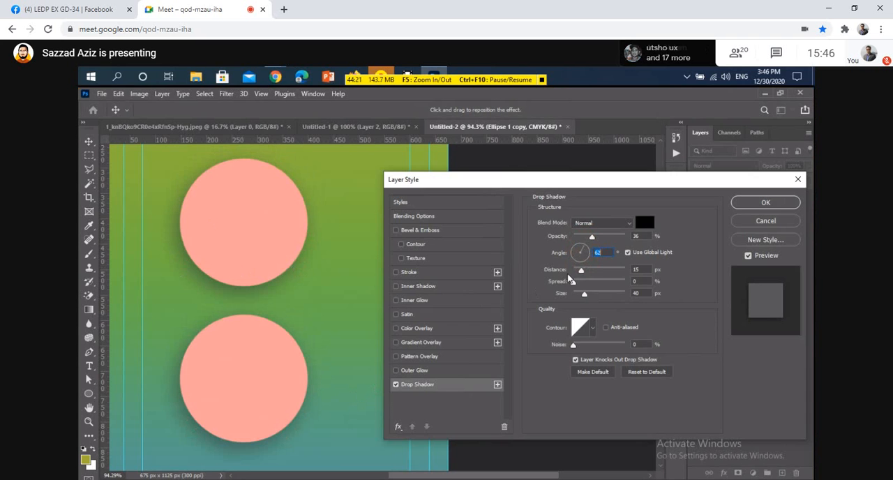
# Try an independent shadow angle of 54° on the copied circle with Use Global Light disabled, then cancel the layer style.
pyautogui.click(628, 253)
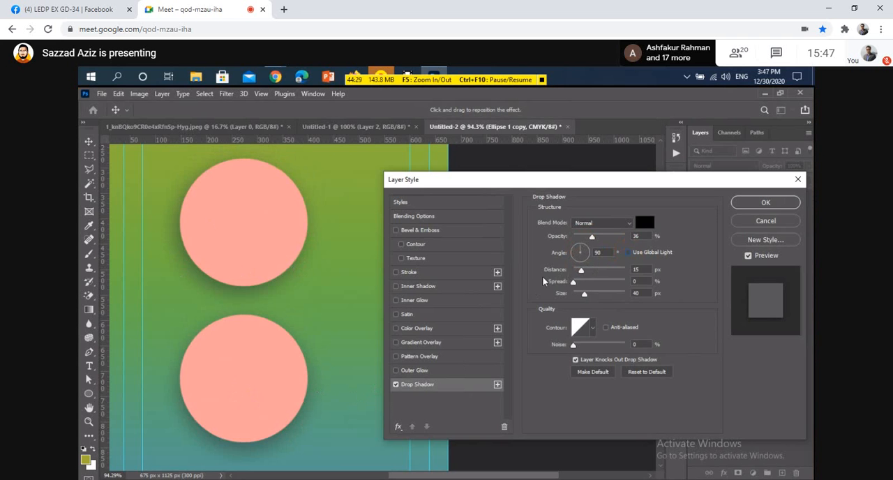
pyautogui.moveTo(584, 255)
pyautogui.mouseDown()
pyautogui.moveTo(572, 259)
pyautogui.moveTo(575, 252)
pyautogui.moveTo(588, 252)
pyautogui.moveTo(578, 267)
pyautogui.moveTo(572, 256)
pyautogui.moveTo(584, 248)
pyautogui.mouseUp()
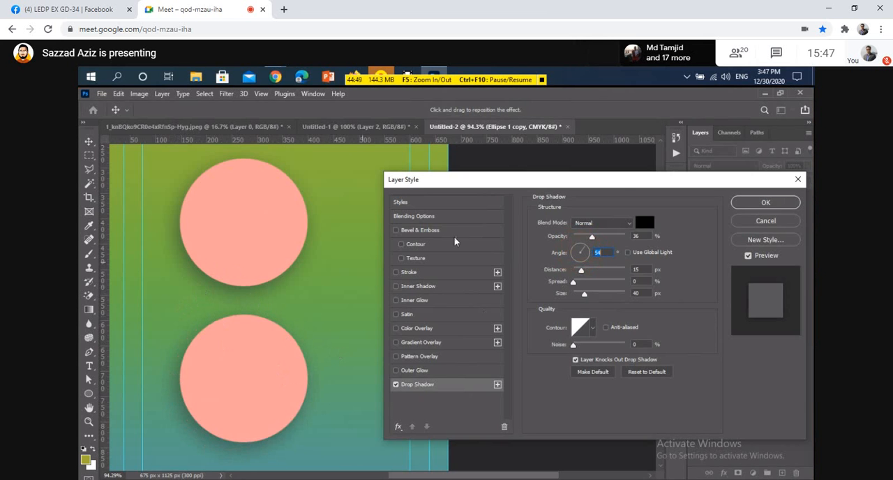
pyautogui.moveTo(623, 182); pyautogui.dragTo(569, 181)
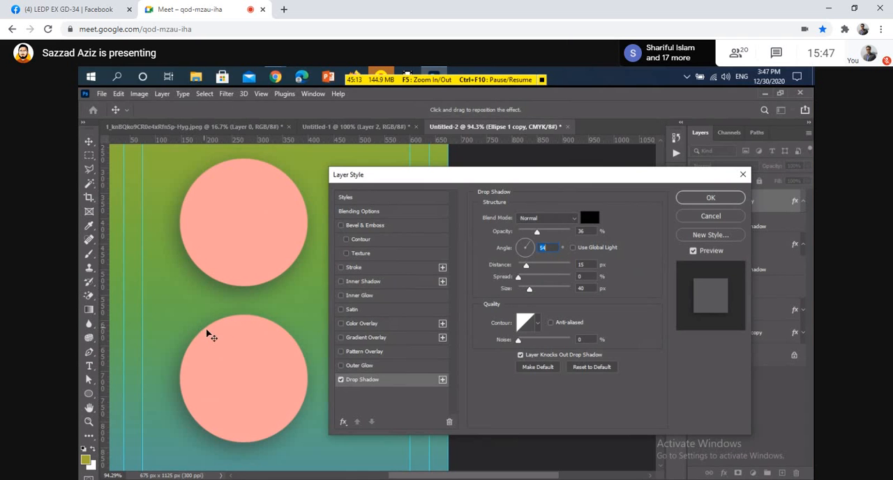
pyautogui.click(709, 216)
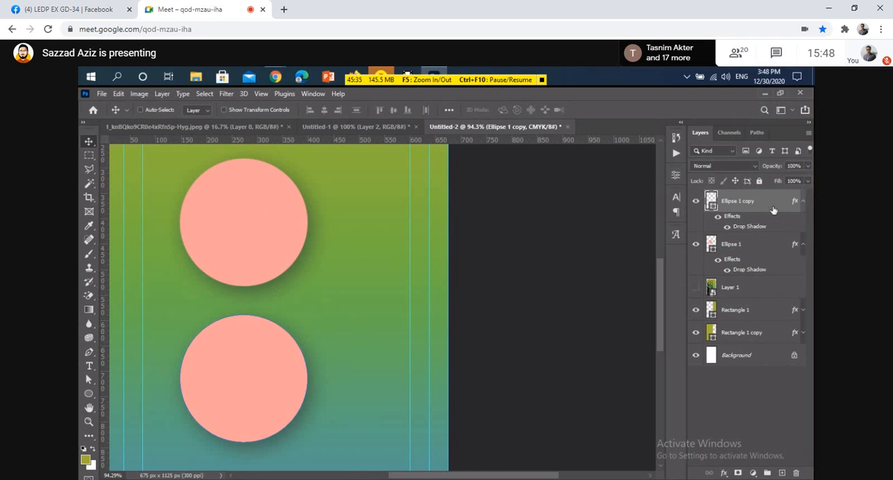
# Reopen the copied circle's drop shadow settings and try angles of -42° and 104° with Use Global Light enabled.
pyautogui.moveTo(773, 209); pyautogui.dragTo(556, 337)
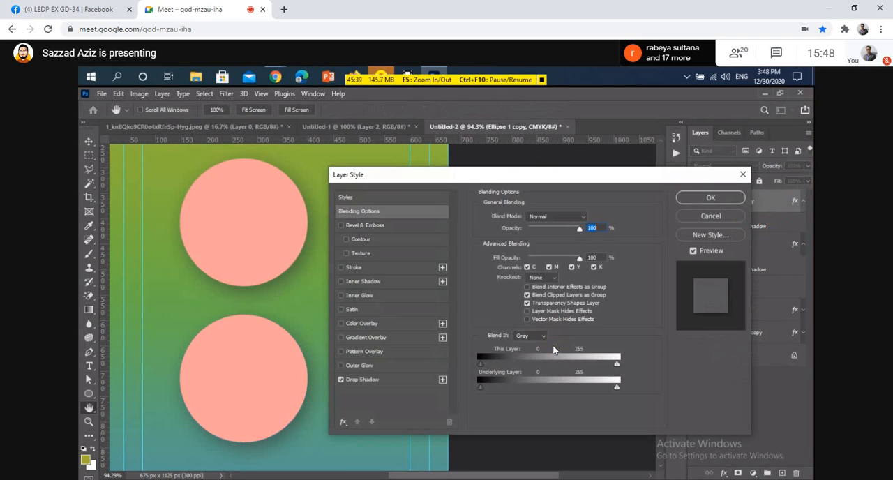
pyautogui.click(380, 379)
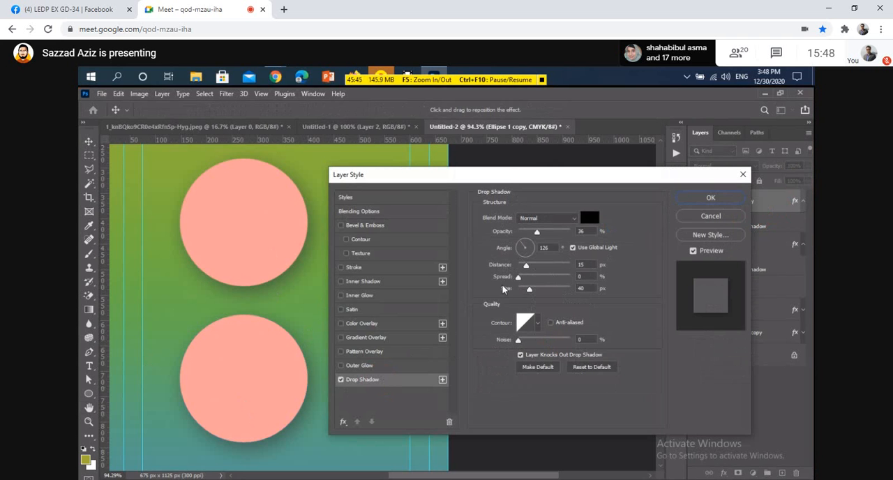
pyautogui.click(522, 256)
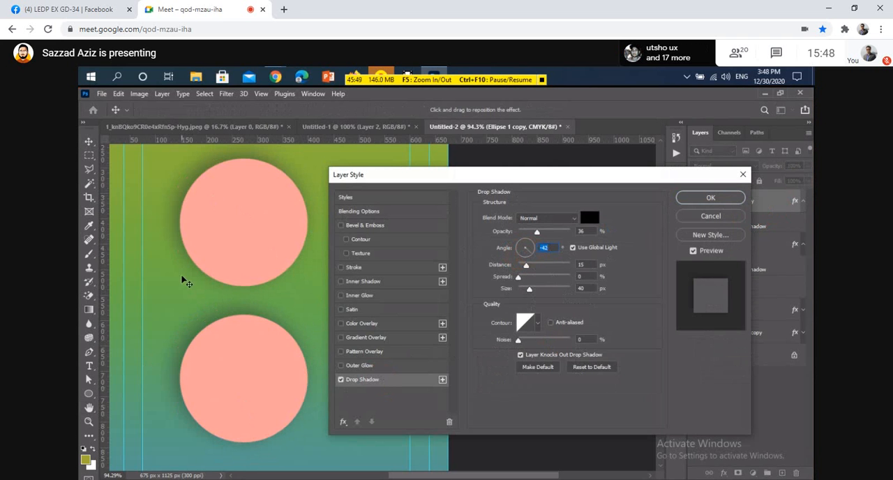
pyautogui.click(523, 241)
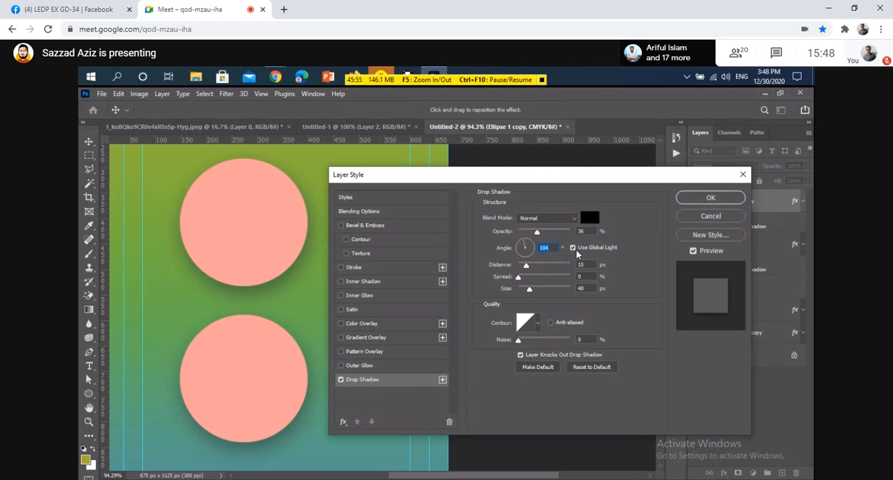
# Disable Use Global Light and try shadow angles of -138° and -115° on the copied circle.
pyautogui.click(572, 247)
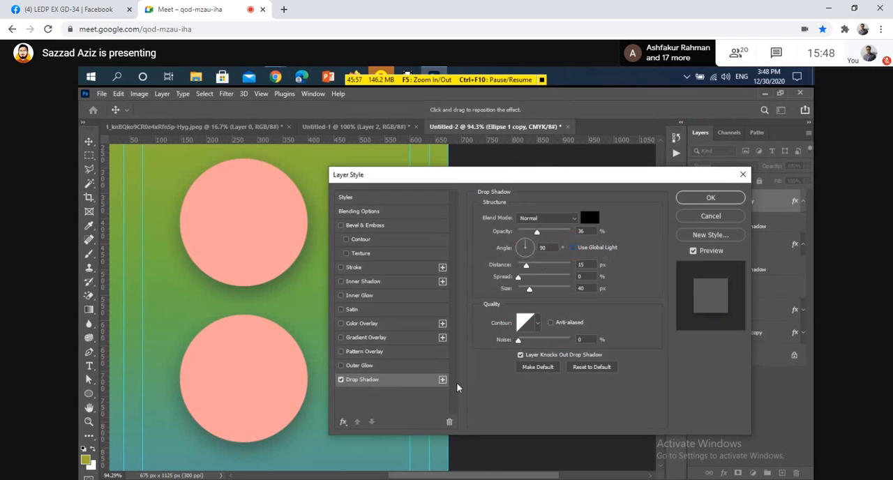
pyautogui.moveTo(523, 257)
pyautogui.mouseDown()
pyautogui.moveTo(515, 251)
pyautogui.moveTo(531, 243)
pyautogui.moveTo(534, 252)
pyautogui.moveTo(517, 257)
pyautogui.moveTo(534, 268)
pyautogui.mouseUp()
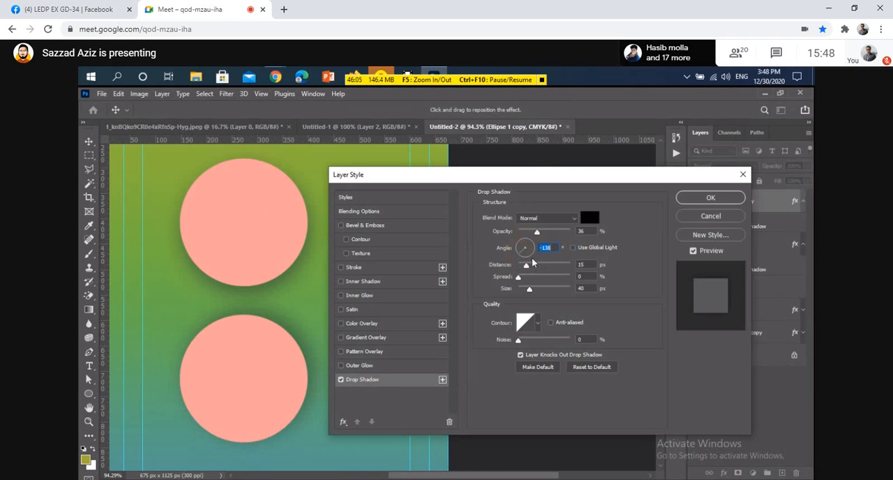
pyautogui.moveTo(529, 254)
pyautogui.mouseDown()
pyautogui.moveTo(529, 238)
pyautogui.moveTo(523, 258)
pyautogui.mouseUp()
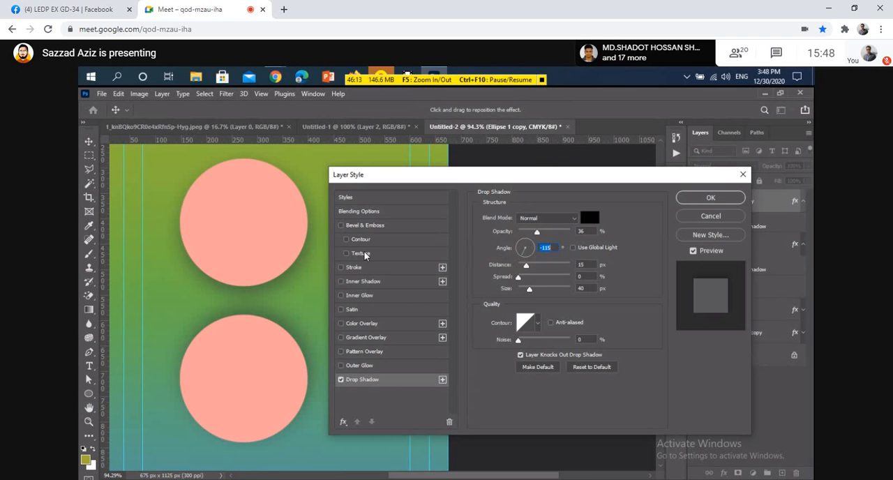
# Re-enable Use Global Light, try shadow angles of 54° and 150°, and cancel the layer style changes.
pyautogui.click(573, 247)
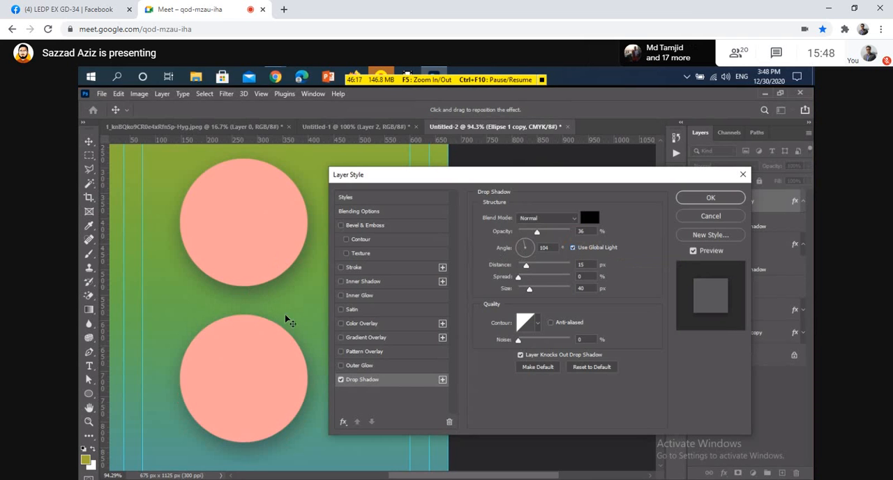
pyautogui.click(525, 252)
pyautogui.click(528, 243)
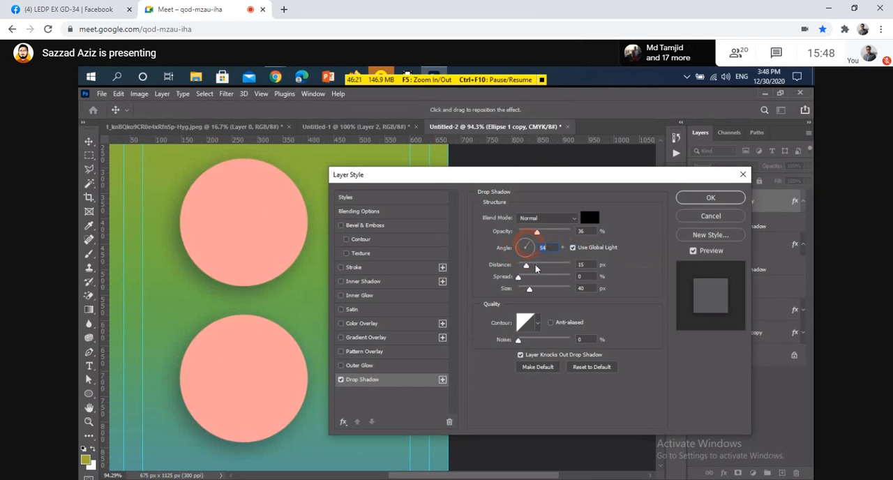
pyautogui.moveTo(523, 255)
pyautogui.mouseDown()
pyautogui.moveTo(516, 244)
pyautogui.moveTo(523, 247)
pyautogui.mouseUp()
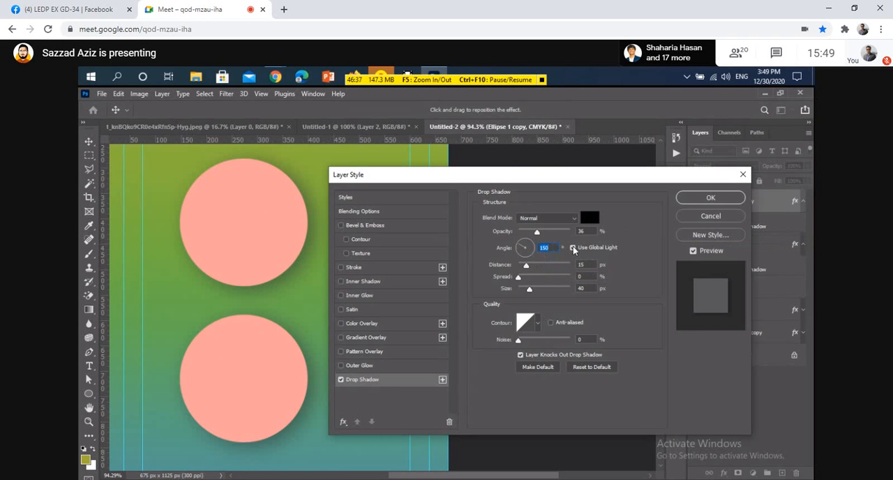
pyautogui.click(708, 217)
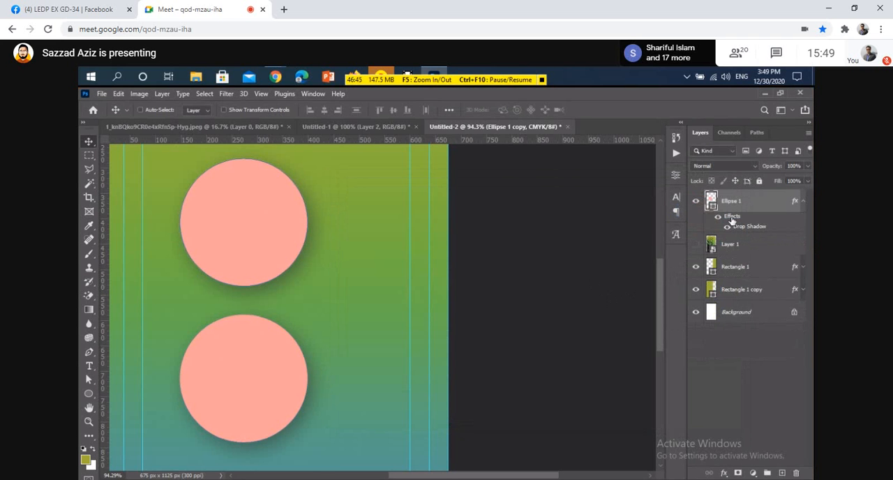
# Delete both pink circle layers, Ellipse 1 copy and Ellipse 1.
pyautogui.press('Delete')
pyautogui.press('Delete')
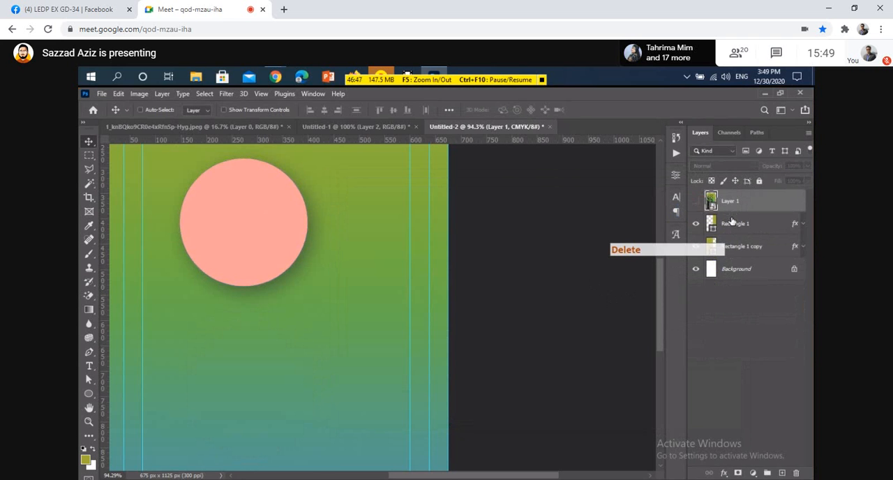
# Add a drop shadow to the Rectangle 1 layer with a size of 40 px and a distance of 0 px.
pyautogui.press('ctrl')
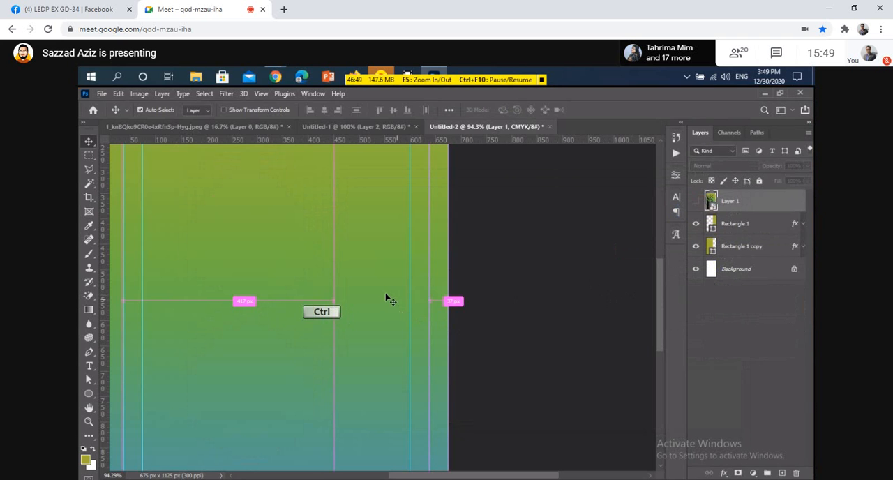
pyautogui.keyDown('ctrl'); pyautogui.click(389, 299); pyautogui.keyUp('ctrl')
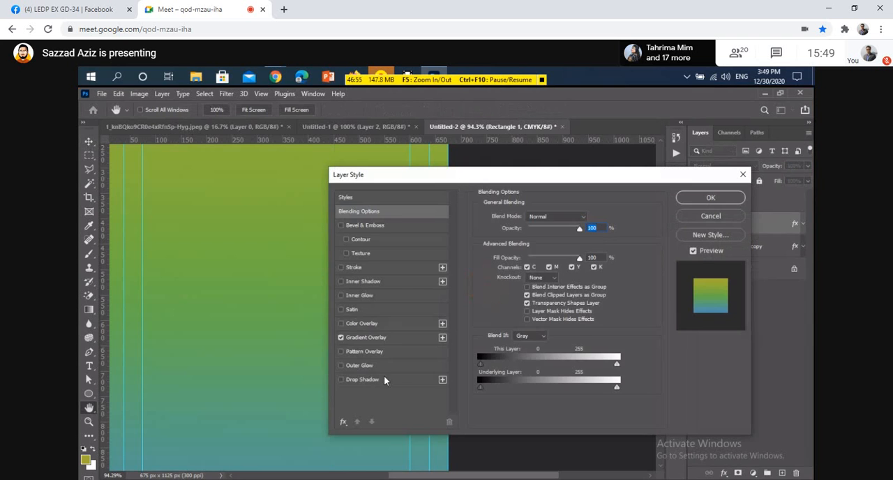
pyautogui.click(364, 380)
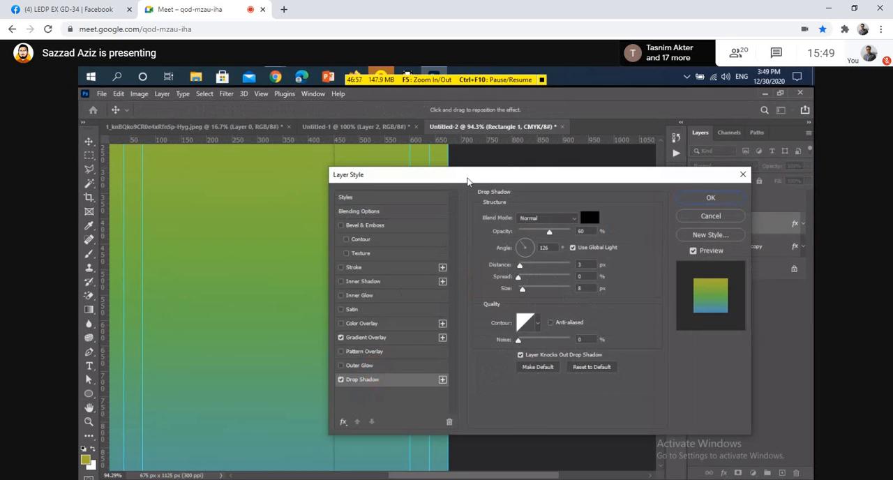
pyautogui.moveTo(468, 180); pyautogui.dragTo(533, 180)
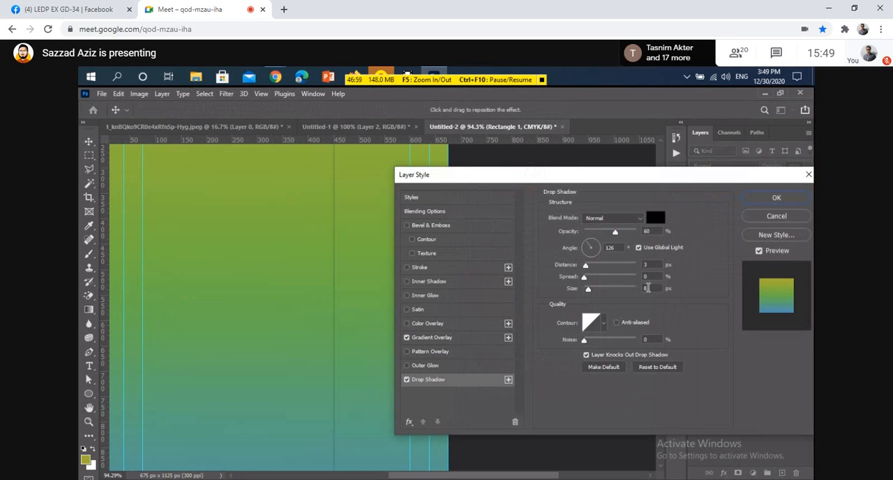
pyautogui.doubleClick(648, 288)
pyautogui.write('40')
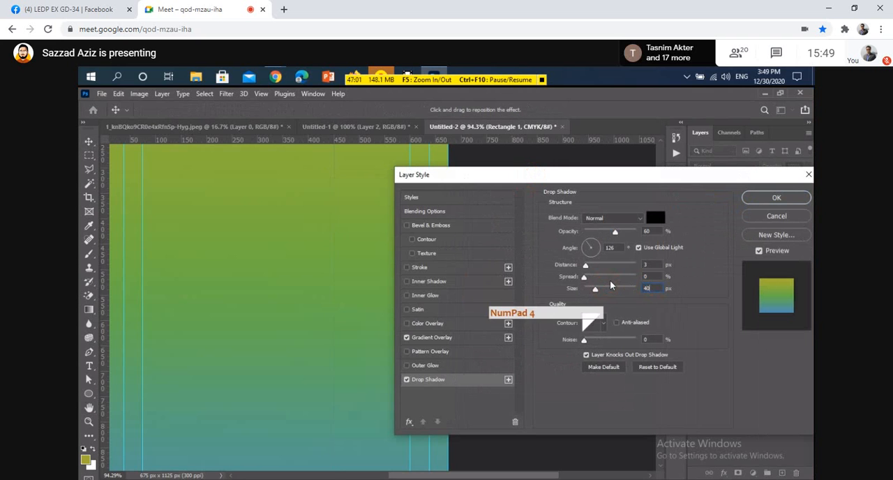
pyautogui.click(645, 264)
pyautogui.write('0')
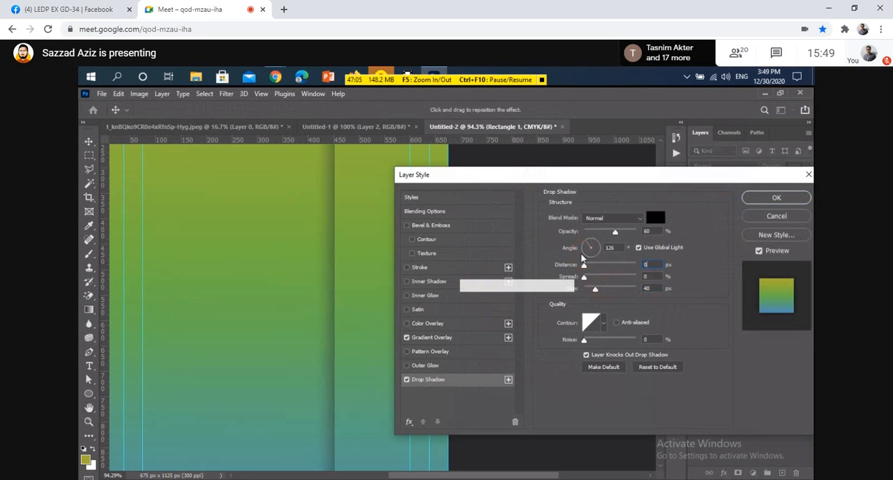
# Set the Rectangle 1 drop shadow's opacity to 50% and its blend mode to Multiply.
pyautogui.moveTo(631, 179); pyautogui.dragTo(655, 183)
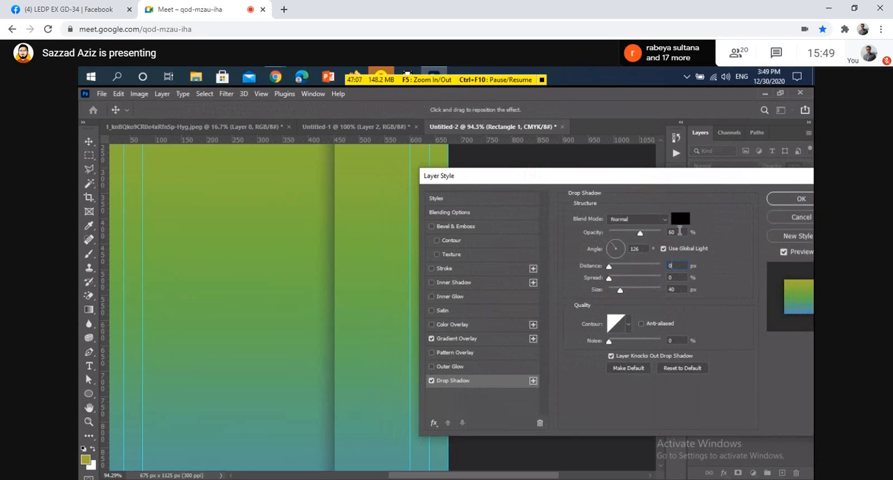
pyautogui.click(621, 226)
pyautogui.write('50')
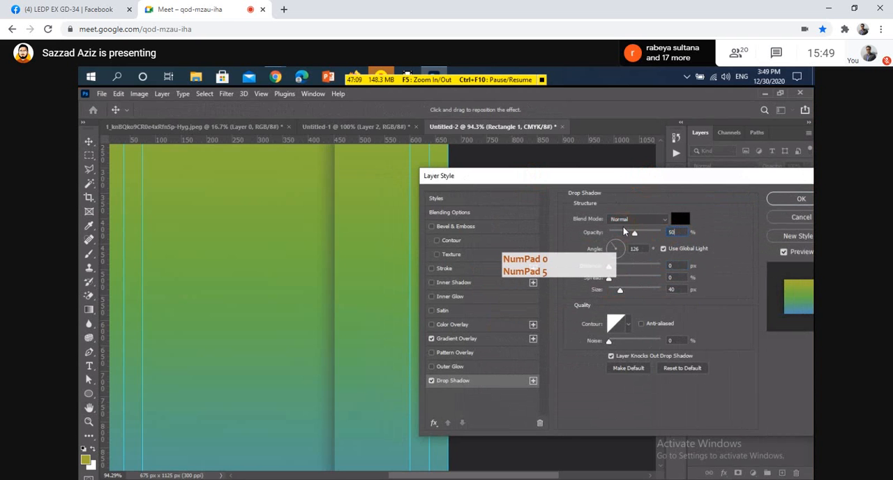
pyautogui.click(636, 223)
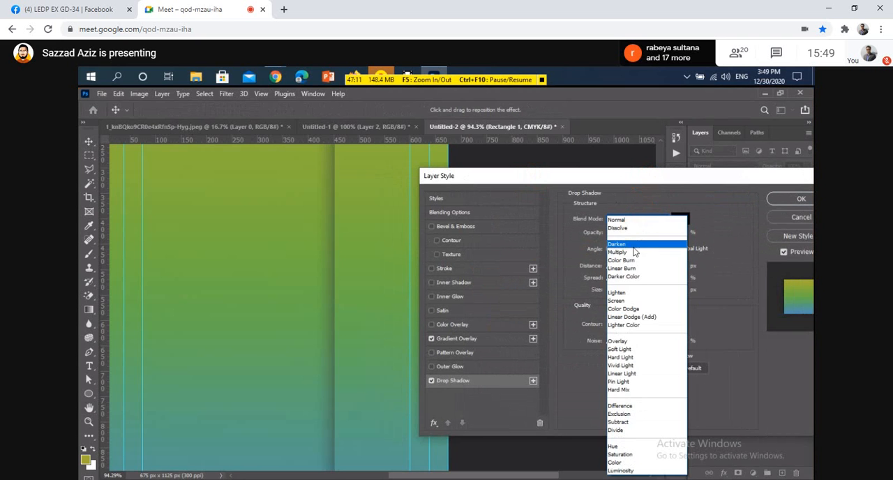
pyautogui.click(619, 250)
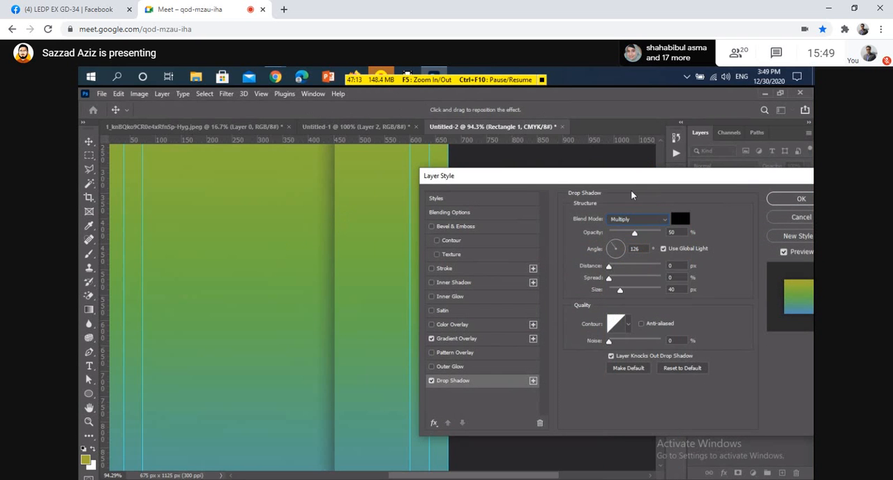
pyautogui.moveTo(631, 175); pyautogui.dragTo(570, 196)
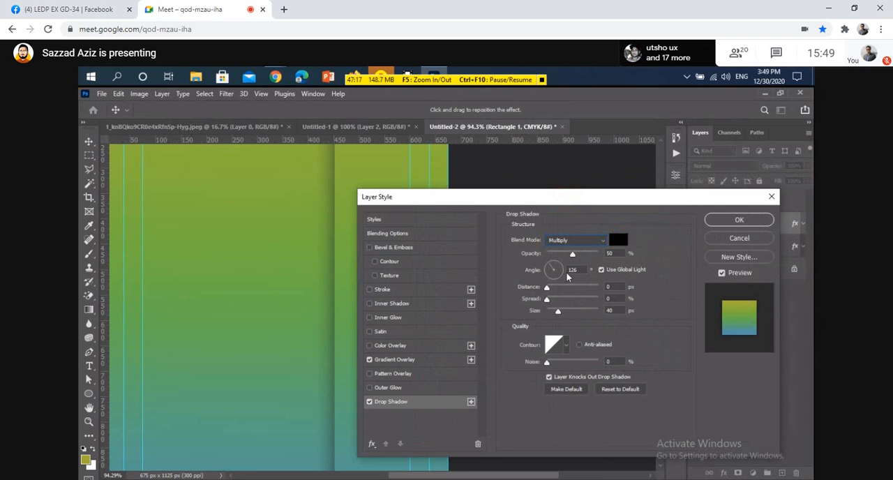
# Set the Rectangle 1 drop shadow's angle to 90° with global light kept on, and apply the layer style.
pyautogui.moveTo(578, 270); pyautogui.dragTo(532, 262)
pyautogui.write('90')
pyautogui.press('Return')
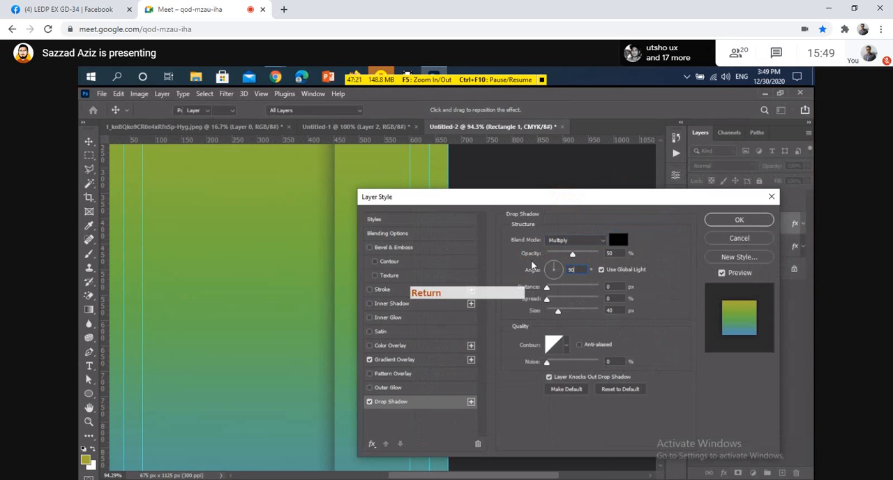
# Duplicate the Rectangle 1 copy layer in the business card document.
pyautogui.press('alt')
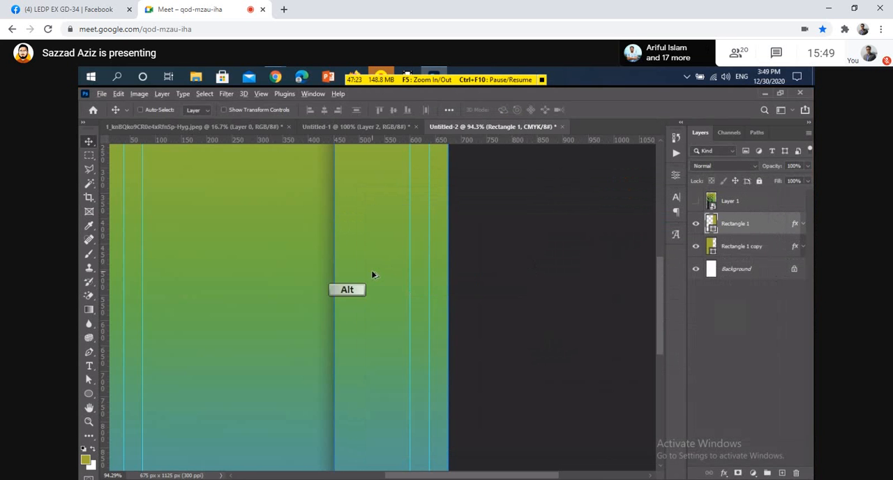
pyautogui.scroll(-4, 372, 274)
pyautogui.click(515, 300)
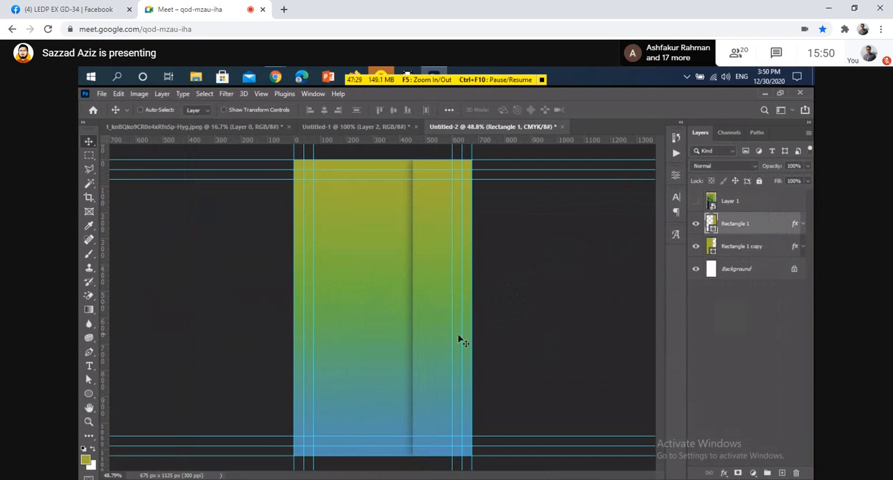
pyautogui.click(755, 248)
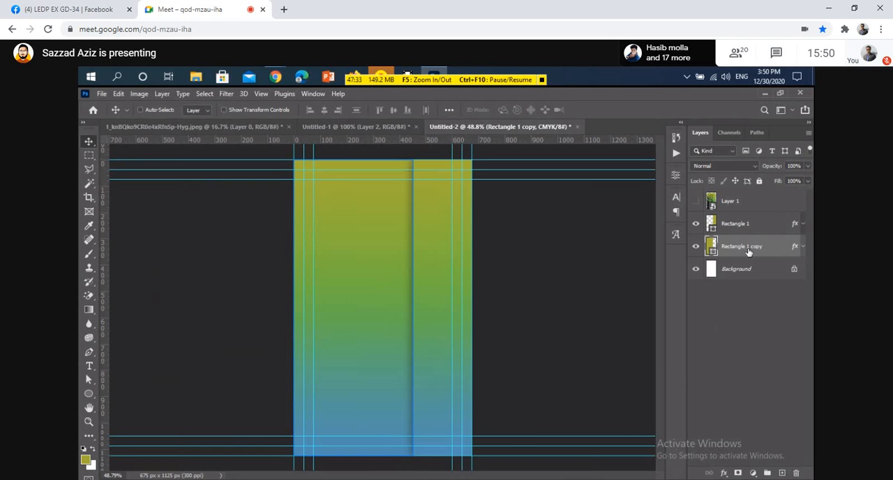
pyautogui.hotkey('ctrl', 'j')
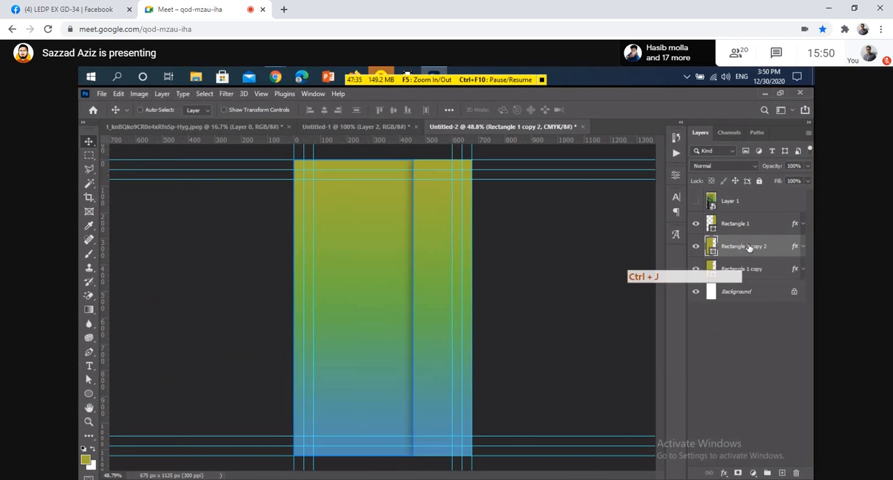
# Switch to the open JPEG document with the building photo.
pyautogui.click(221, 126)
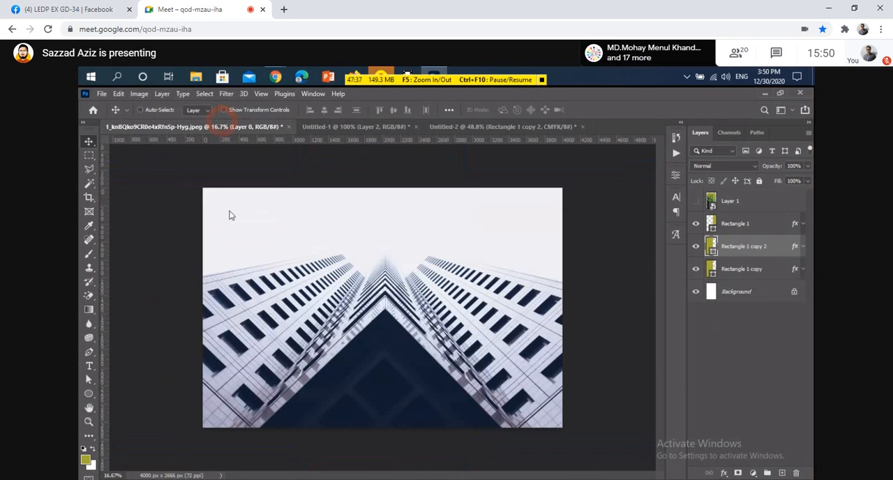
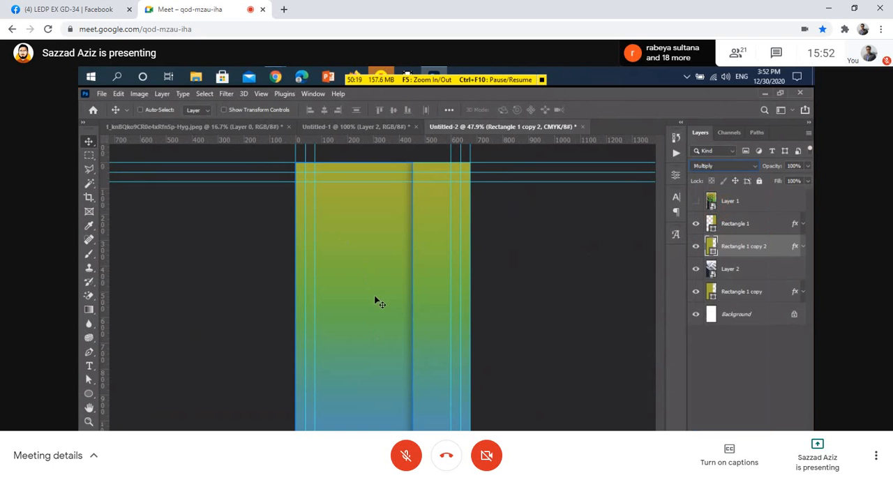
# Set the blend mode of the Rectangle 1 copy 2 layer to Normal.
pyautogui.click(754, 166)
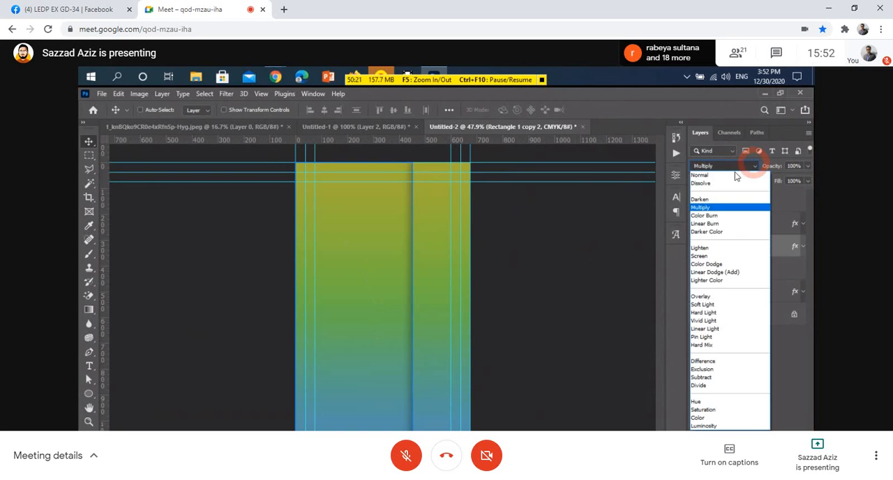
pyautogui.click(730, 173)
pyautogui.click(761, 373)
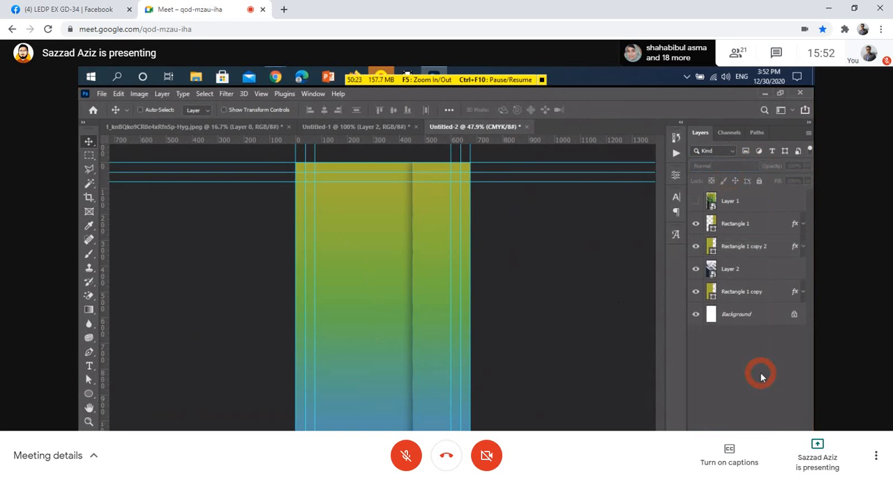
# Expand the effects of the Rectangle 1 copy 2 layer and convert the layer to a smart object.
pyautogui.click(801, 248)
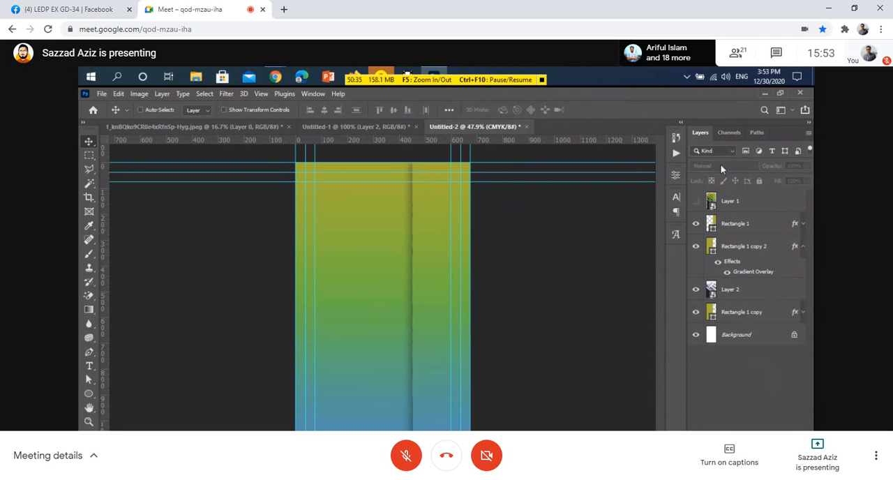
pyautogui.click(761, 248)
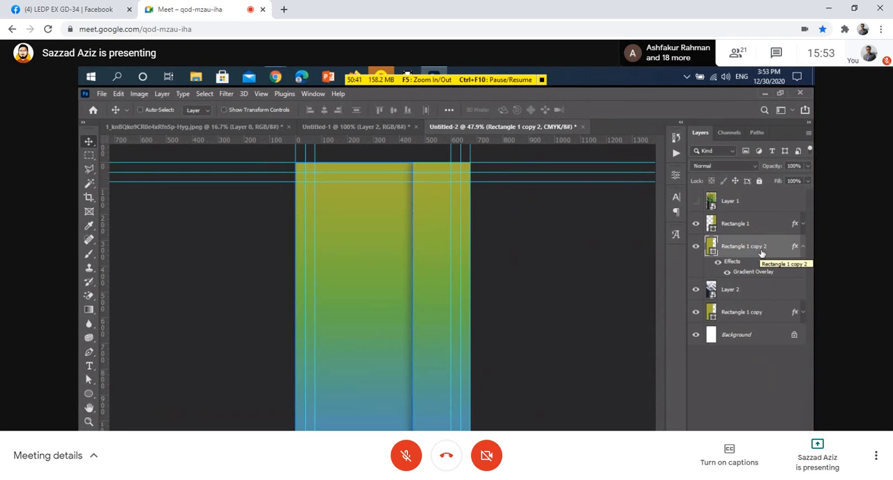
pyautogui.rightClick(761, 249)
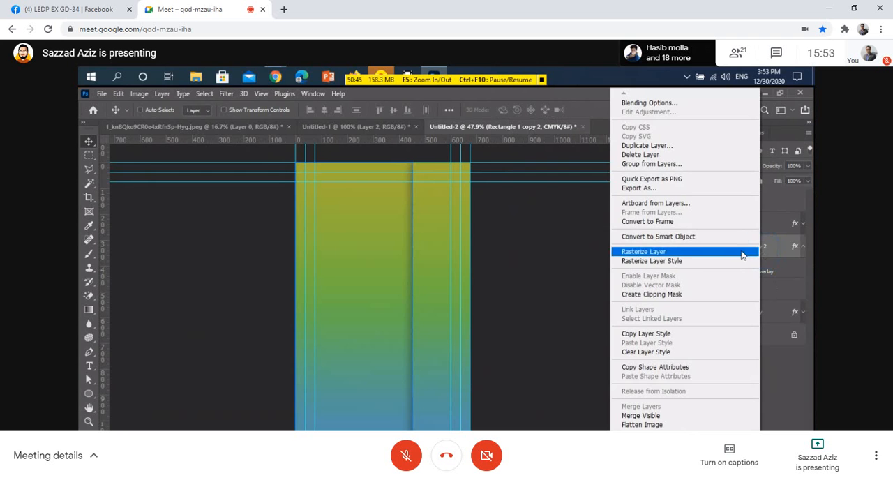
pyautogui.click(636, 237)
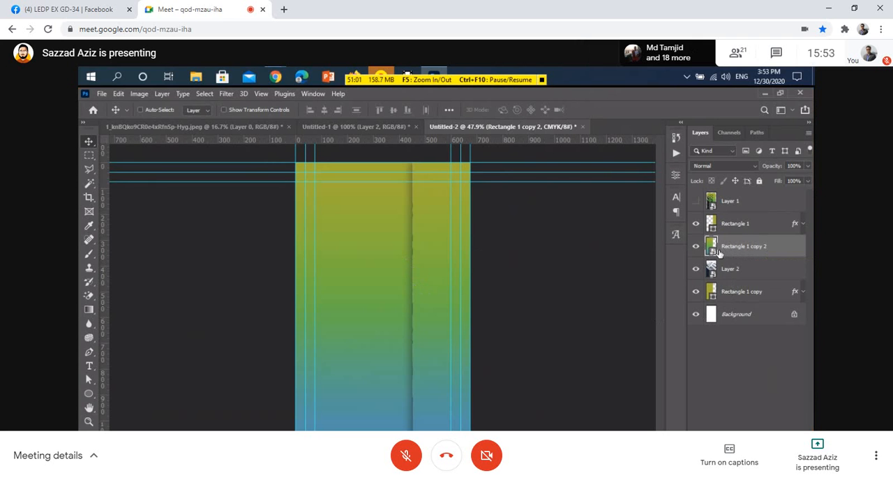
# Set the Rectangle 1 copy 2 smart object's blend mode to Multiply and deselect the layer.
pyautogui.click(749, 164)
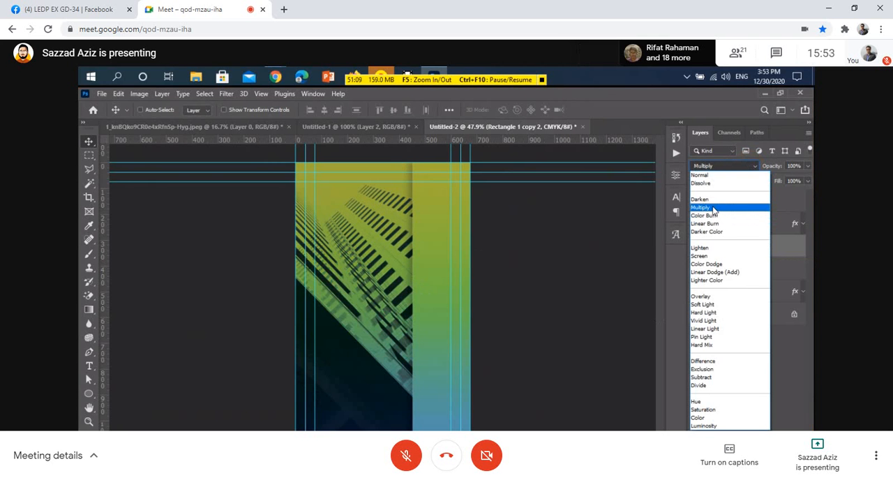
pyautogui.click(713, 208)
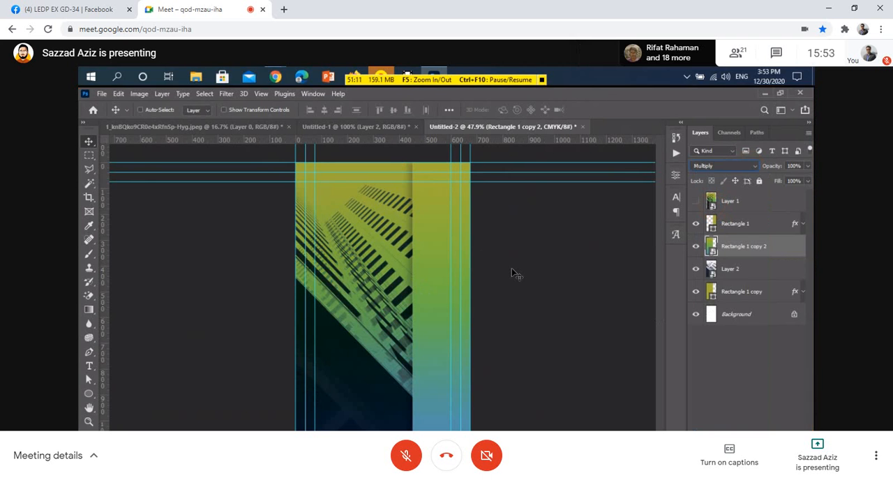
pyautogui.click(521, 270)
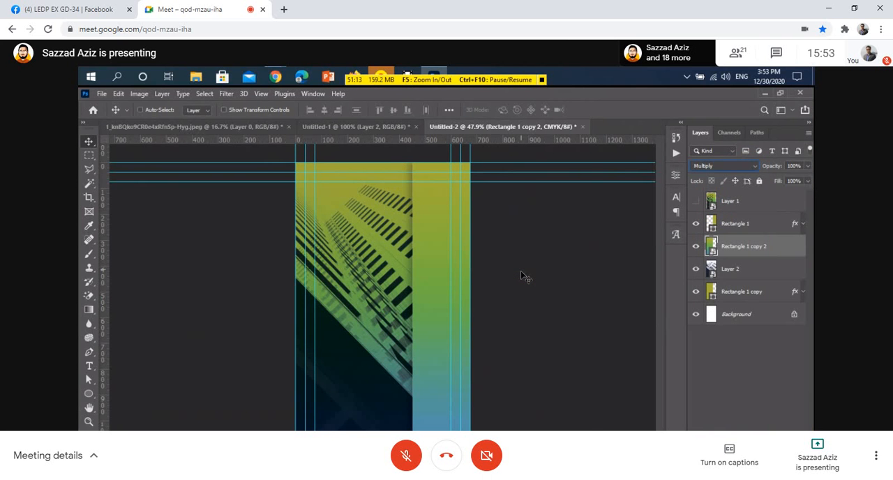
pyautogui.keyDown('ctrl'); pyautogui.click(522, 270); pyautogui.keyUp('ctrl')
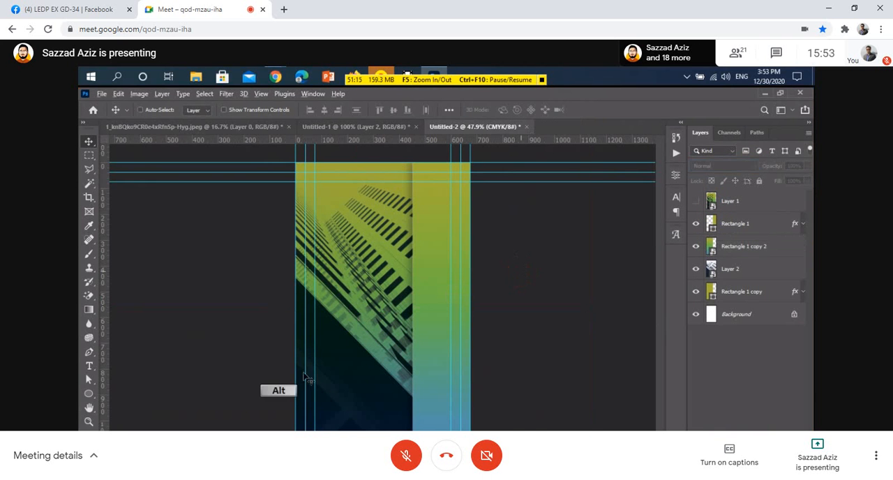
# Draw a rectangle about 451 by 217 px over the lower part of the photo, up to the vertical strip's edge.
pyautogui.scroll(4, 305, 378)
pyautogui.moveTo(311, 418); pyautogui.dragTo(315, 353)
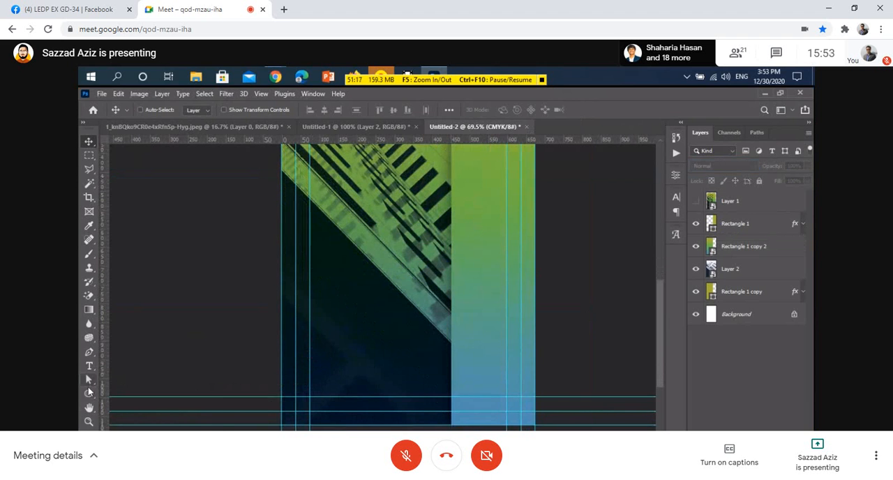
pyautogui.click(88, 392)
pyautogui.click(113, 390)
pyautogui.press('alt')
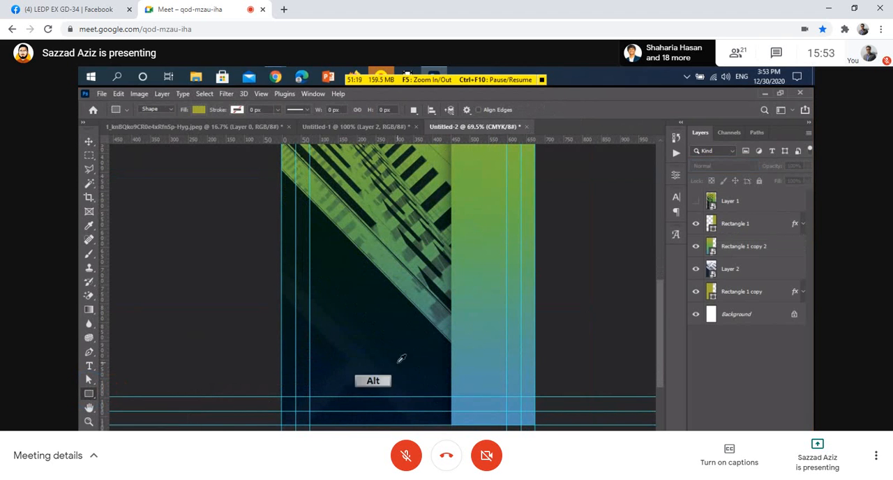
pyautogui.scroll(2, 432, 353)
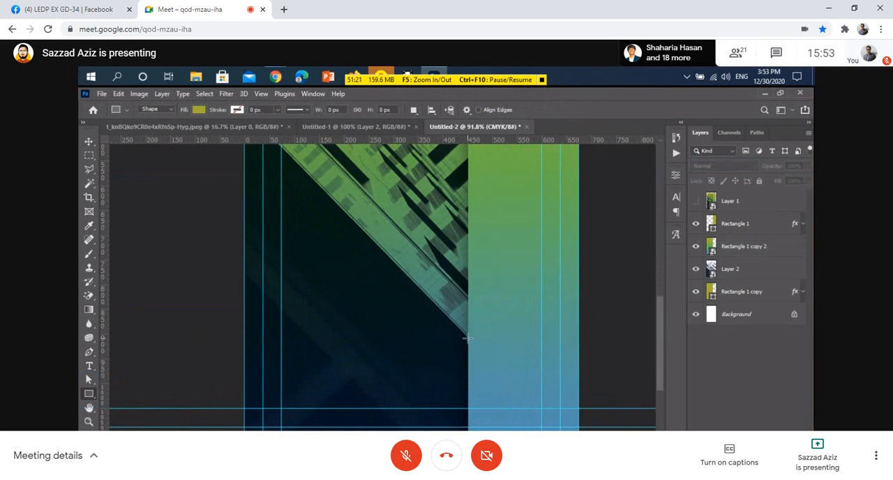
pyautogui.moveTo(467, 339); pyautogui.dragTo(246, 429)
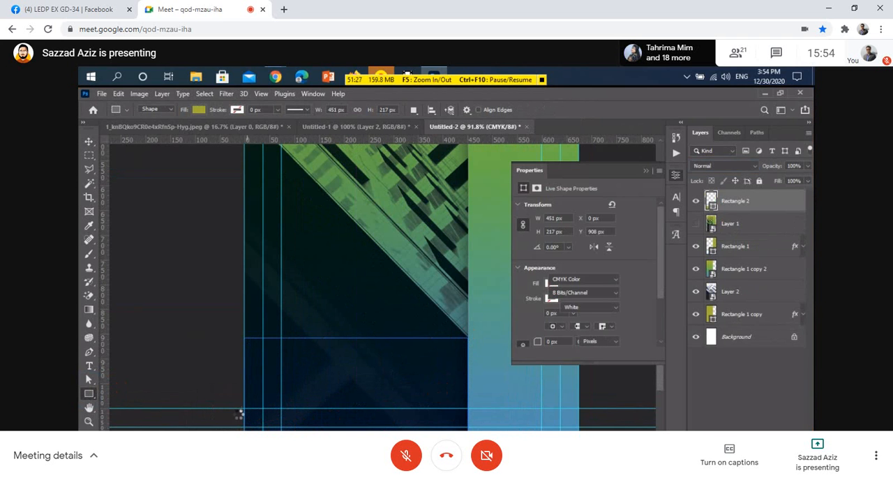
# Change the fill of Rectangle 2 to black from the recently used colors.
pyautogui.click(643, 172)
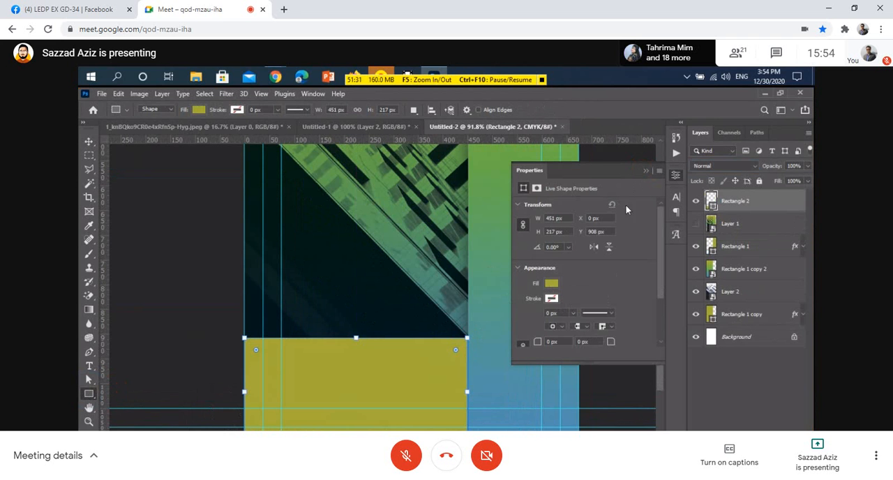
pyautogui.click(551, 283)
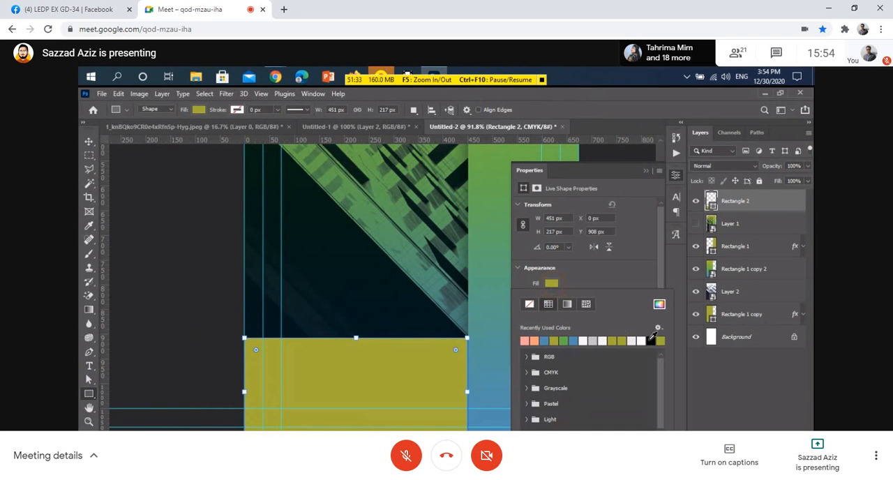
pyautogui.click(650, 341)
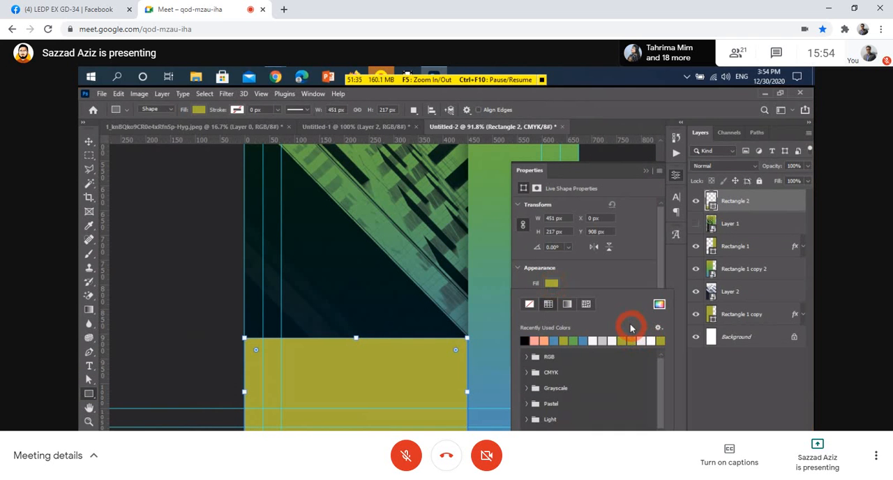
pyautogui.click(478, 239)
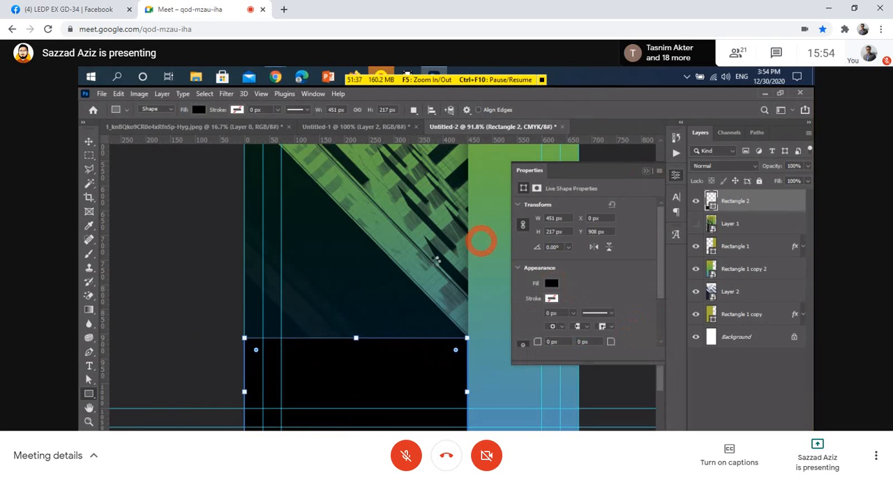
pyautogui.keyDown('alt'); pyautogui.click(329, 353); pyautogui.keyUp('alt')
# With the Direct Selection tool, raise Rectangle 2's upper-left corner point along the card edge until the shape is about 606 px high.
pyautogui.scroll(1, 327, 352)
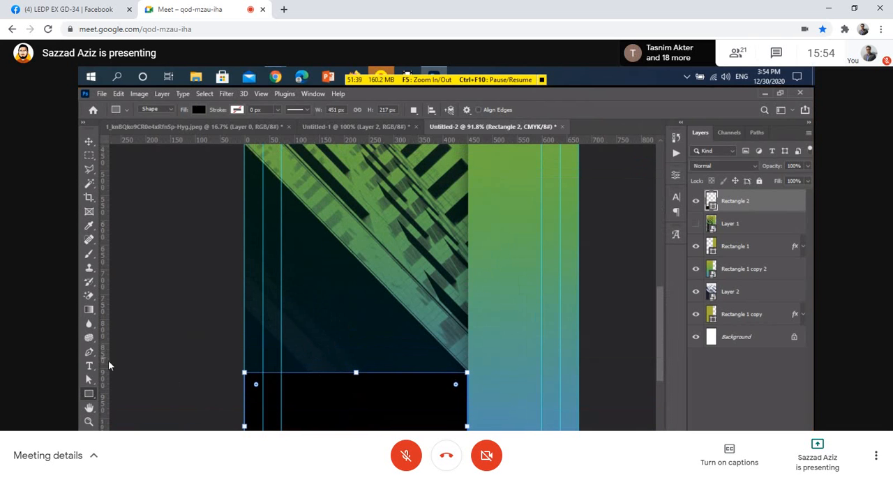
pyautogui.click(87, 384)
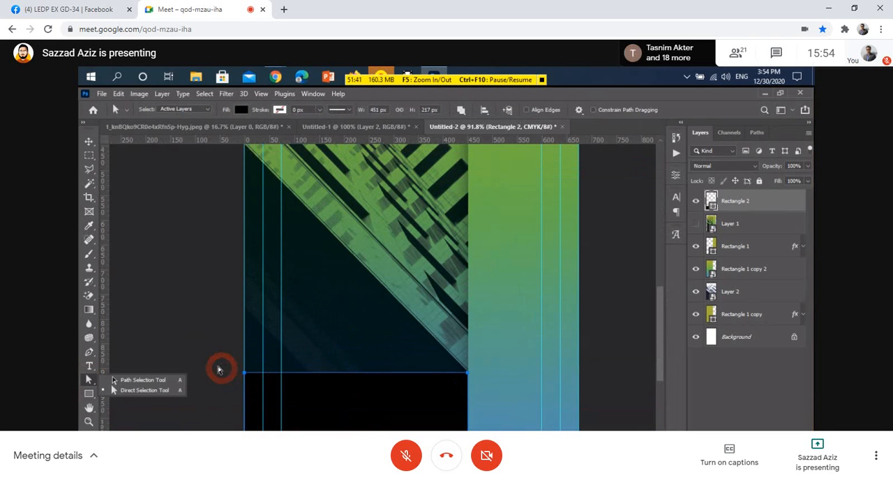
pyautogui.moveTo(215, 363); pyautogui.dragTo(253, 379)
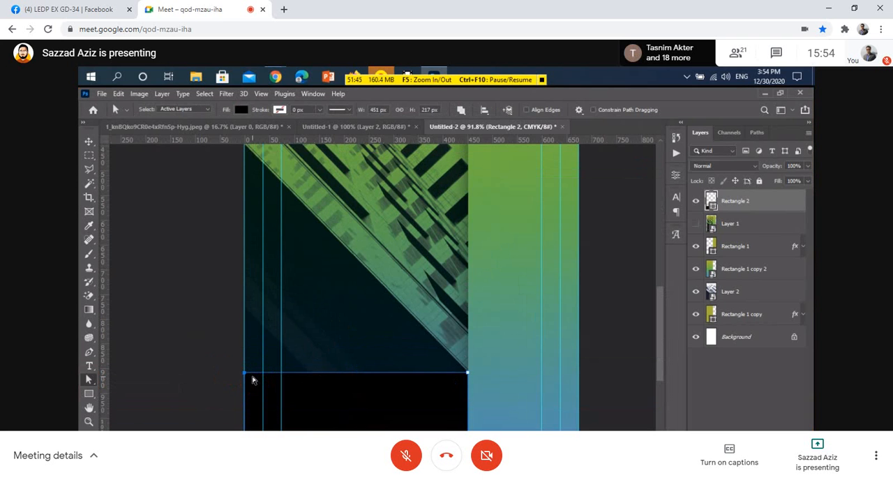
pyautogui.moveTo(246, 378); pyautogui.dragTo(252, 181)
pyautogui.scroll(8, 270, 316)
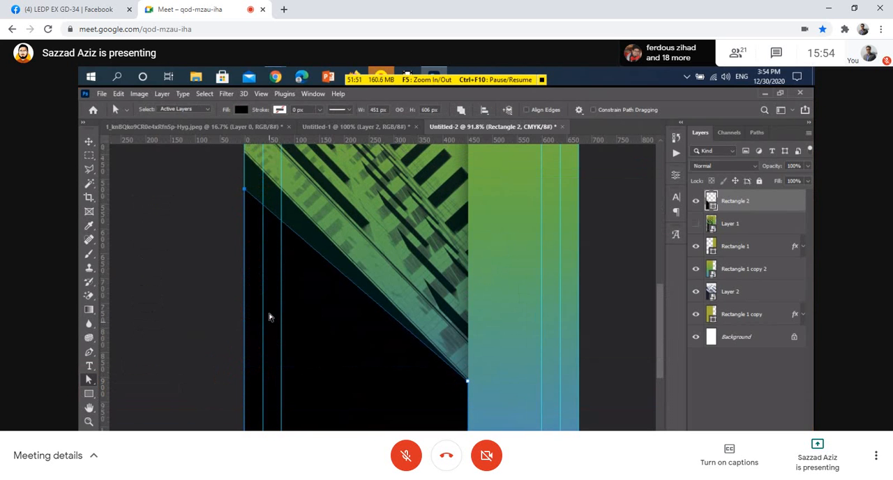
# Undo the accidental shape change and raise Rectangle 2's upper-left corner to the building's diagonal edge, making the shape about 679 px high.
pyautogui.scroll(3, 256, 258)
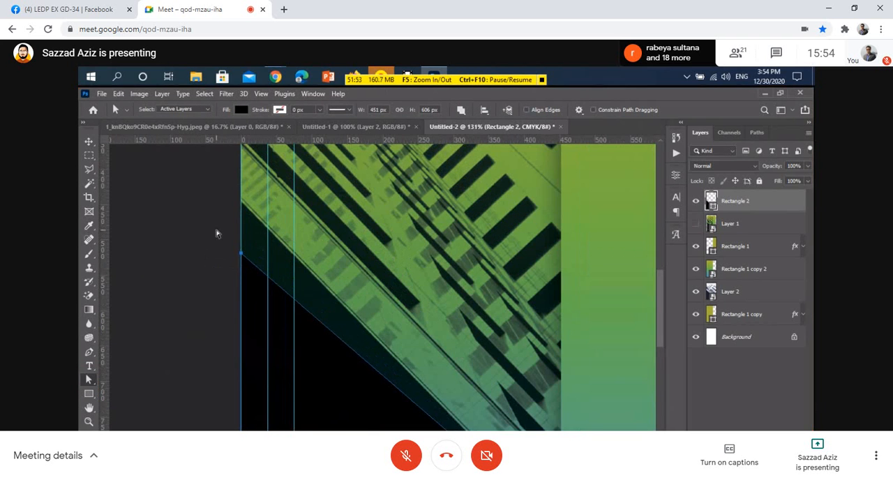
pyautogui.click(257, 278)
pyautogui.press('Escape')
pyautogui.hotkey('ctrl', 'z')
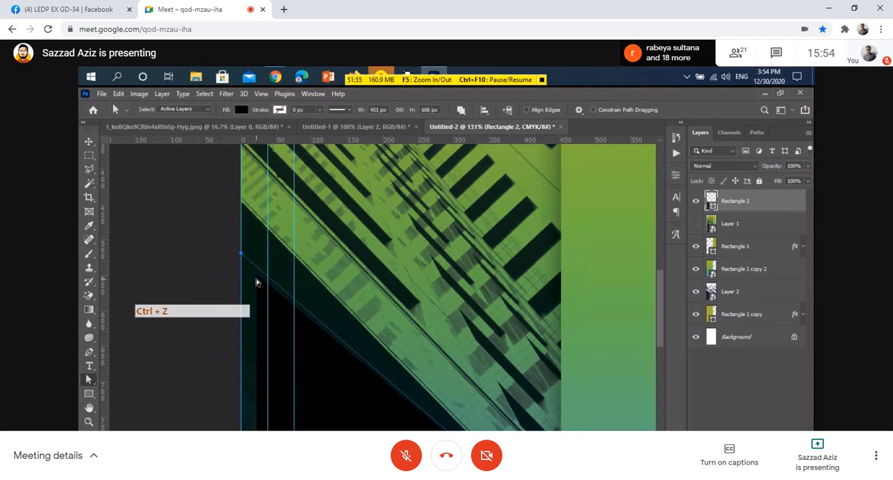
pyautogui.moveTo(217, 236); pyautogui.dragTo(239, 203)
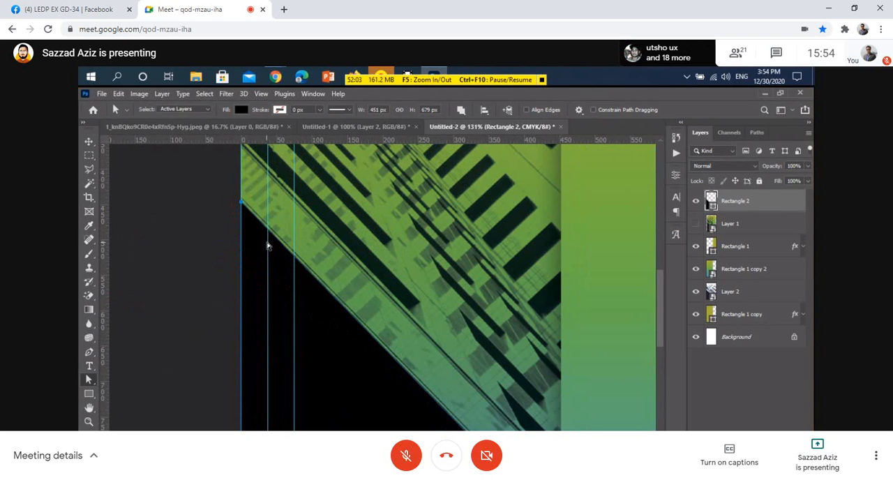
pyautogui.keyDown('alt'); pyautogui.scroll(-4, 255, 272); pyautogui.keyUp('alt')
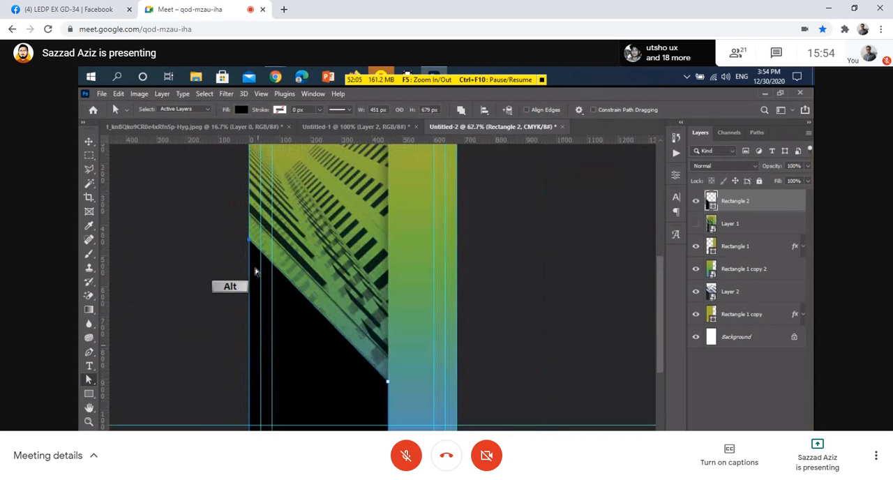
# Try opacities of 50%, 80% and 87% on Rectangle 2, and settle on 60%.
pyautogui.click(88, 142)
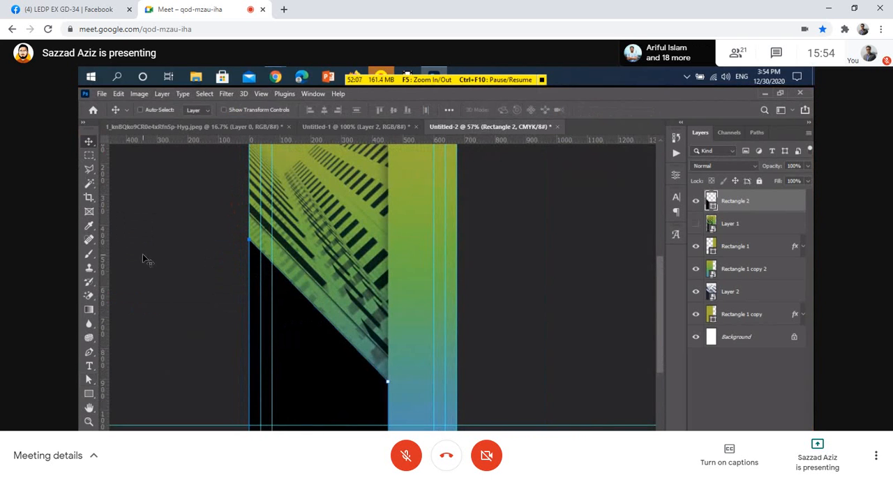
pyautogui.click(526, 268)
pyautogui.press('KP_5')
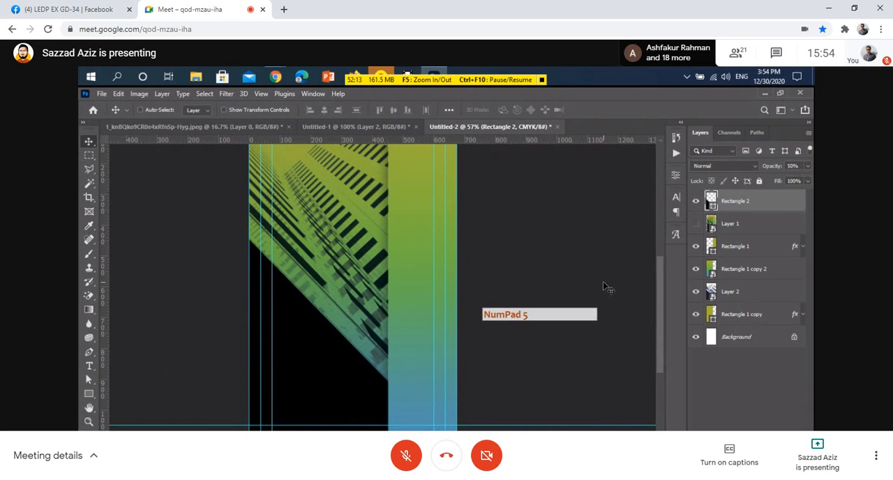
pyautogui.press('KP_8')
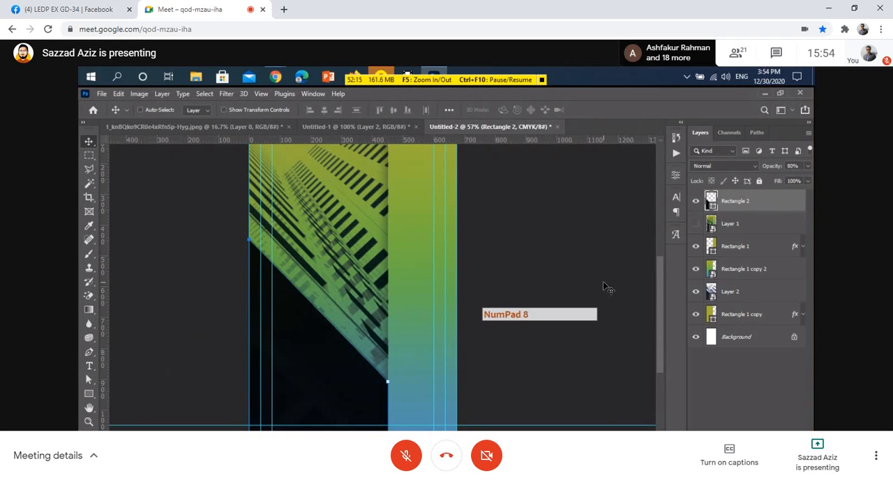
pyautogui.press('KP_7')
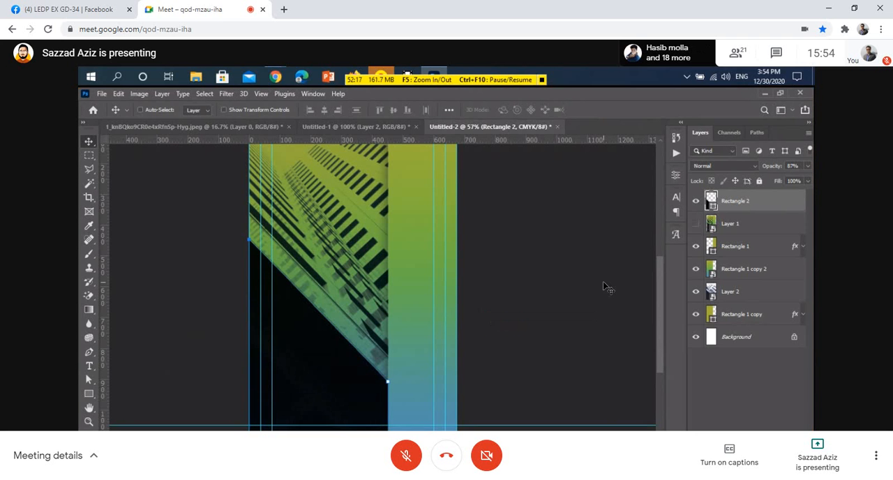
pyautogui.press('KP_6')
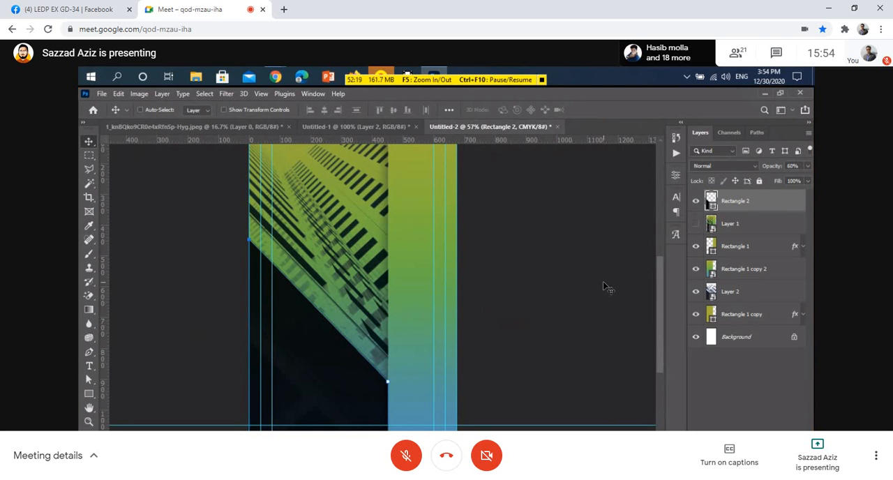
pyautogui.press('ctrl+KP_Subtract')
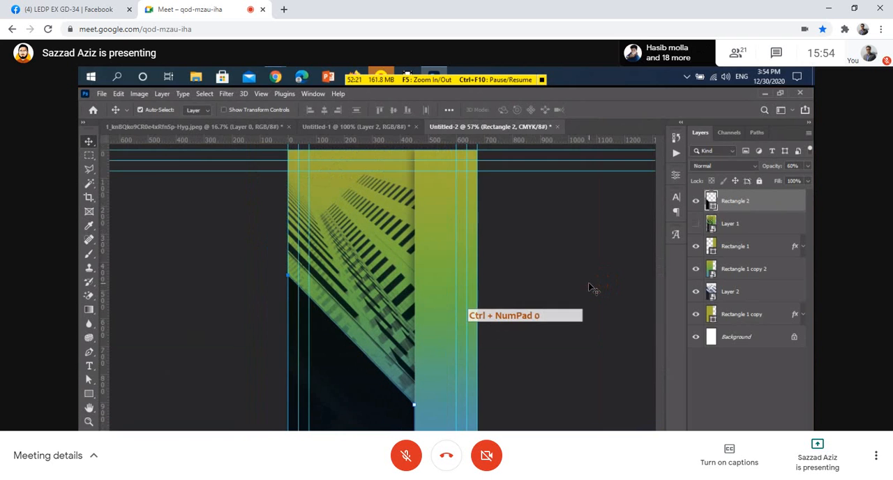
# Move the Layer 1 reference above Rectangle 2 and toggle its visibility to compare it with the recreated design.
pyautogui.click(770, 223)
pyautogui.moveTo(771, 223); pyautogui.dragTo(766, 195)
pyautogui.scroll(3, 465, 361)
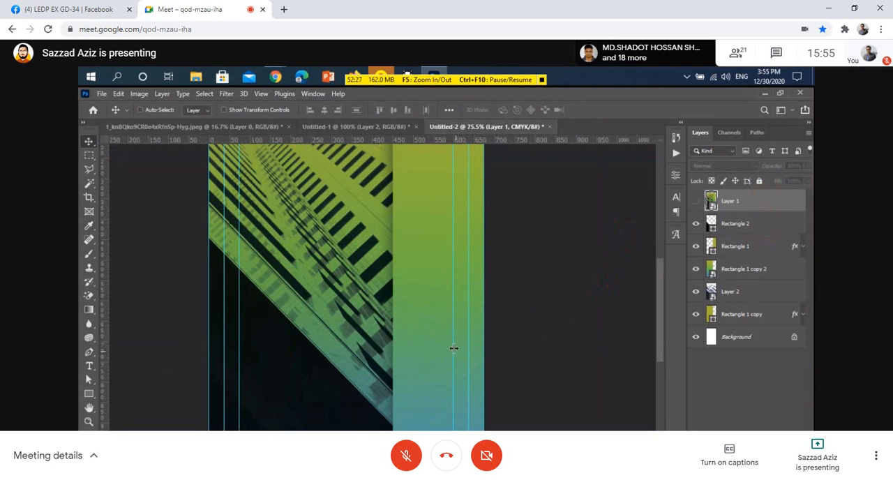
pyautogui.click(695, 201)
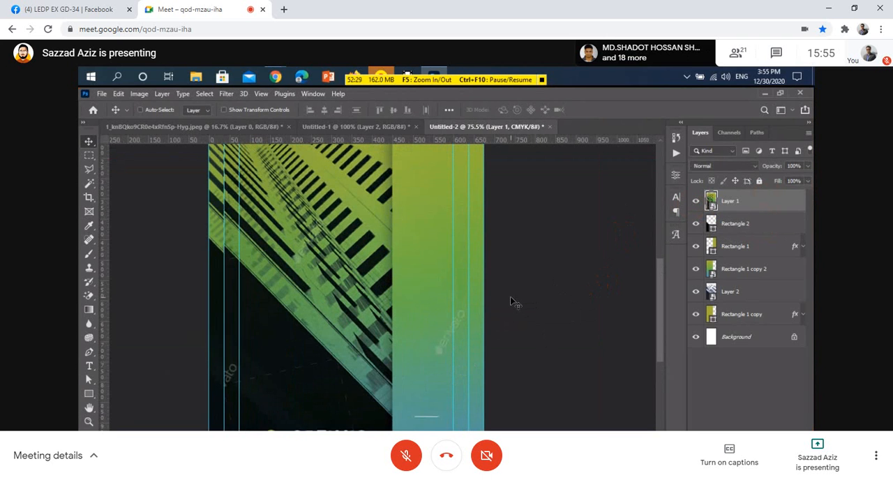
pyautogui.scroll(-2, 513, 300)
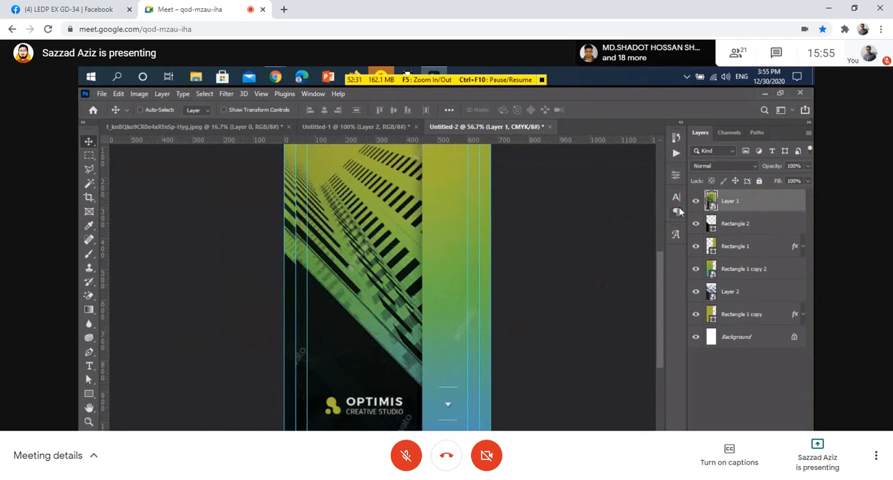
pyautogui.click(696, 200)
pyautogui.click(696, 201)
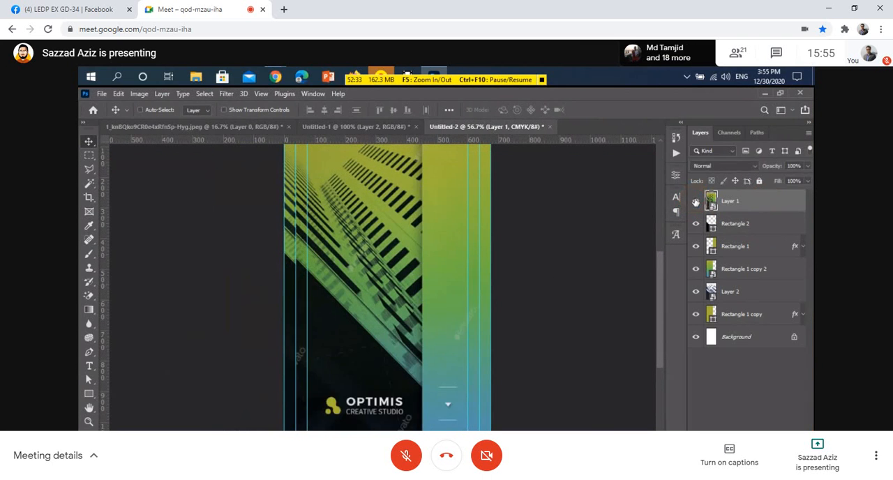
# Switch the Layer 1 reference off and on repeatedly to check the recreated card against it.
pyautogui.click(695, 201)
pyautogui.click(695, 200)
pyautogui.click(696, 201)
pyautogui.click(695, 201)
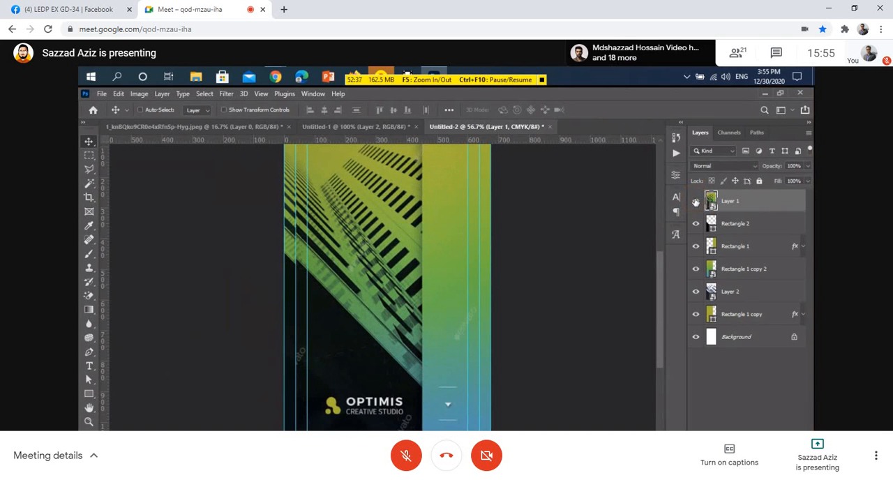
# With the Pen tool in Shape mode, draw a horizontal line about 60 px wide over the reference line above the small arrow.
pyautogui.scroll(10, 447, 424)
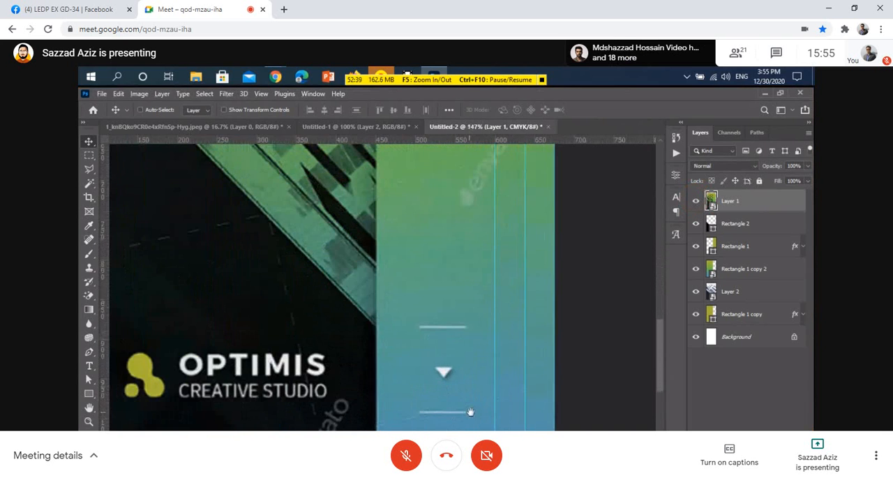
pyautogui.moveTo(482, 419); pyautogui.dragTo(458, 392)
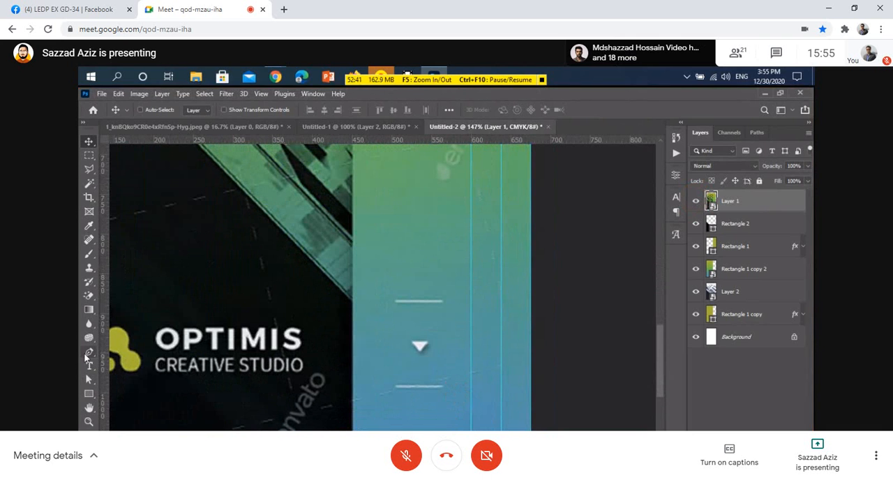
pyautogui.click(89, 352)
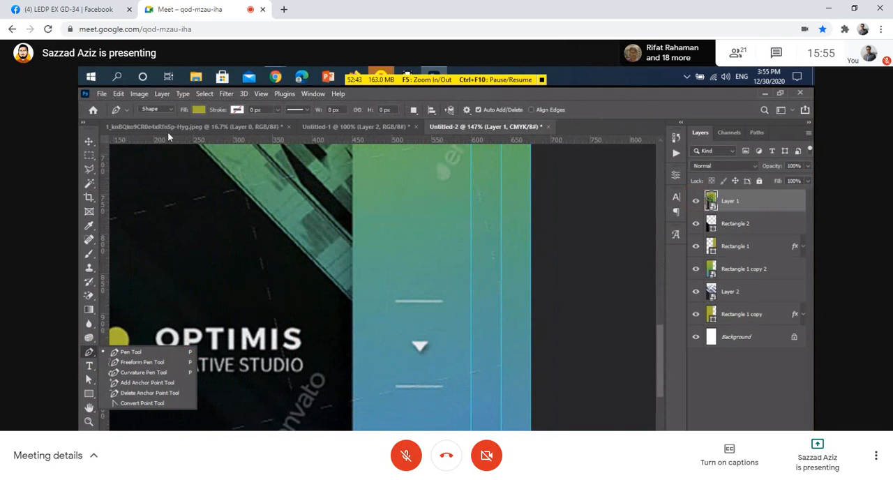
pyautogui.click(168, 109)
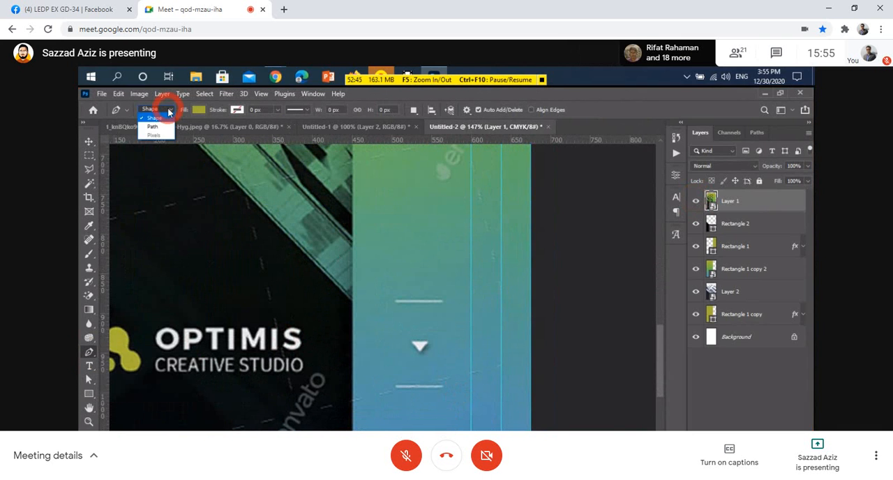
pyautogui.click(163, 121)
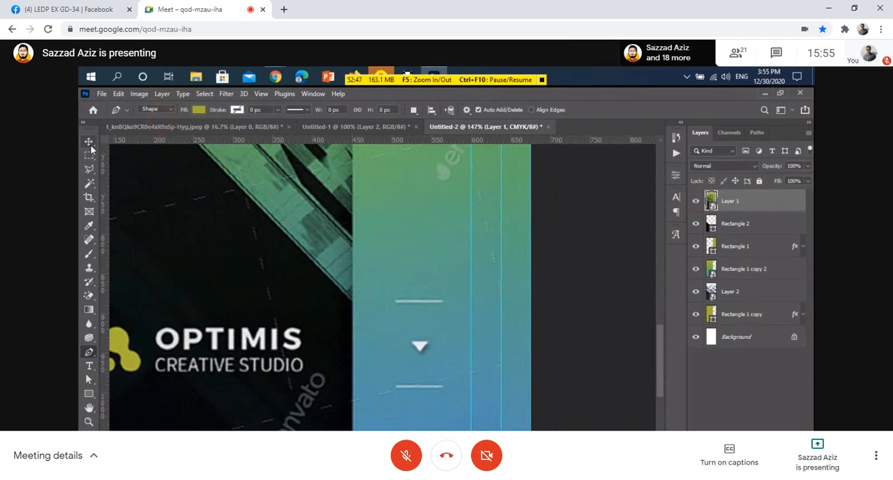
pyautogui.keyDown('alt'); pyautogui.scroll(2, 442, 352); pyautogui.keyUp('alt')
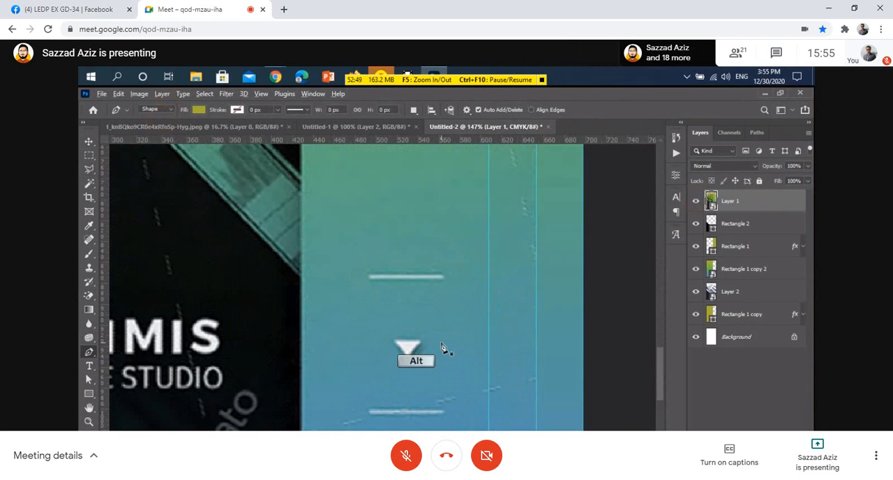
pyautogui.click(343, 256)
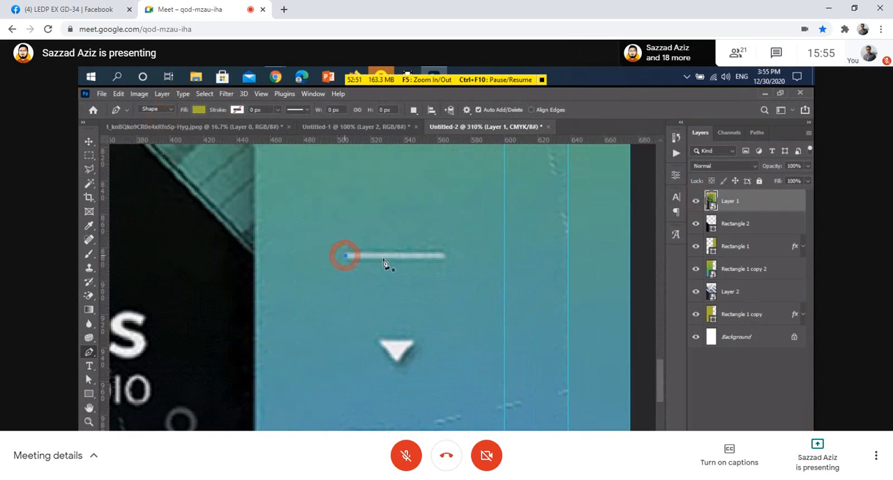
pyautogui.keyDown('shift'); pyautogui.click(445, 259); pyautogui.keyUp('shift')
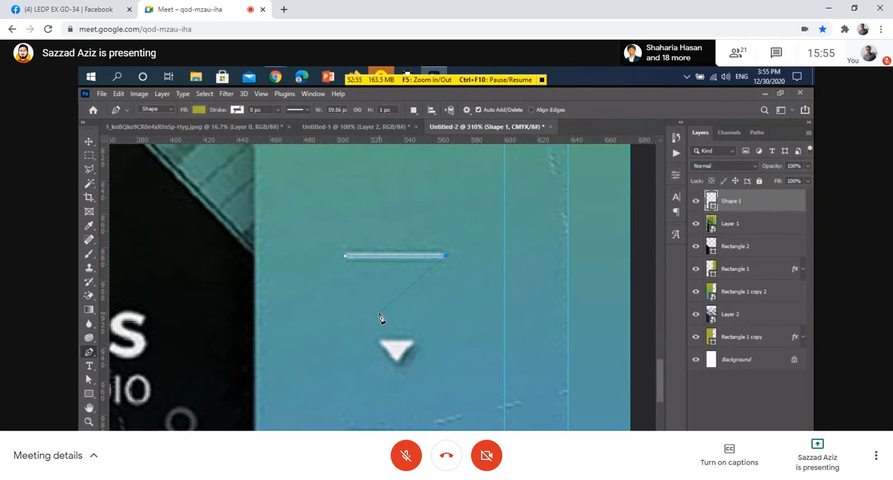
pyautogui.press('Escape')
# Remove the line's fill and give it a white 2 px stroke.
pyautogui.click(193, 111)
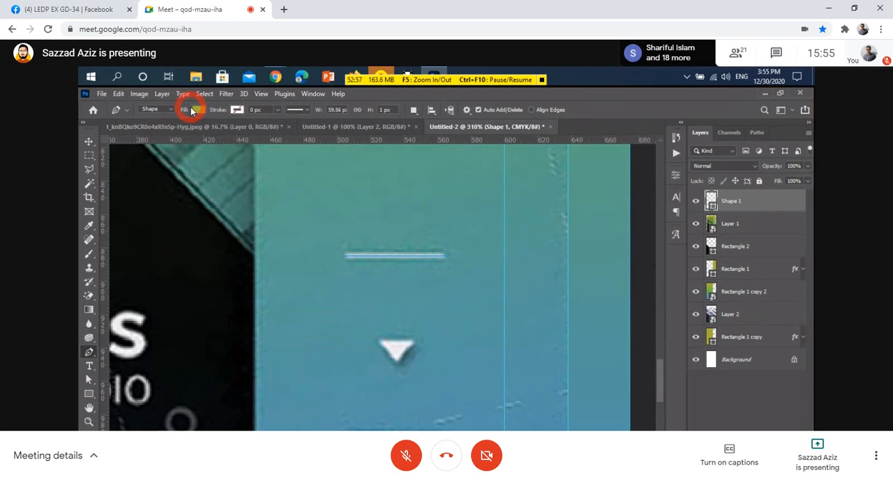
pyautogui.click(198, 110)
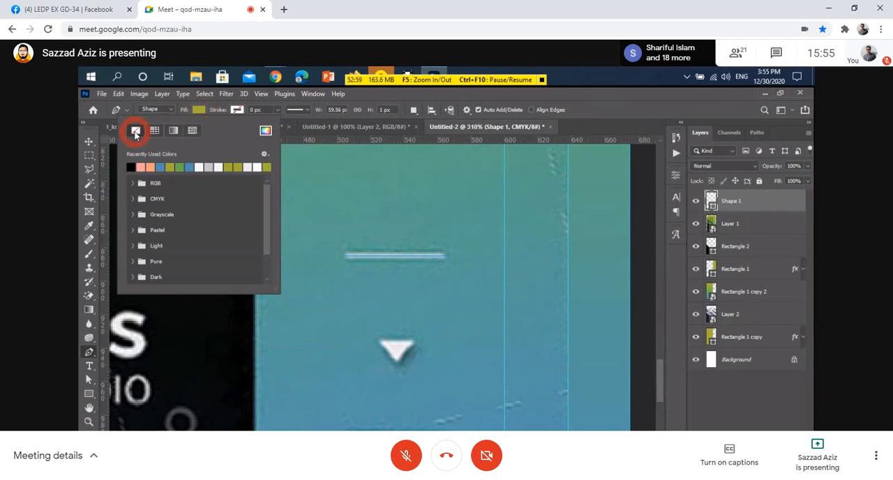
pyautogui.click(238, 110)
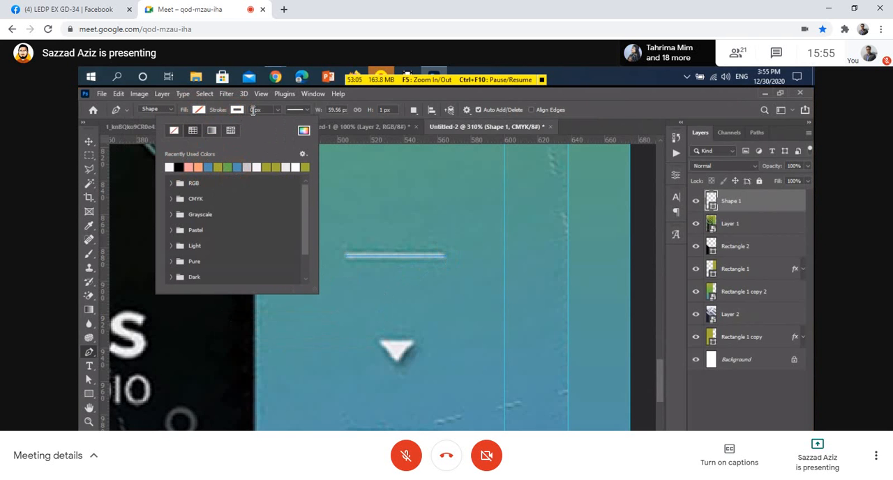
pyautogui.click(249, 110)
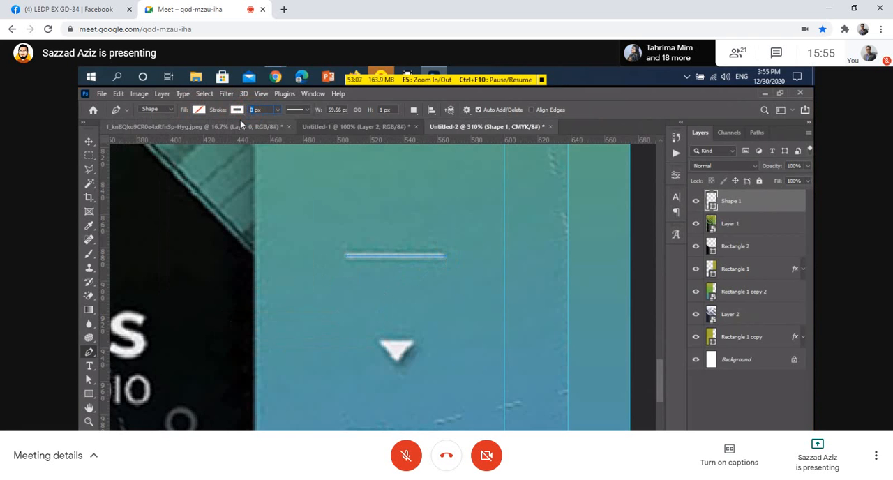
pyautogui.write('2')
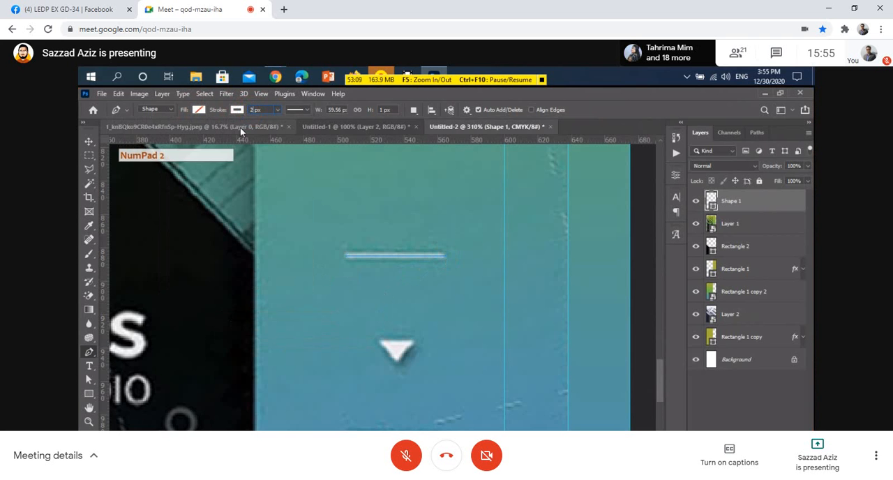
pyautogui.press('Return')
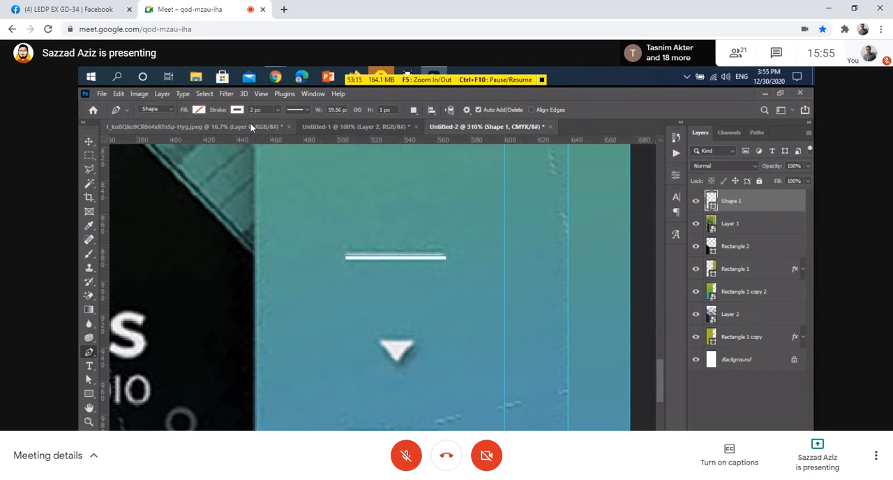
# Set the line's stroke alignment to center, with round caps and round corners.
pyautogui.click(237, 109)
pyautogui.click(294, 112)
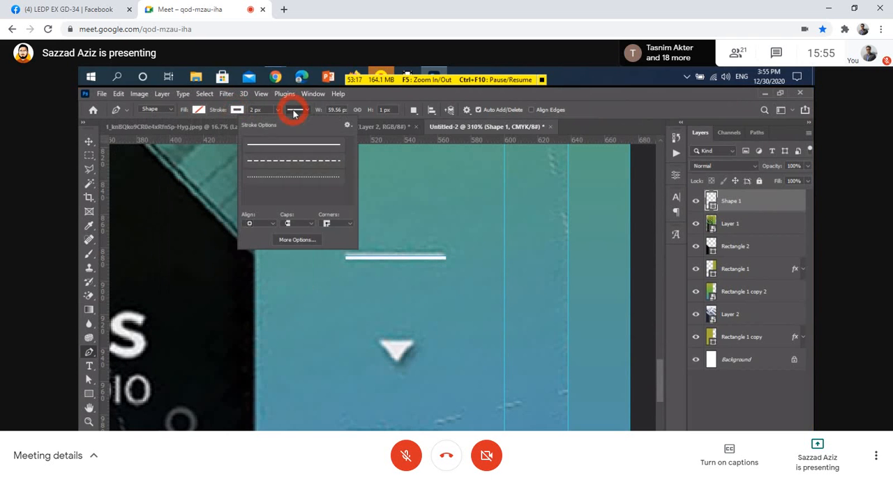
pyautogui.click(252, 225)
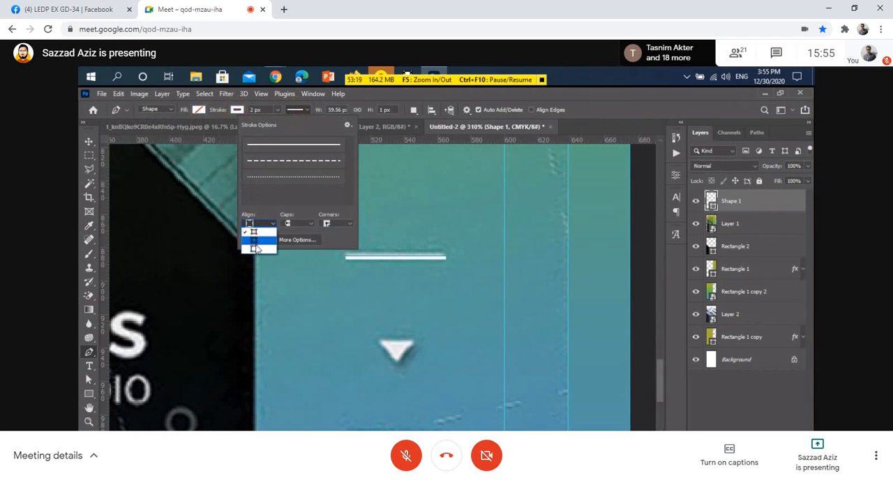
pyautogui.click(256, 248)
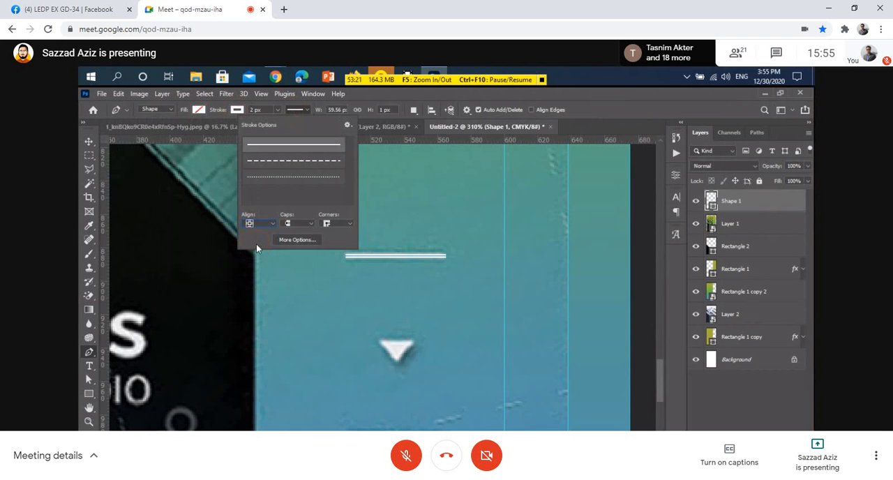
pyautogui.click(291, 223)
pyautogui.click(289, 237)
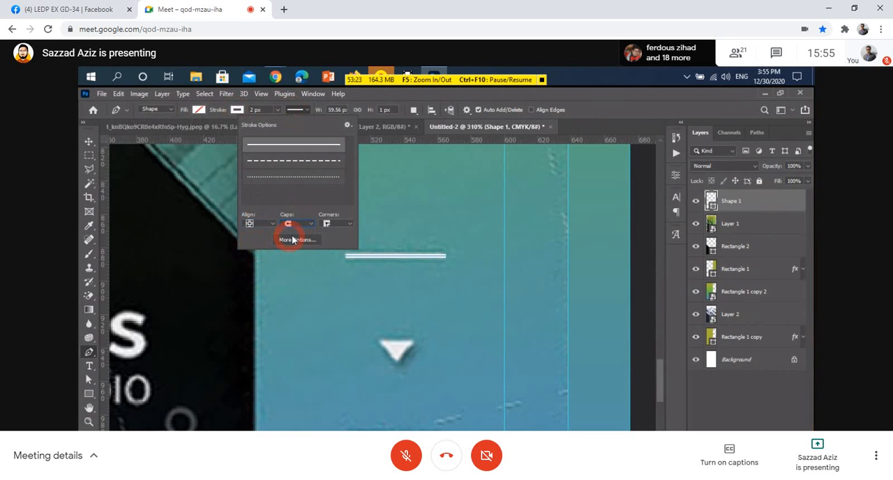
pyautogui.click(326, 225)
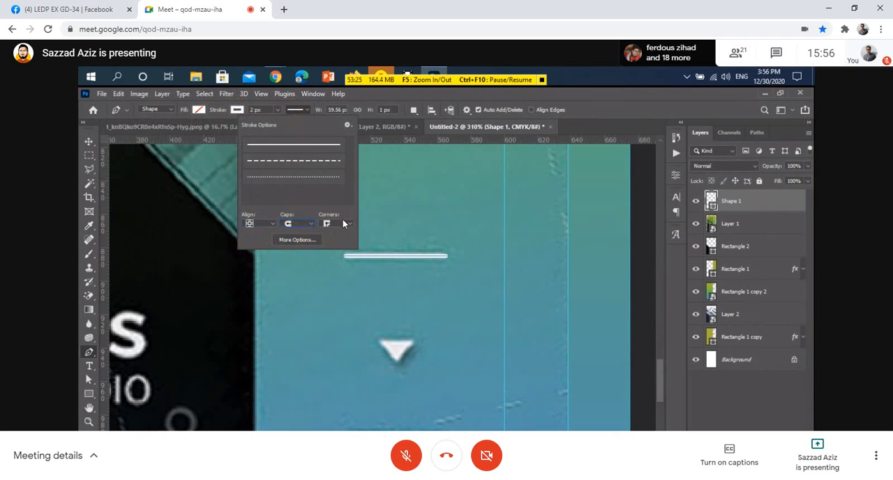
pyautogui.click(344, 223)
pyautogui.click(337, 242)
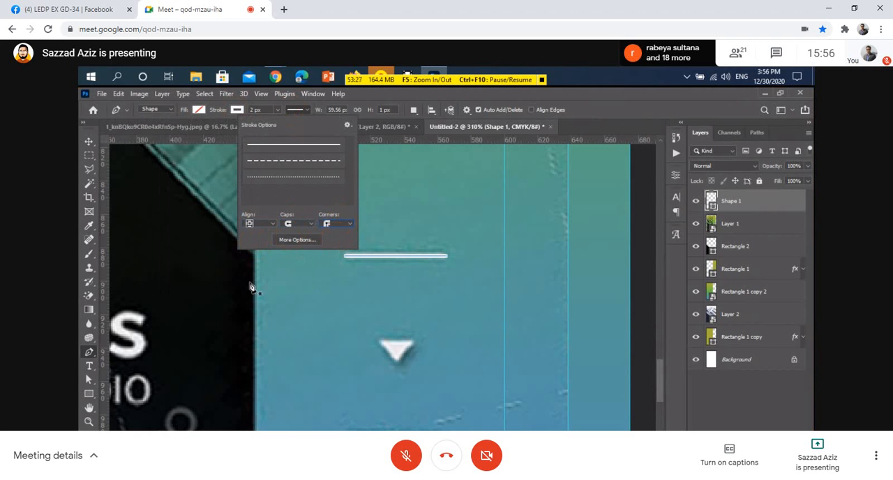
# Duplicate the white line straight down onto the reference line below the small arrow.
pyautogui.click(91, 142)
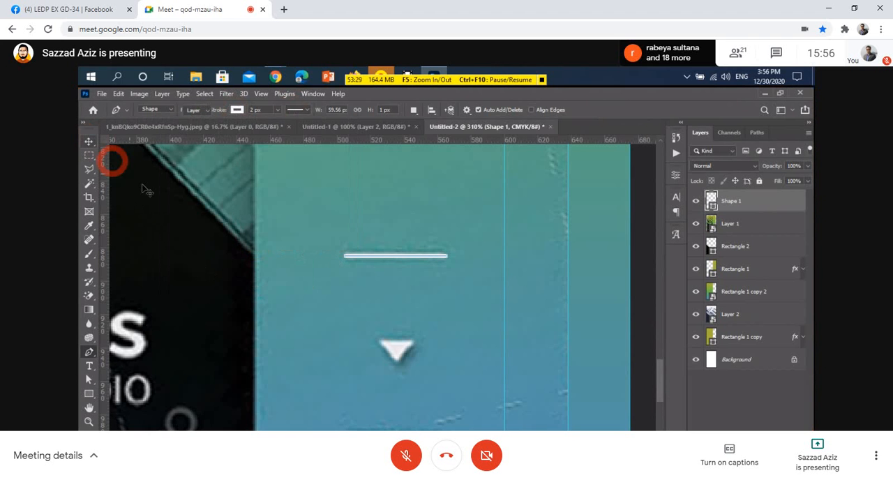
pyautogui.click(313, 272)
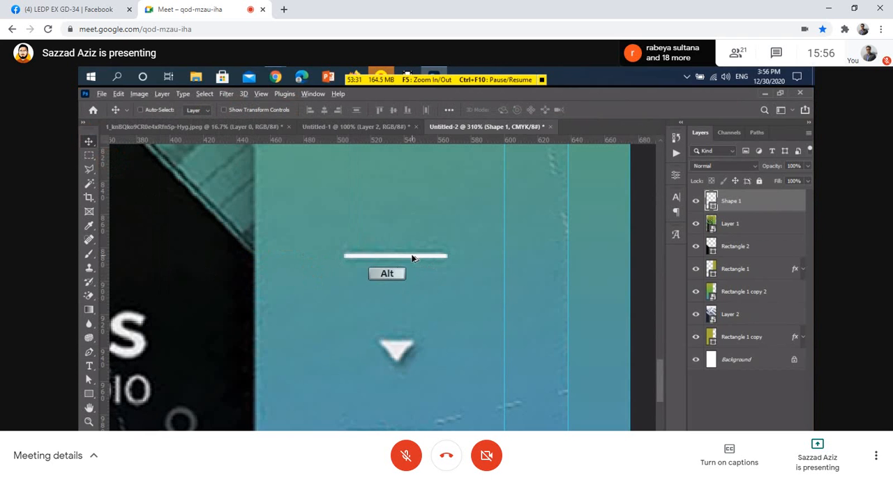
pyautogui.moveTo(418, 264); pyautogui.dragTo(397, 427)
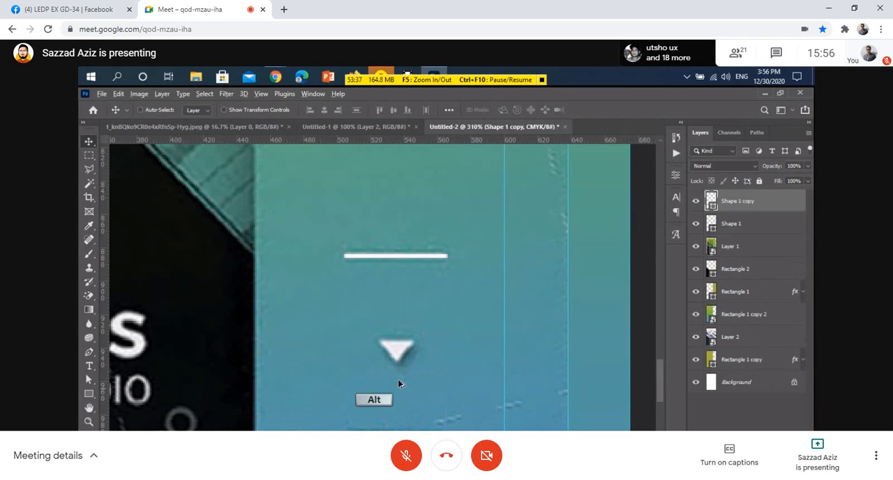
# With the Triangle tool, draw a triangle about 18 × 16 px over the reference arrow between the two lines.
pyautogui.scroll(2, 398, 383)
pyautogui.click(89, 379)
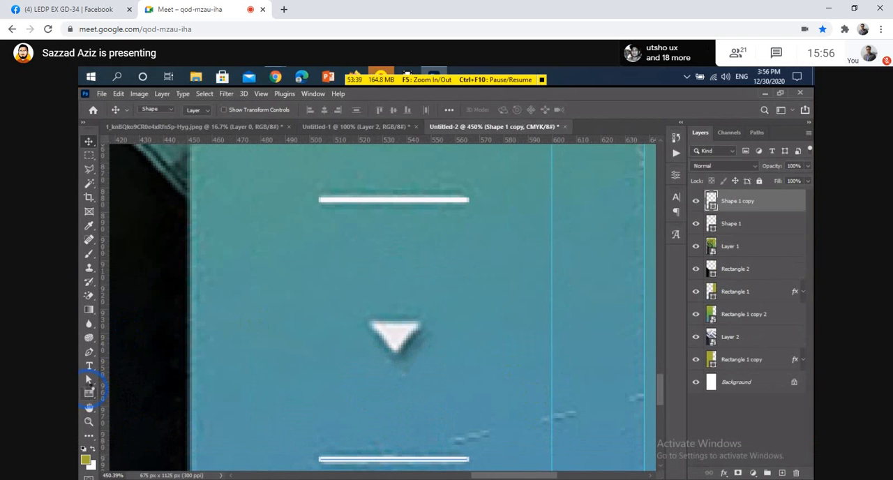
pyautogui.moveTo(88, 392); pyautogui.dragTo(120, 428)
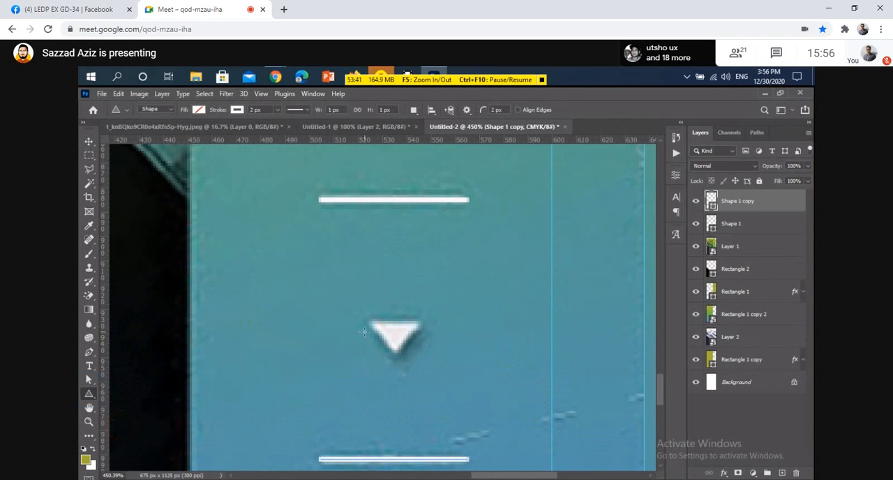
pyautogui.moveTo(373, 323); pyautogui.dragTo(419, 351)
pyautogui.moveTo(431, 392); pyautogui.dragTo(433, 391)
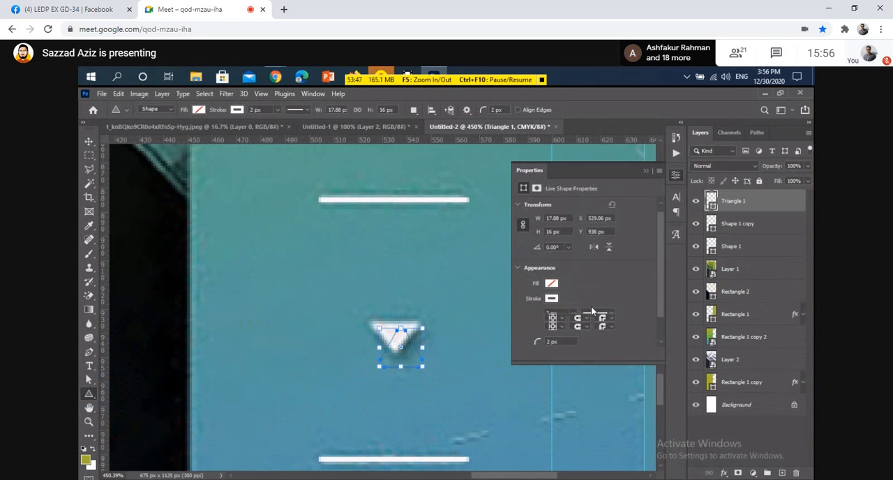
# Set the triangle's corner radius to 1 px.
pyautogui.scroll(-3, 591, 306)
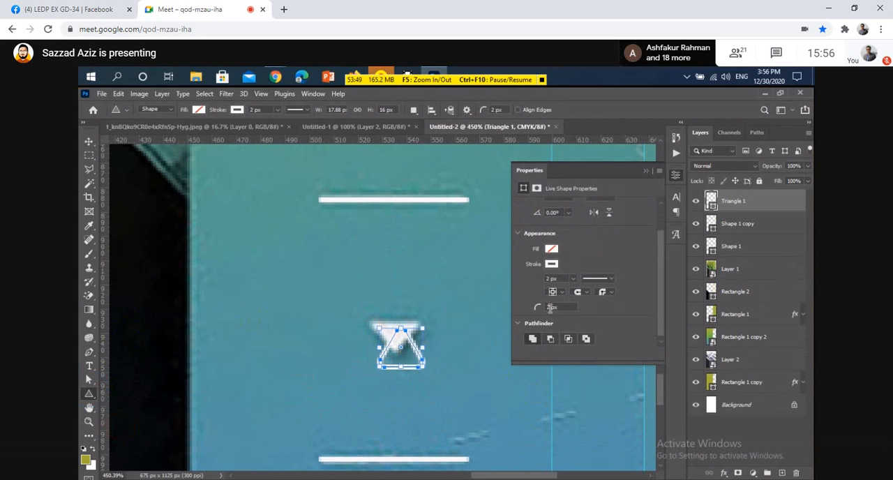
pyautogui.click(551, 307)
pyautogui.write('1')
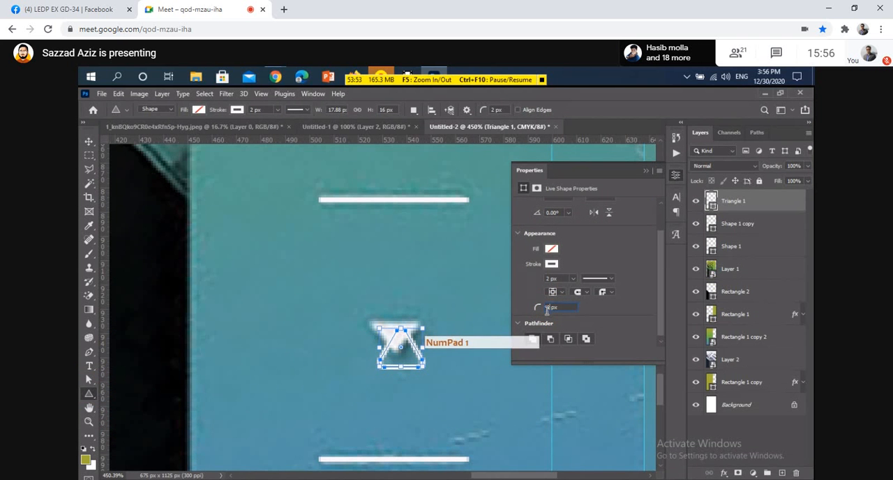
pyautogui.press('Return')
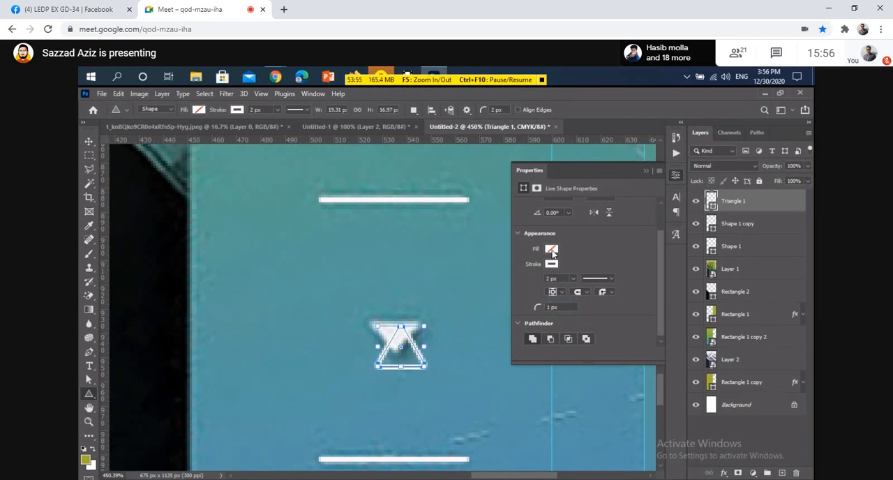
# Fill the triangle with white and remove its stroke.
pyautogui.click(546, 266)
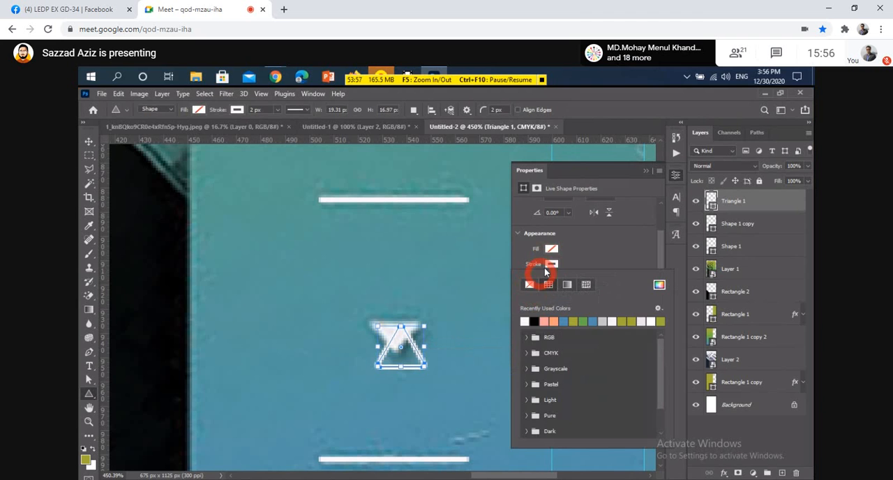
pyautogui.click(551, 250)
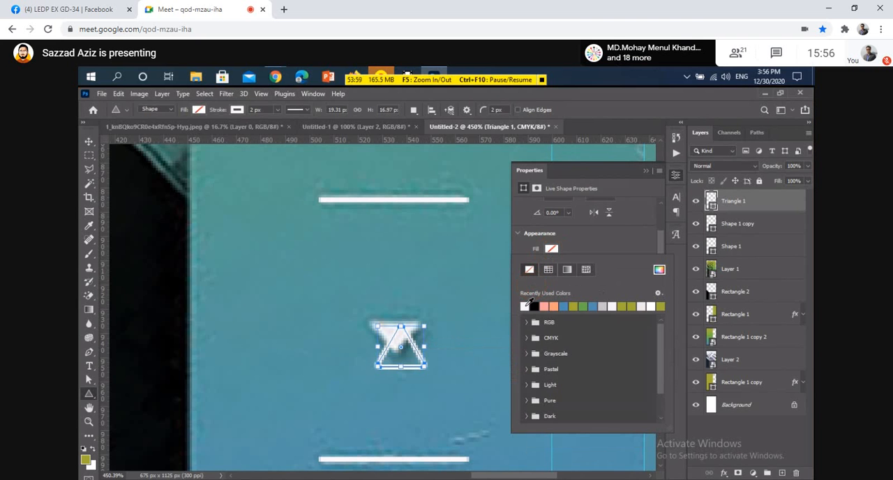
pyautogui.click(525, 307)
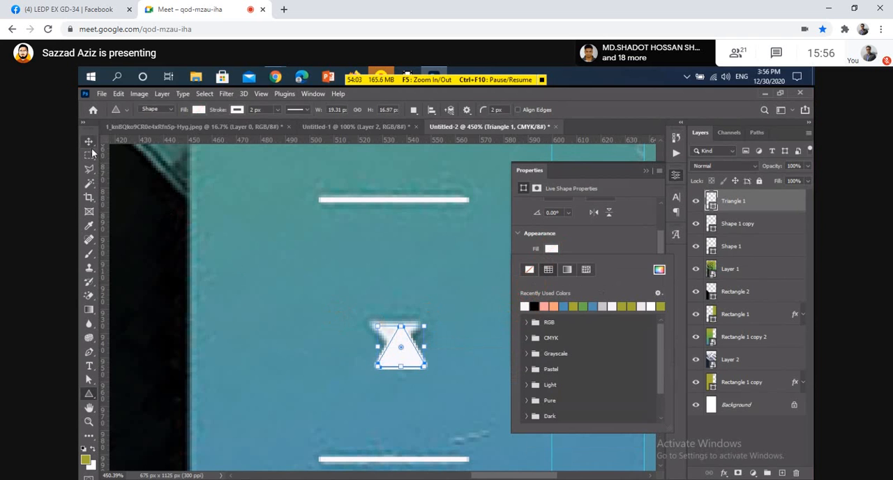
pyautogui.click(551, 249)
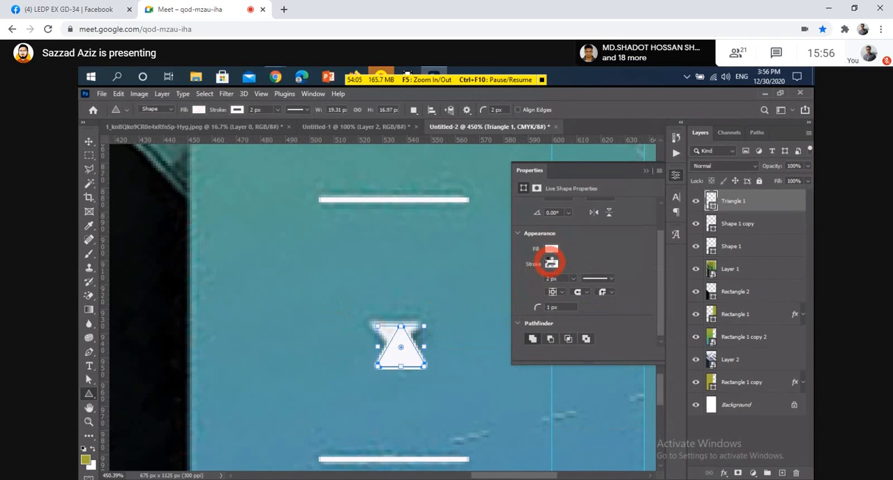
pyautogui.click(549, 253)
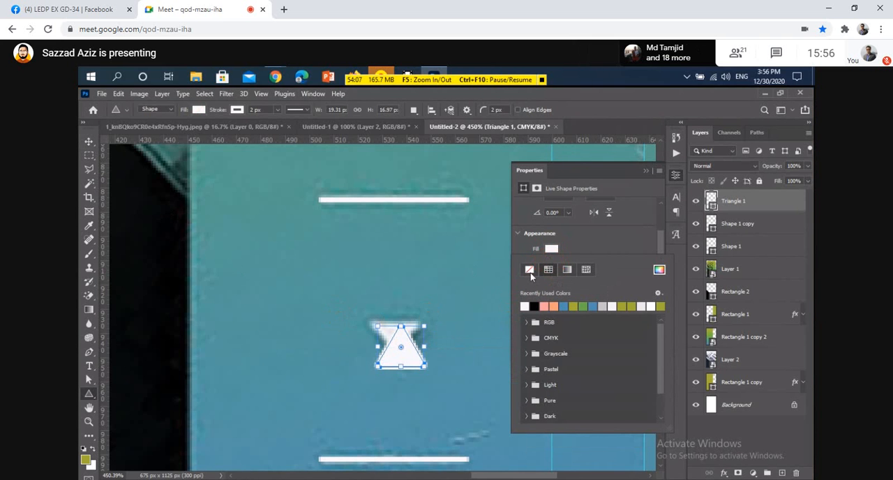
pyautogui.click(577, 249)
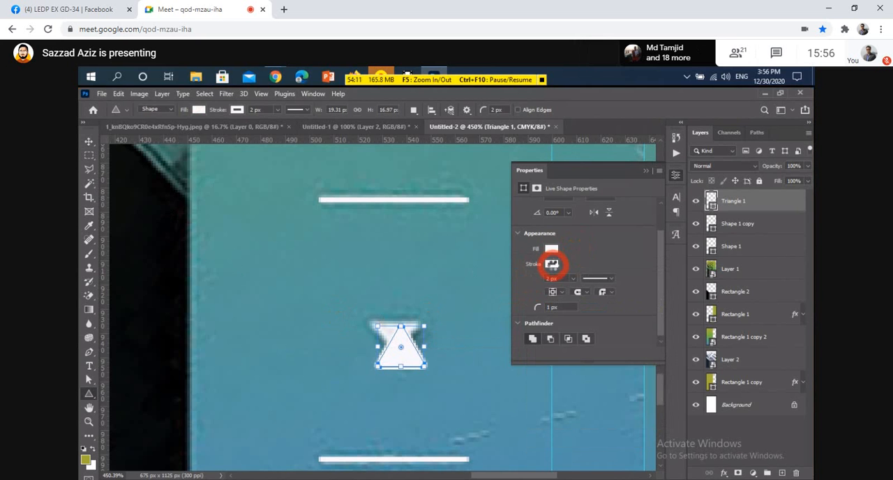
pyautogui.click(551, 264)
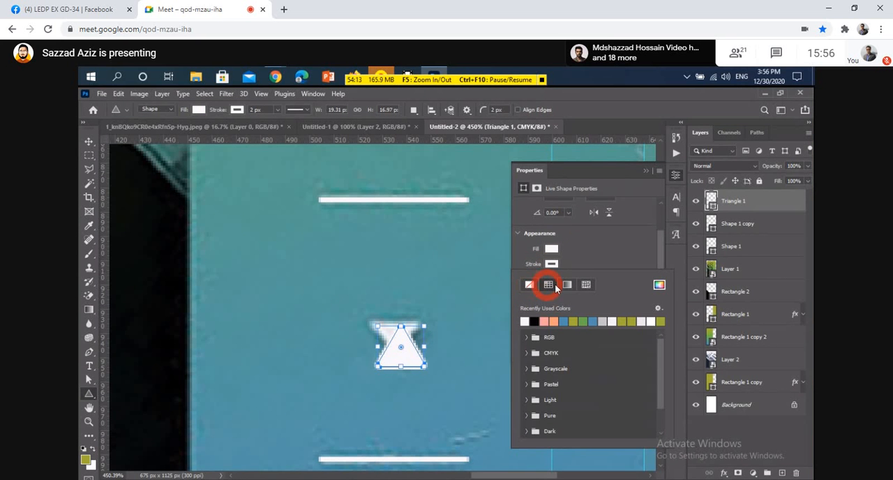
pyautogui.click(528, 284)
pyautogui.click(576, 261)
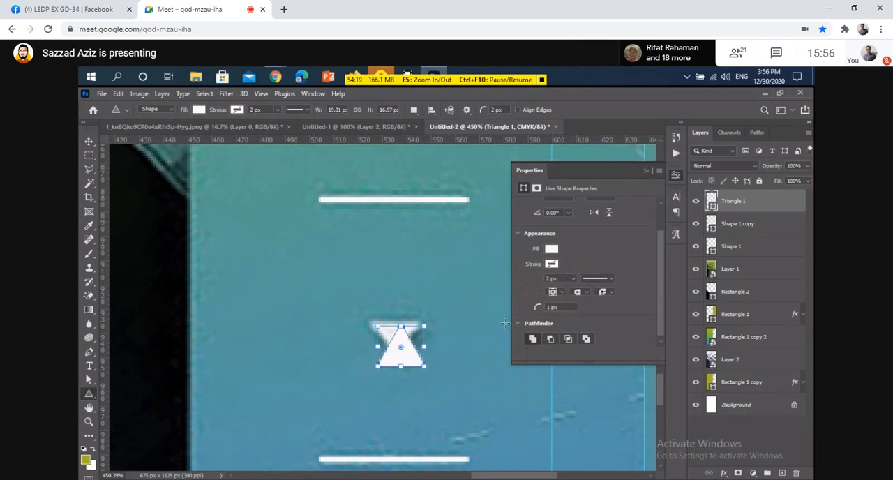
# Rotate the triangle 180° so it points down and move it onto the reference arrow.
pyautogui.moveTo(429, 315); pyautogui.dragTo(382, 364)
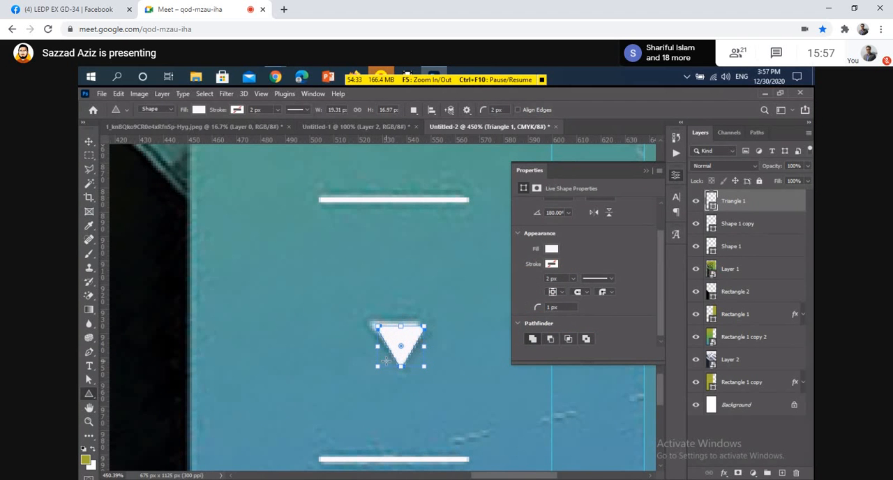
pyautogui.press('v')
pyautogui.moveTo(401, 349); pyautogui.dragTo(394, 345)
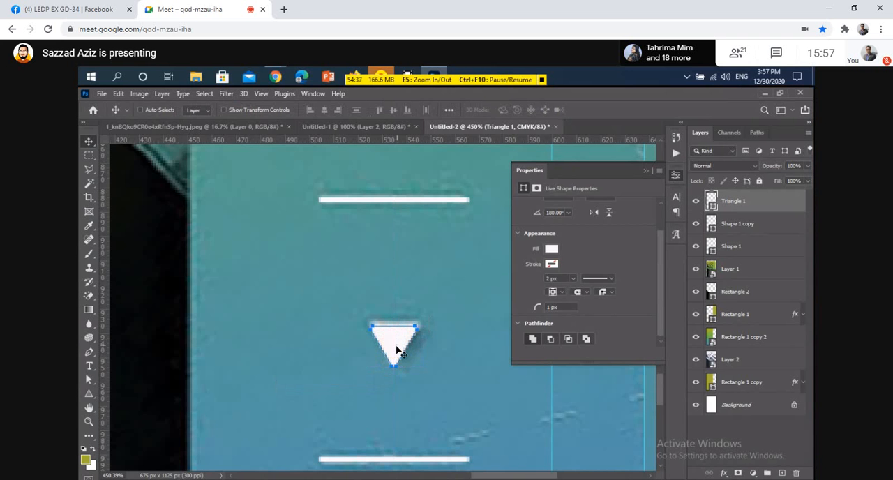
pyautogui.press('Up')
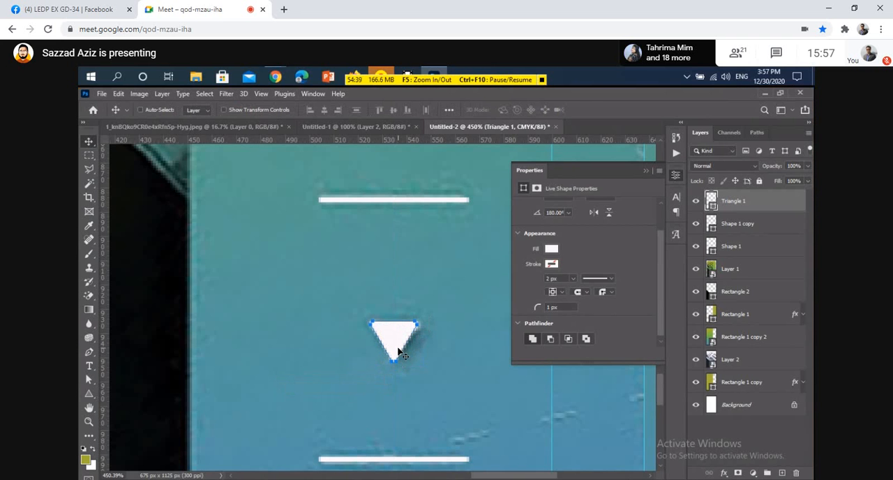
# Scale the triangle to about 109% width and 76% height to match the reference arrow.
pyautogui.hotkey('ctrl', 't')
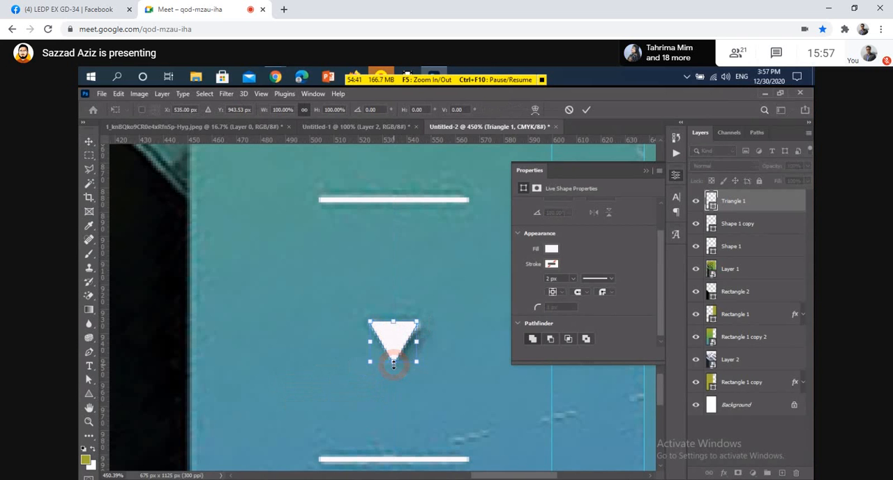
pyautogui.moveTo(394, 361); pyautogui.dragTo(395, 351)
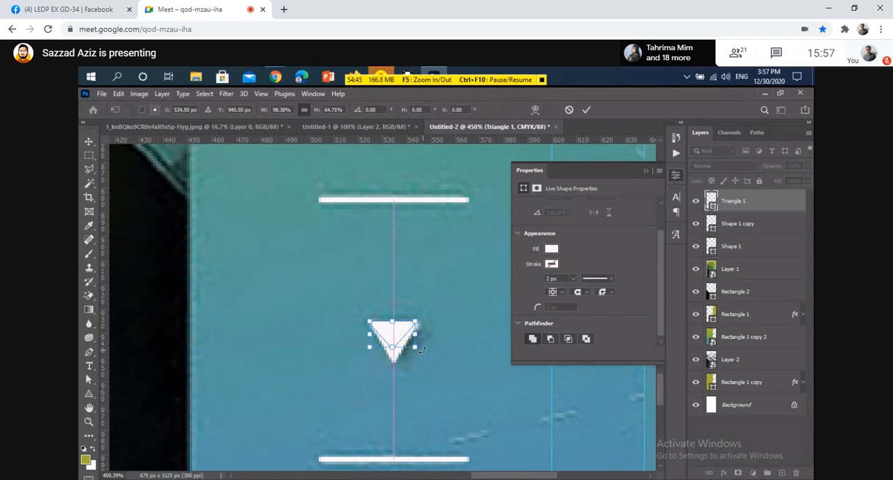
pyautogui.scroll(3, 399, 351)
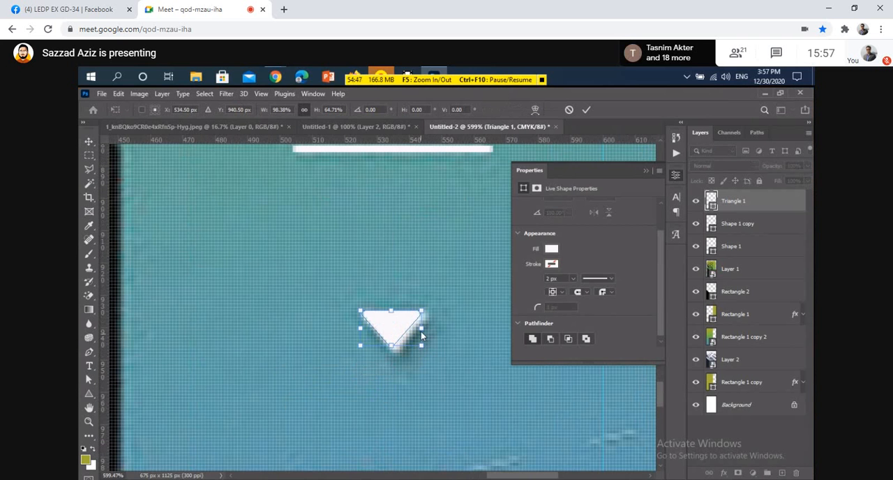
pyautogui.click(421, 328)
pyautogui.moveTo(421, 328); pyautogui.dragTo(393, 354)
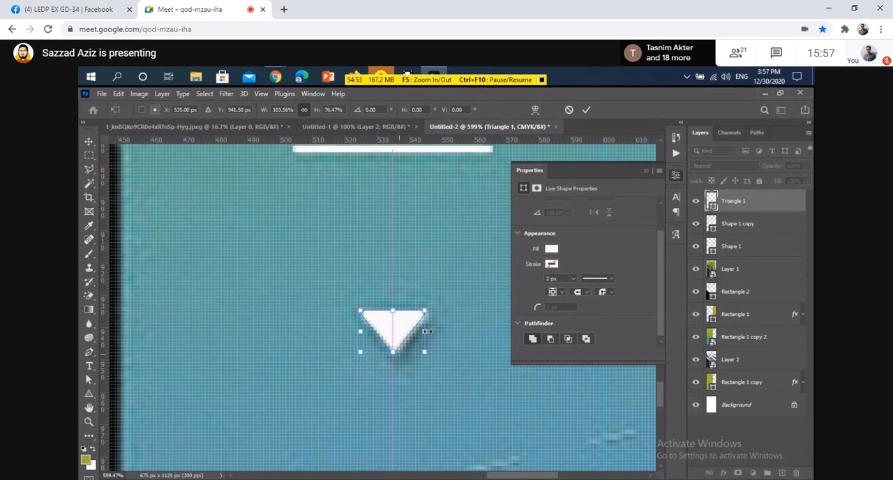
pyautogui.moveTo(426, 330); pyautogui.dragTo(438, 330)
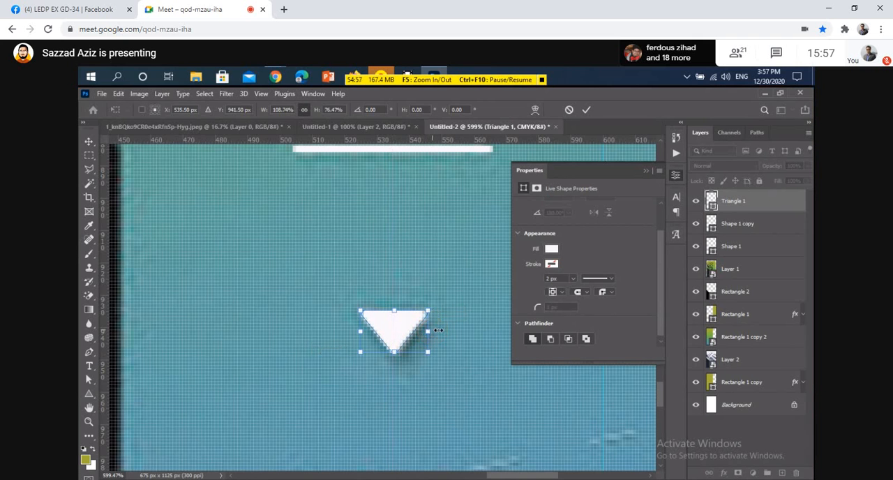
pyautogui.click(586, 110)
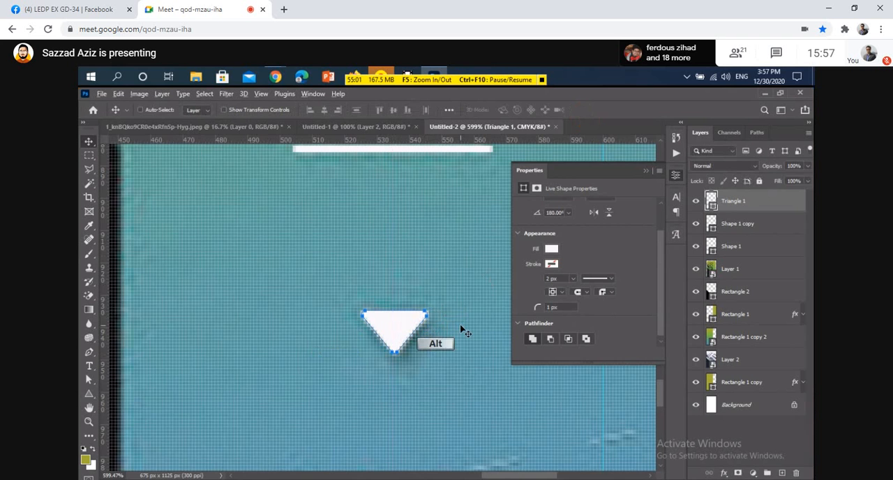
# Add a Drop Shadow effect to the triangle's layer.
pyautogui.scroll(-1, 462, 330)
pyautogui.scroll(-1, 460, 329)
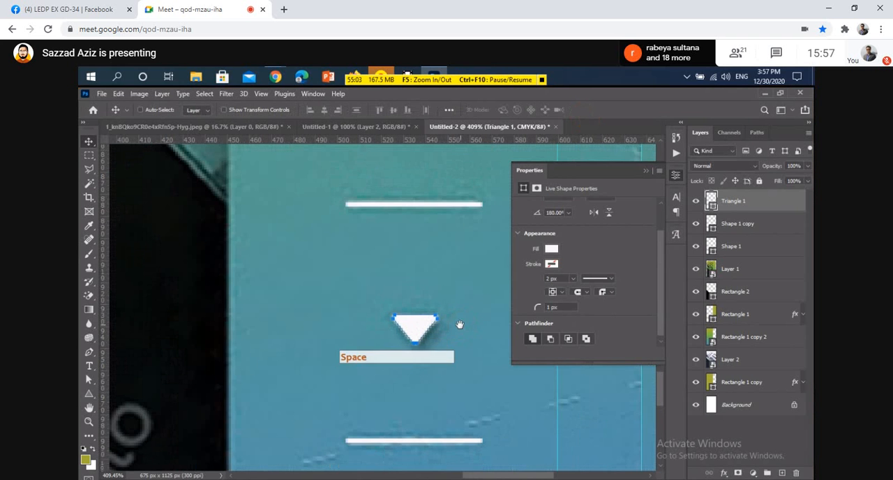
pyautogui.moveTo(458, 326); pyautogui.dragTo(375, 330)
pyautogui.scroll(-1, 323, 352)
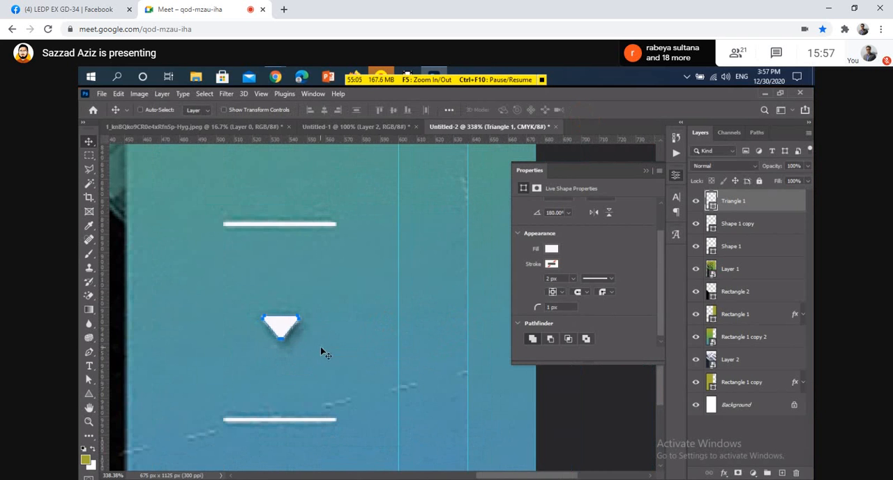
pyautogui.press('ctrl')
pyautogui.keyDown('ctrl'); pyautogui.click(328, 353); pyautogui.keyUp('ctrl')
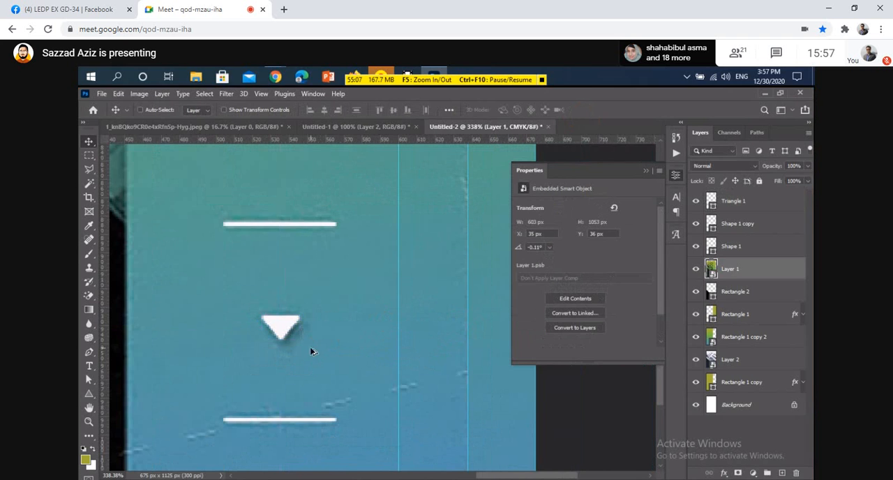
pyautogui.scroll(2, 286, 326)
pyautogui.keyDown('ctrl'); pyautogui.click(288, 325); pyautogui.keyUp('ctrl')
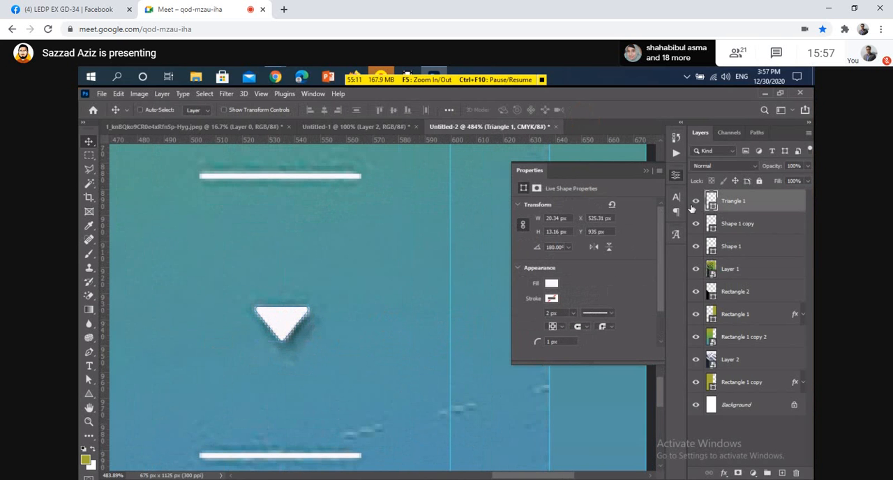
pyautogui.click(646, 170)
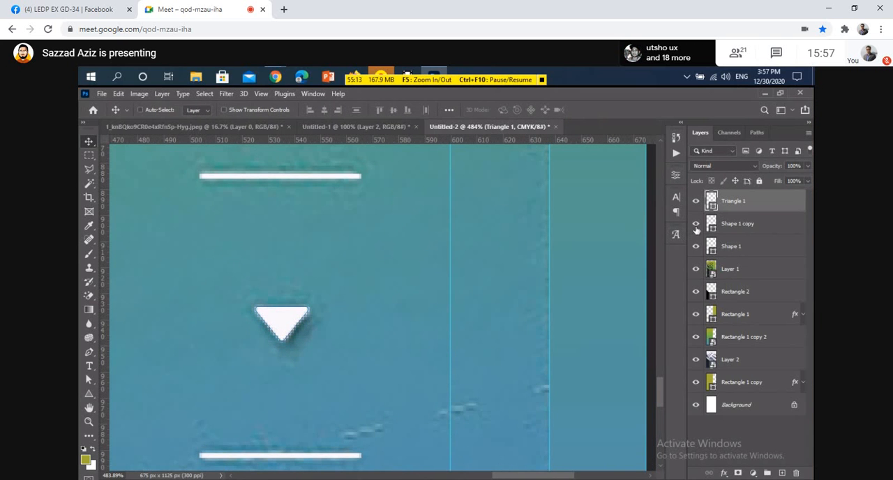
pyautogui.click(757, 207)
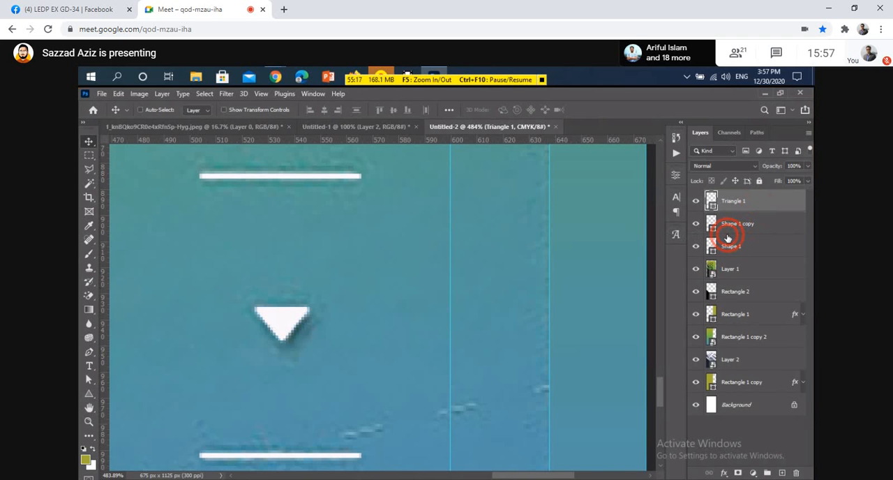
pyautogui.click(400, 404)
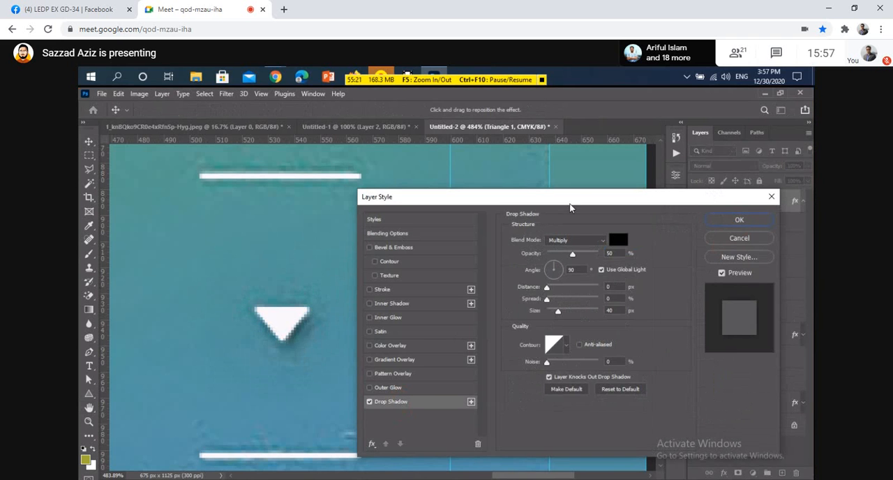
pyautogui.moveTo(561, 197); pyautogui.dragTo(593, 188)
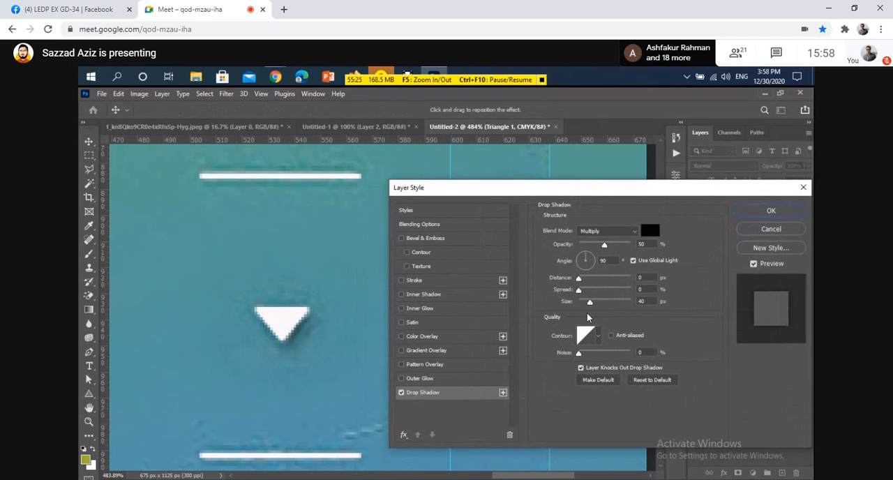
# Set the triangle's drop shadow to 3 px distance, 6 px size and a 110° angle, keeping Multiply blending, and apply it.
pyautogui.moveTo(592, 307)
pyautogui.mouseDown()
pyautogui.moveTo(579, 305)
pyautogui.moveTo(580, 279)
pyautogui.moveTo(593, 280)
pyautogui.moveTo(582, 286)
pyautogui.mouseUp()
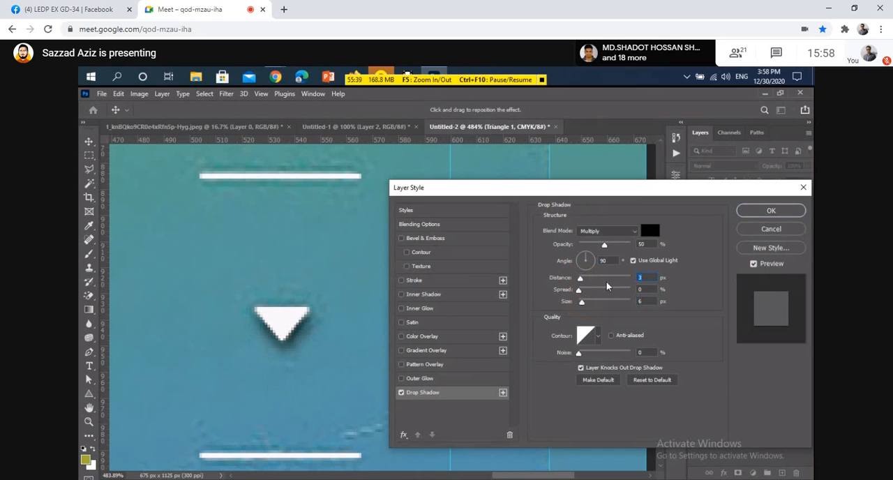
pyautogui.click(582, 258)
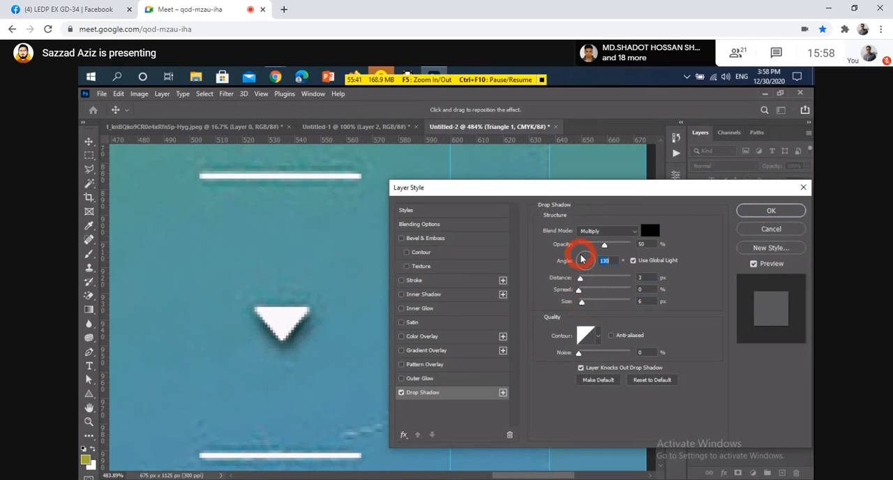
pyautogui.moveTo(582, 259); pyautogui.dragTo(584, 255)
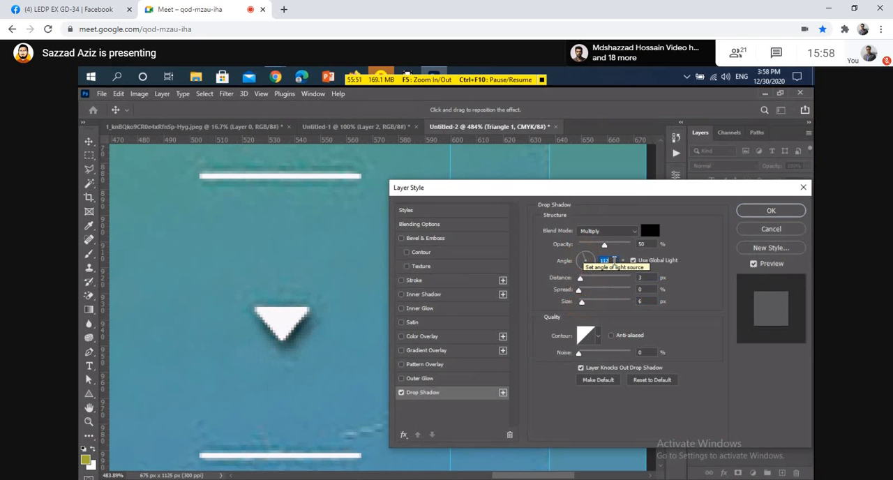
pyautogui.press('Down')
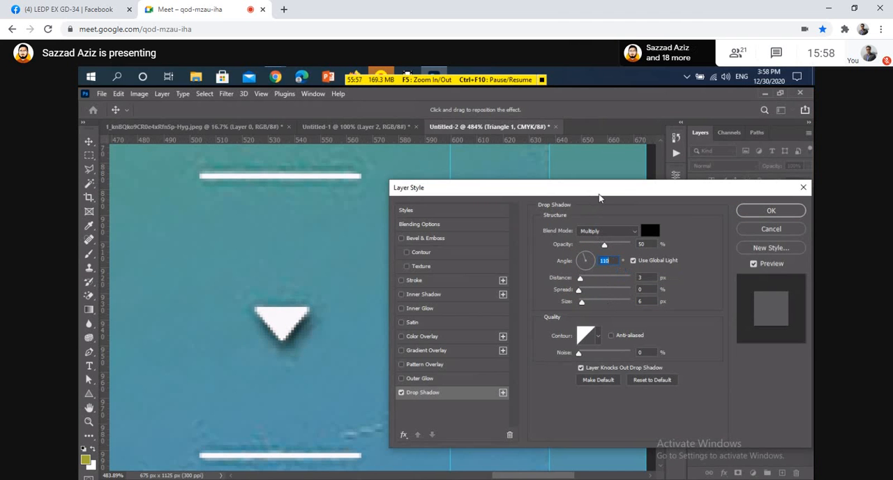
pyautogui.click(607, 232)
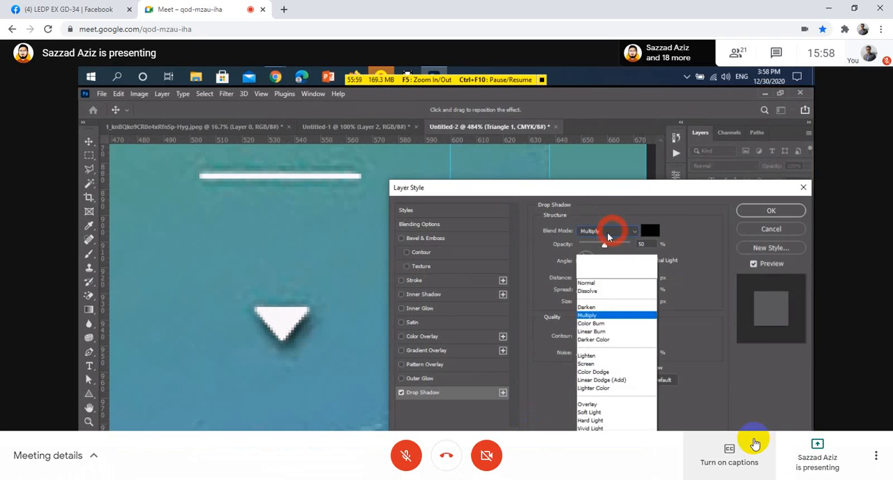
pyautogui.click(599, 189)
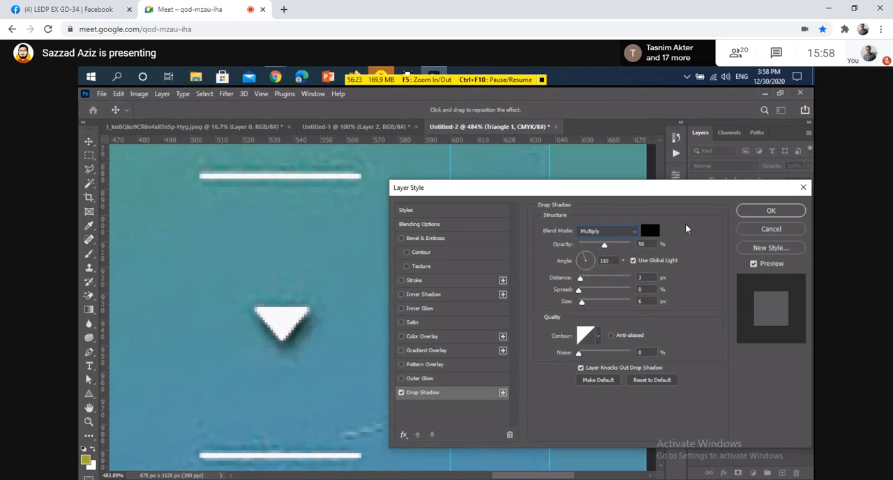
pyautogui.moveTo(678, 193); pyautogui.dragTo(643, 201)
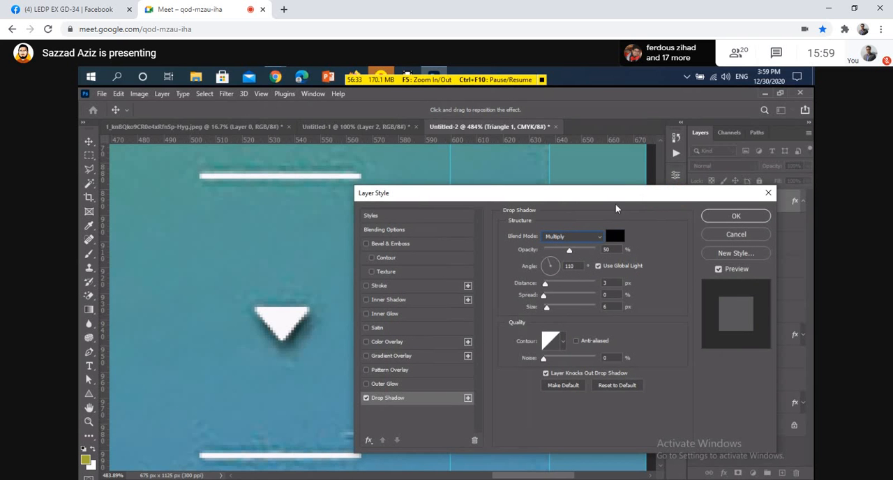
pyautogui.click(719, 213)
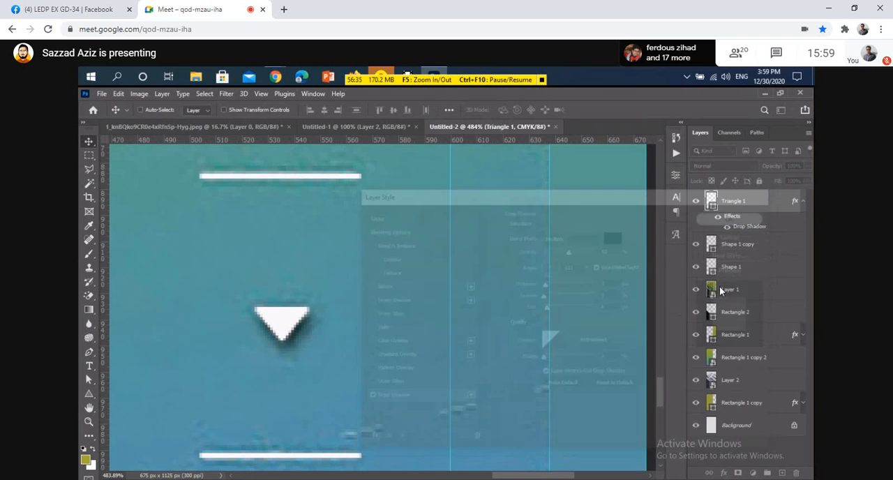
# Hide the reference image layer and change the triangle's drop shadow to a 139° angle and 4 px distance.
pyautogui.click(698, 293)
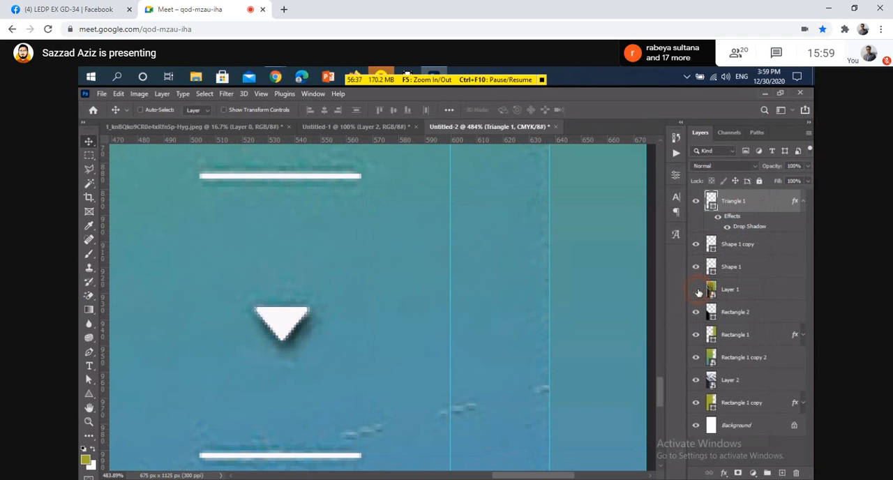
pyautogui.click(751, 227)
pyautogui.moveTo(753, 229); pyautogui.dragTo(536, 277)
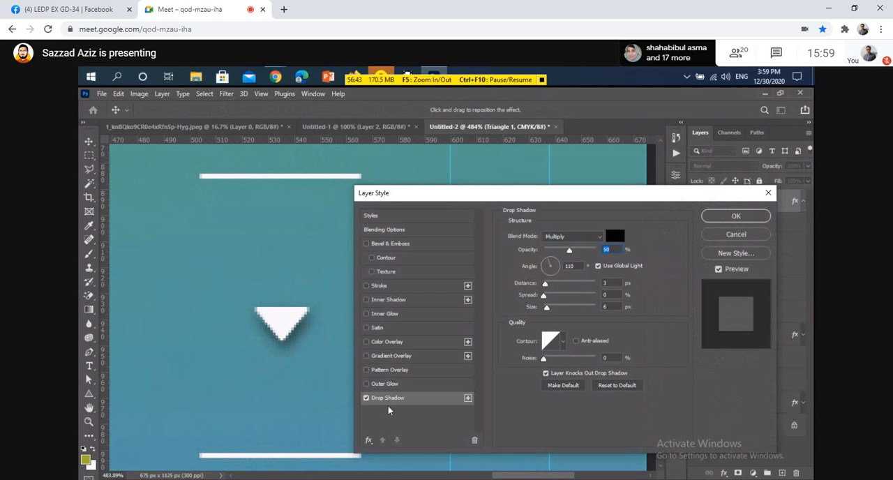
pyautogui.click(554, 262)
pyautogui.click(542, 263)
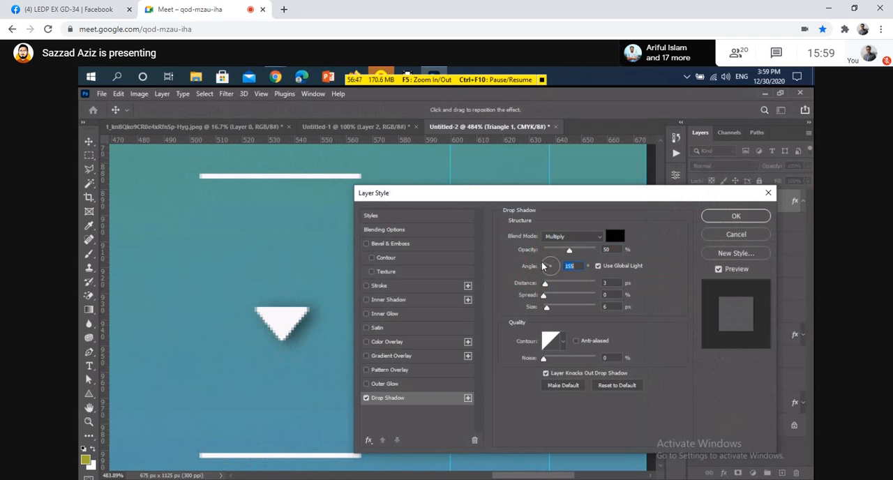
pyautogui.click(543, 265)
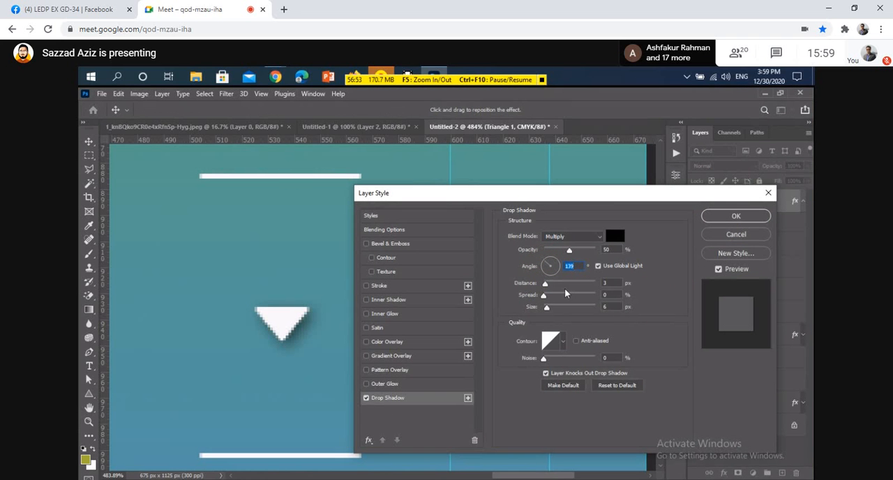
pyautogui.moveTo(610, 282); pyautogui.dragTo(599, 281)
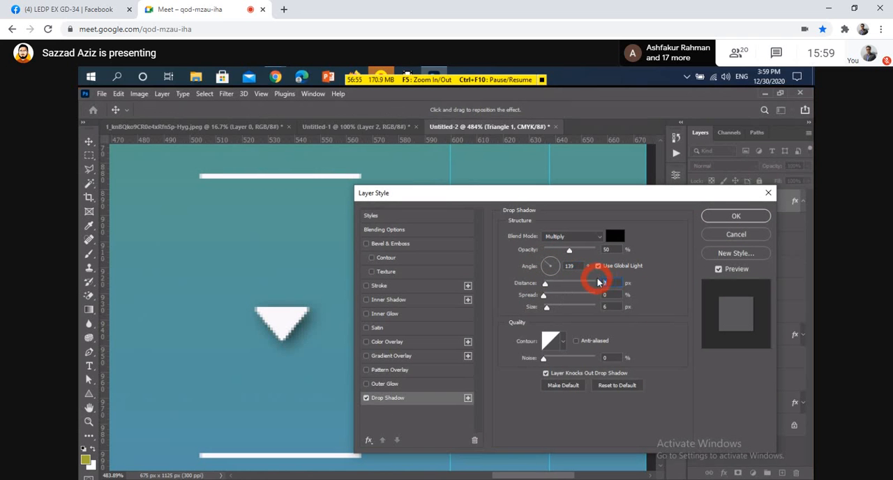
pyautogui.press('Up')
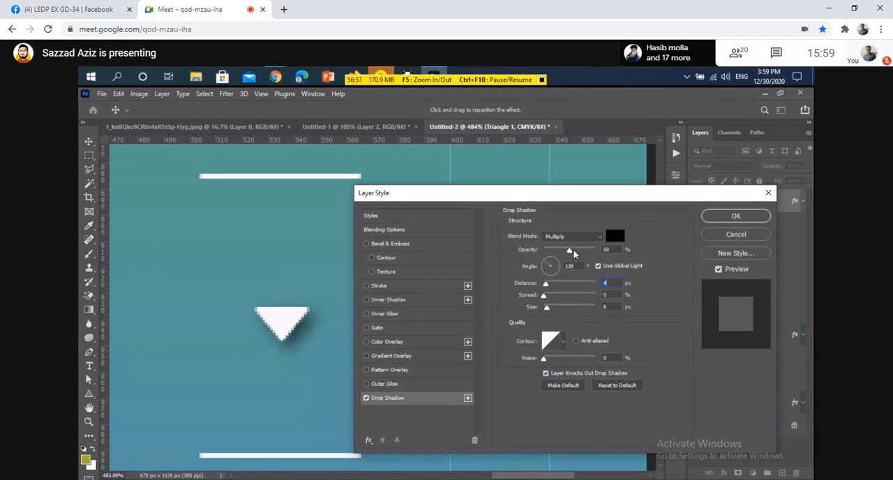
pyautogui.click(722, 217)
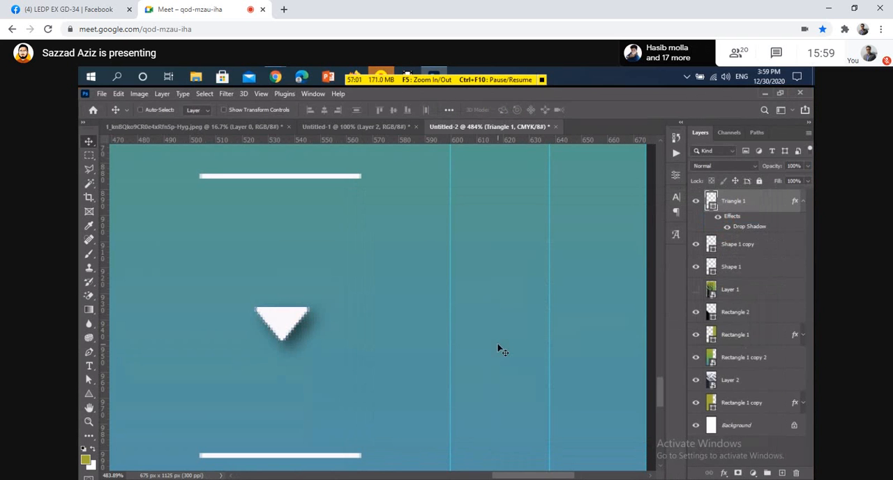
# Show the reference image layer again and make it the active layer.
pyautogui.press('ctrl+KP_1')
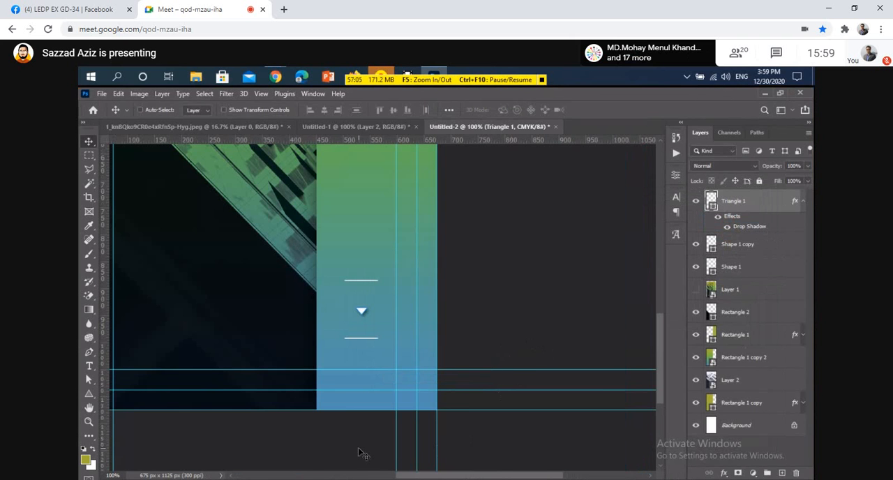
pyautogui.scroll(-3, 363, 453)
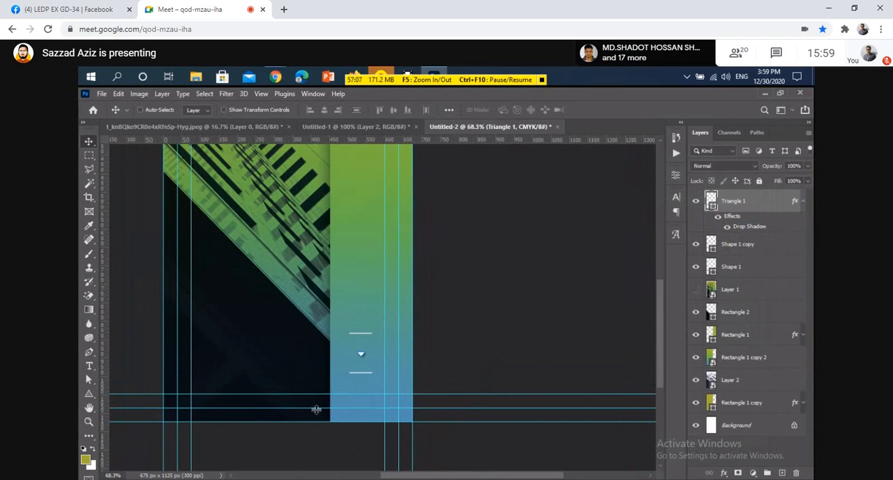
pyautogui.press('space')
pyautogui.moveTo(240, 359); pyautogui.dragTo(389, 359)
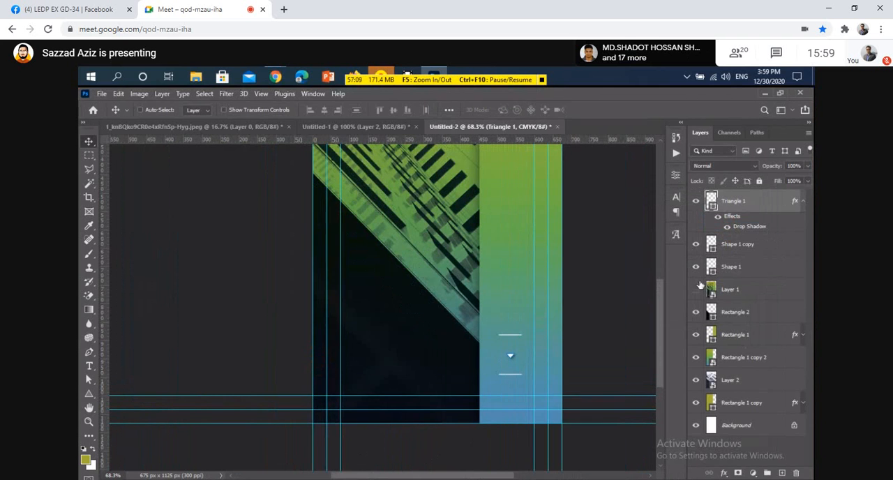
pyautogui.click(696, 288)
pyautogui.scroll(2, 408, 368)
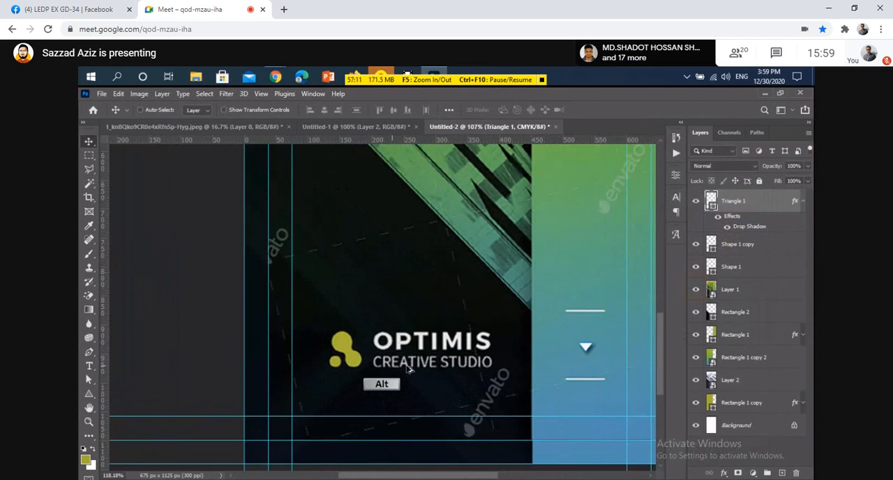
pyautogui.scroll(2, 408, 368)
pyautogui.press('space')
pyautogui.moveTo(418, 370); pyautogui.dragTo(391, 360)
pyautogui.press('ctrl')
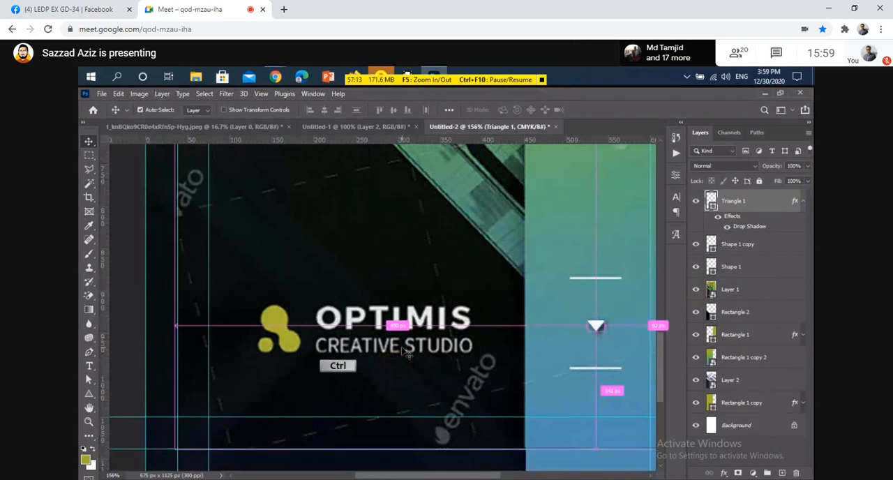
pyautogui.keyDown('ctrl'); pyautogui.click(402, 351); pyautogui.keyUp('ctrl')
# Draw an olive-green circle about 31 px across over the largest circle of the reference logo with the Ellipse tool.
pyautogui.scroll(3, 302, 362)
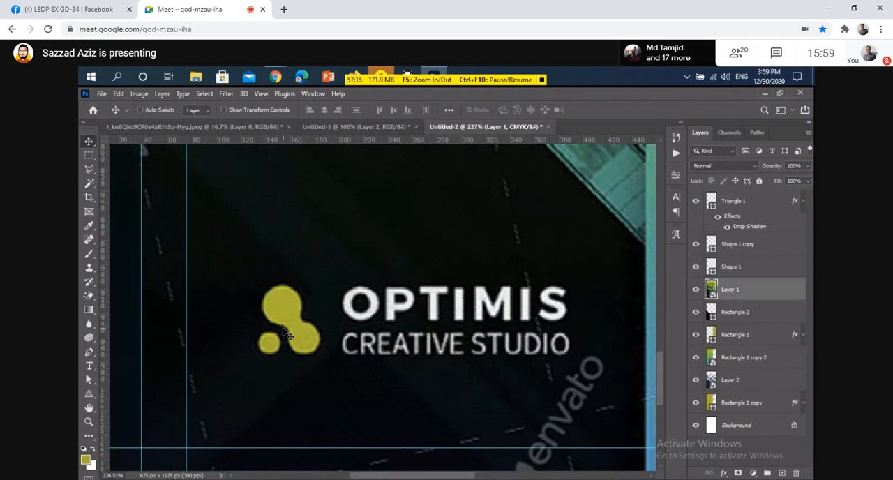
pyautogui.press('space')
pyautogui.moveTo(303, 343); pyautogui.dragTo(275, 336)
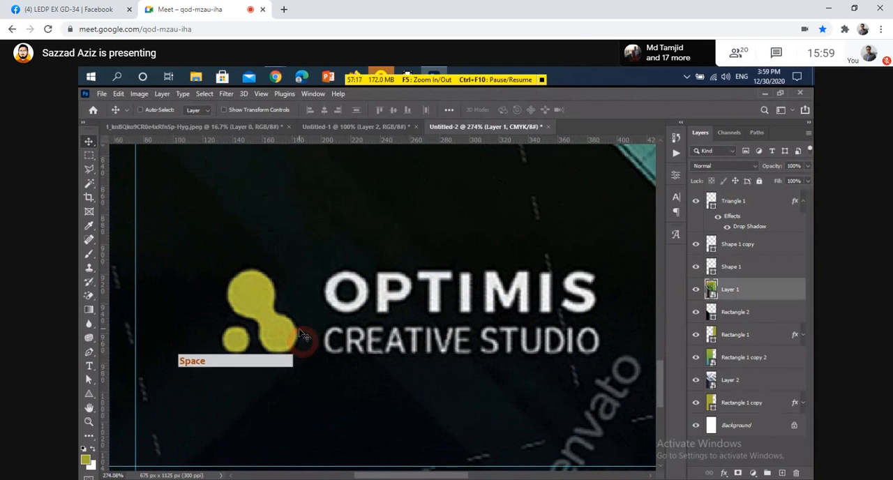
pyautogui.click(90, 394)
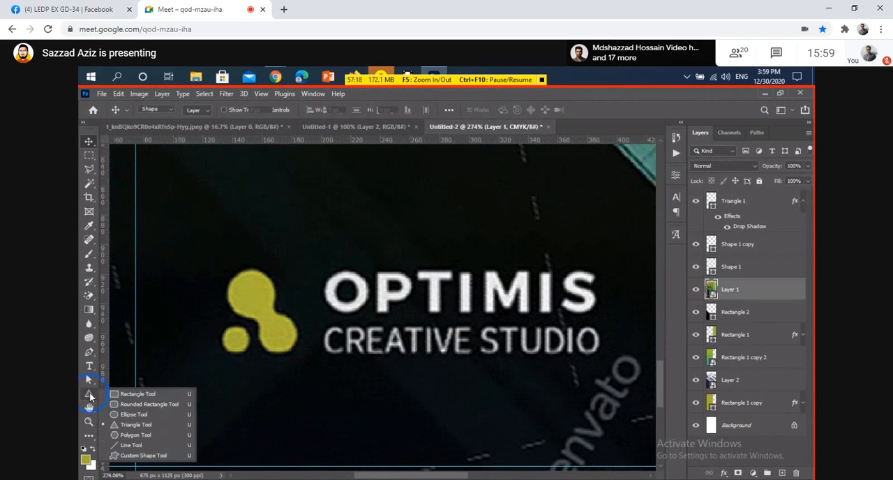
pyautogui.click(133, 414)
pyautogui.scroll(2, 230, 345)
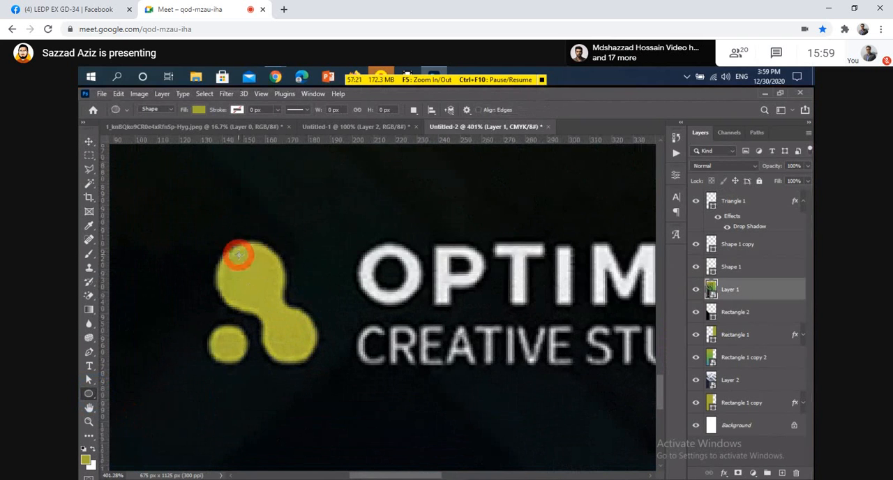
pyautogui.moveTo(238, 255); pyautogui.dragTo(284, 315)
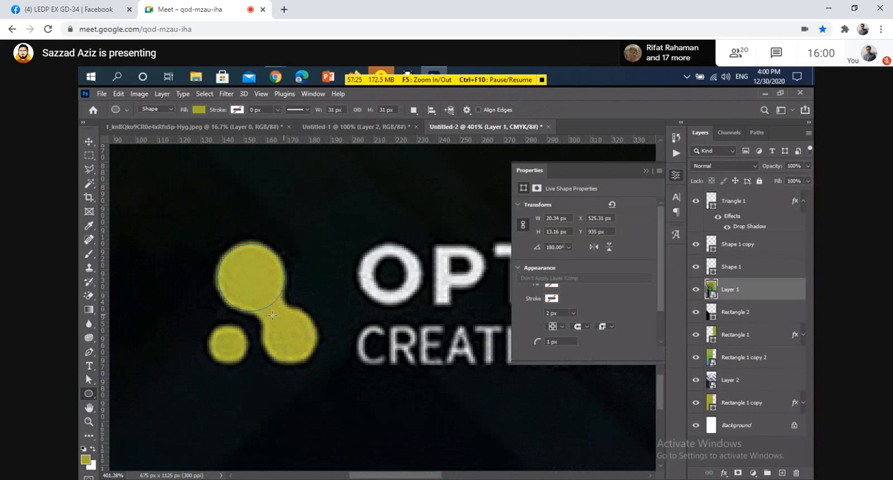
pyautogui.click(646, 171)
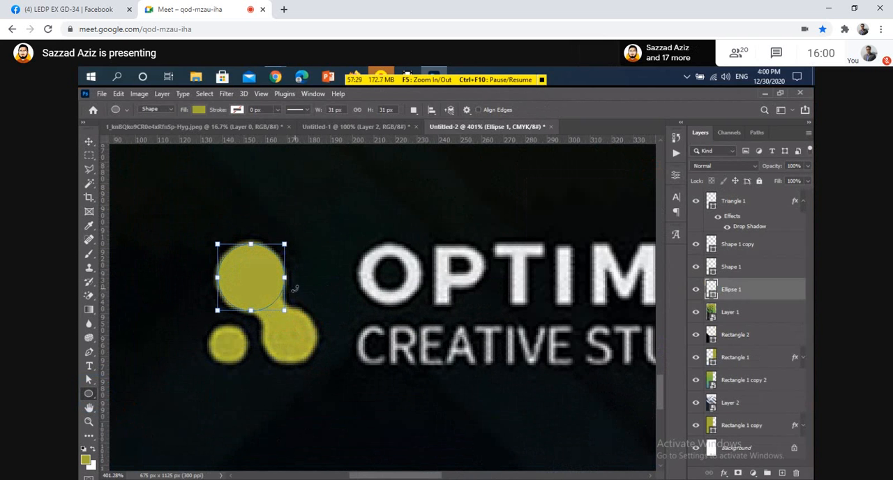
# Duplicate the circle, scale the copy to about 72%, and place it over the logo's second-largest circle.
pyautogui.press('v')
pyautogui.moveTo(253, 282); pyautogui.dragTo(307, 355)
pyautogui.hotkey('ctrl', 't')
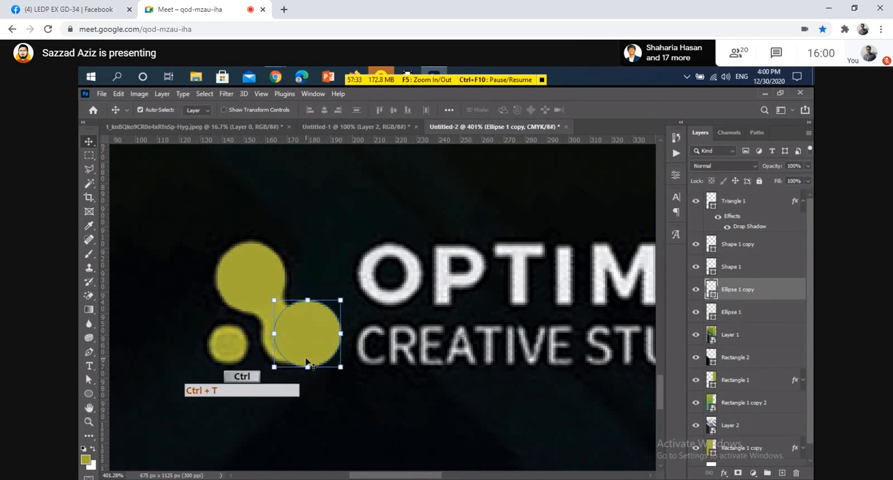
pyautogui.moveTo(307, 300); pyautogui.dragTo(309, 320)
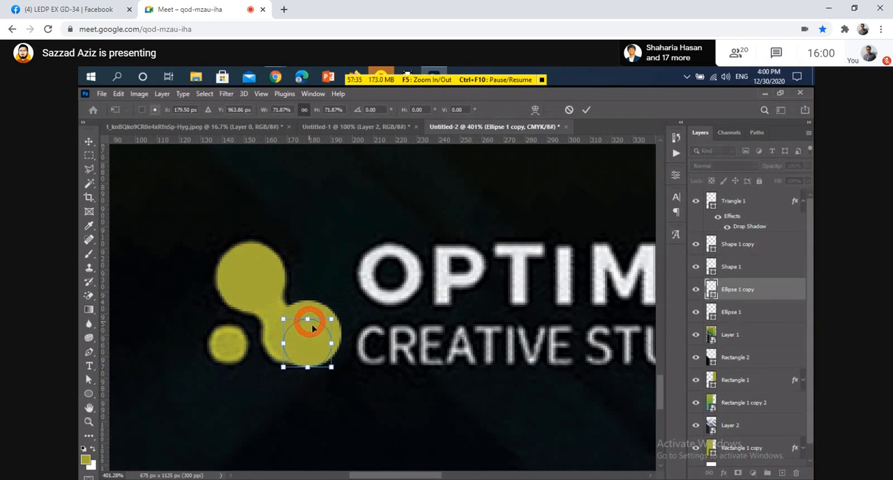
pyautogui.moveTo(312, 350); pyautogui.dragTo(295, 342)
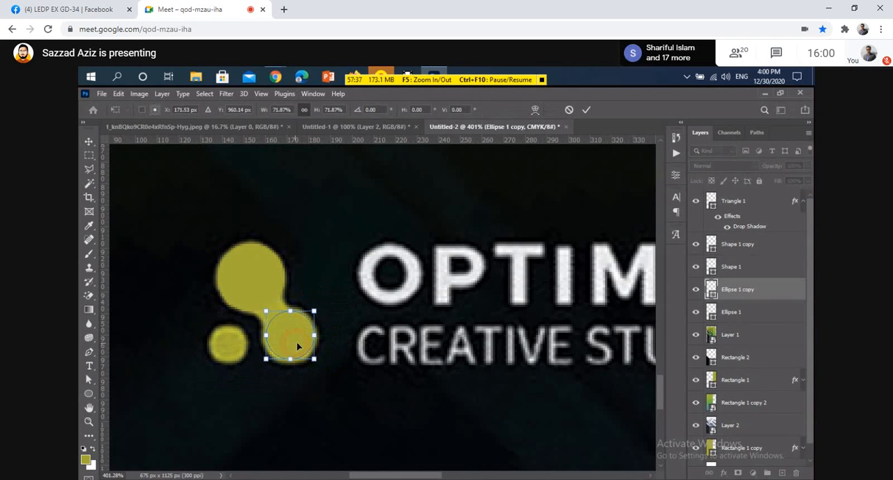
pyautogui.scroll(1, 298, 345)
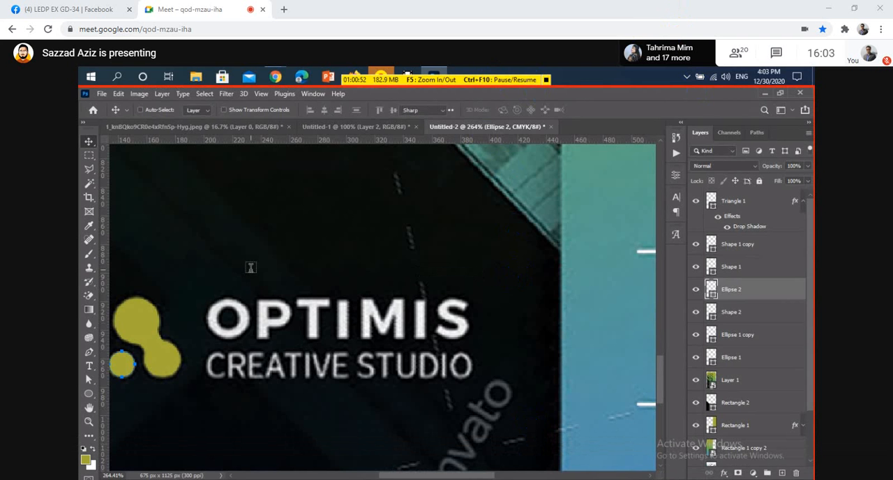
# Add the text OPTIMIS on a new text layer just above the reference logo's wording.
pyautogui.press('t')
pyautogui.click(233, 261)
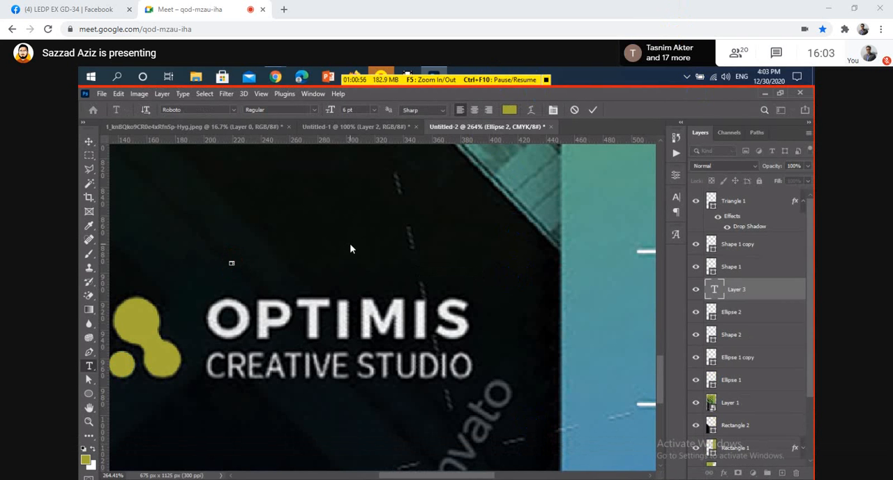
pyautogui.write('Optimu')
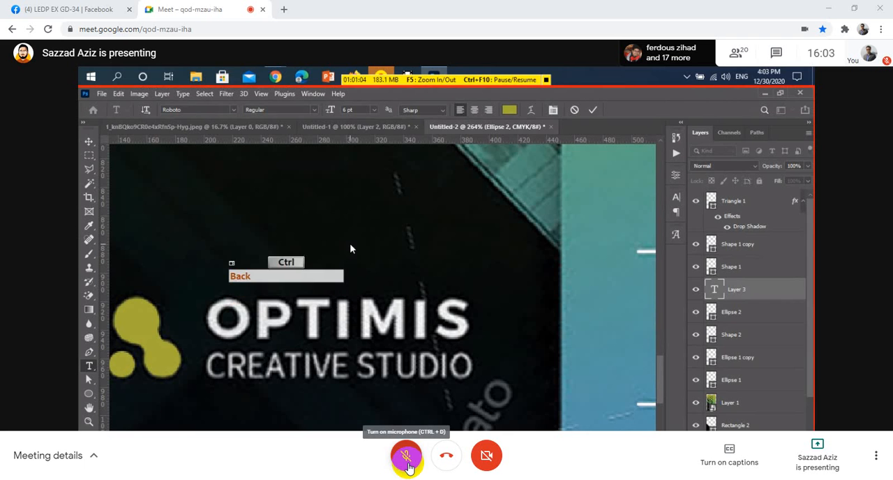
pyautogui.click(407, 460)
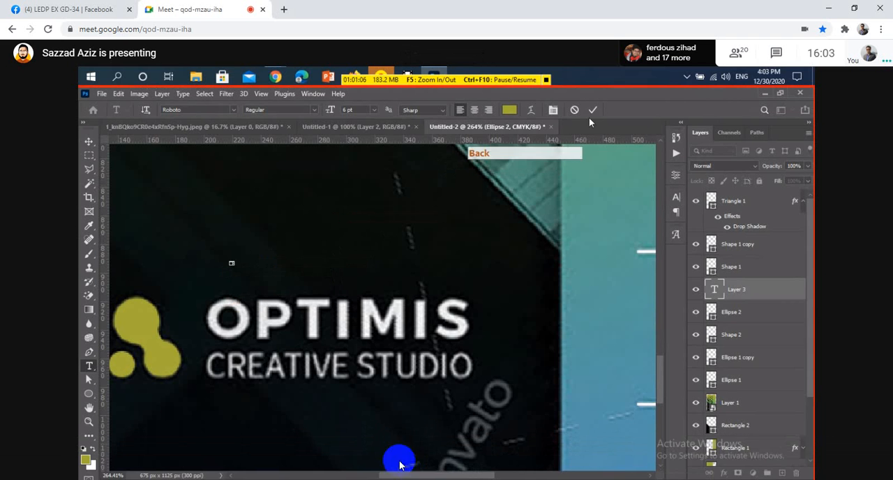
pyautogui.click(407, 461)
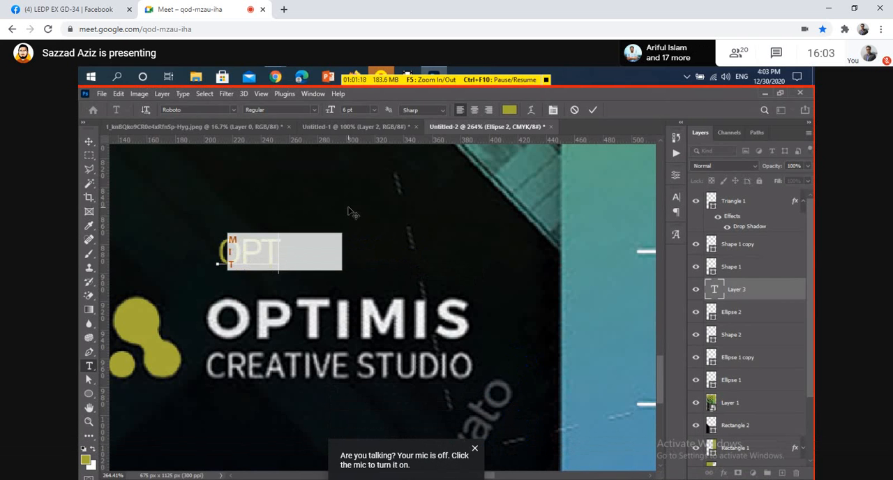
pyautogui.moveTo(349, 466)
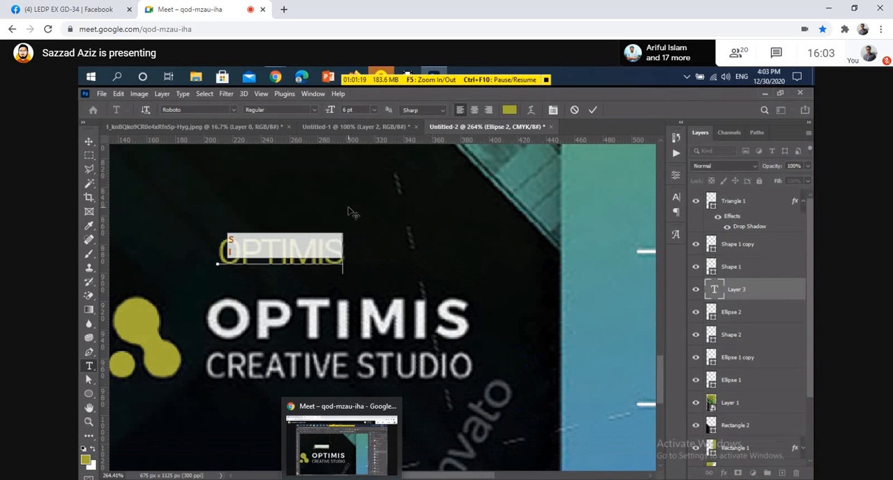
pyautogui.click(348, 462)
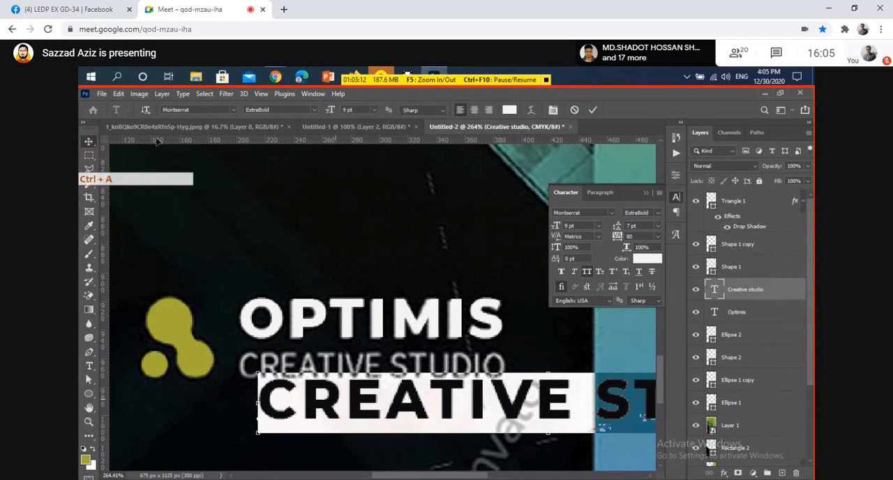
# Set the font of the CREATIVE STUDIO text to Roboto Regular.
pyautogui.click(195, 110)
pyautogui.write('r')
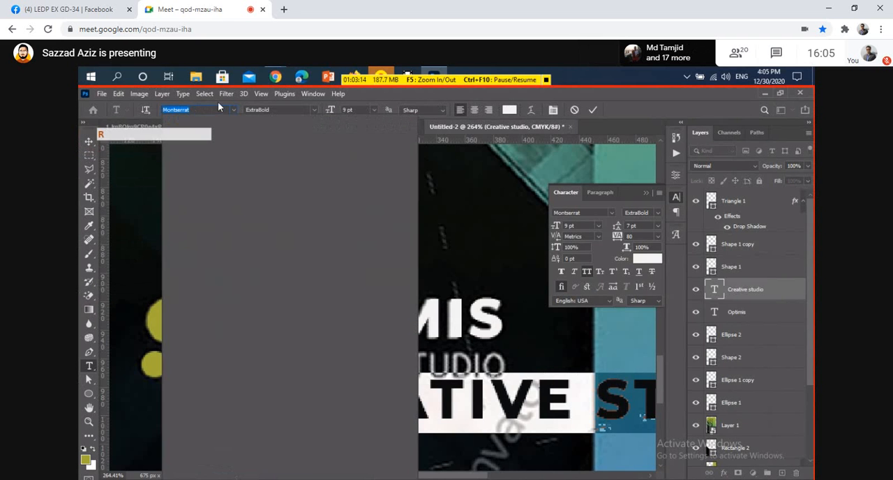
pyautogui.write('oboto')
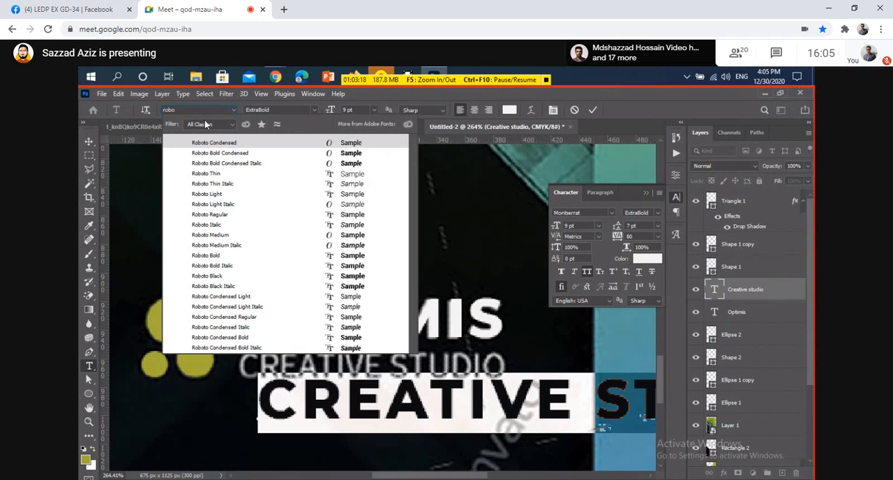
pyautogui.click(220, 206)
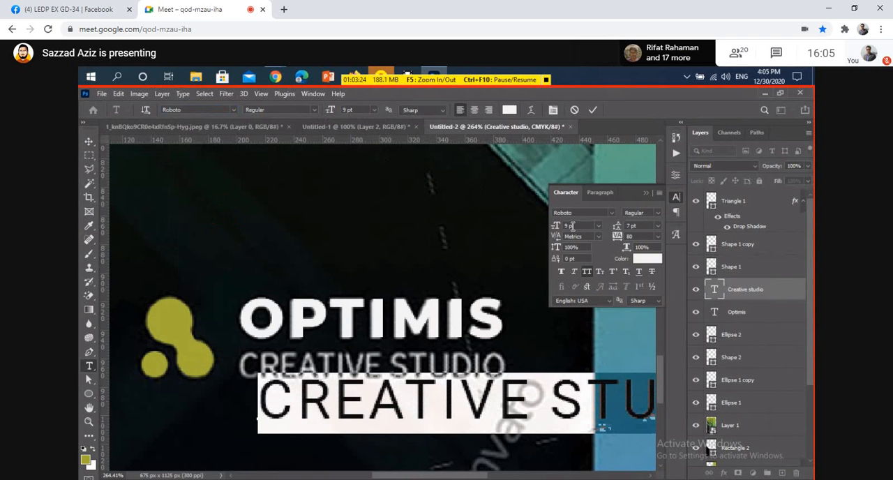
# Set the font size of the CREATIVE STUDIO text to 6 pt.
pyautogui.moveTo(575, 226); pyautogui.dragTo(546, 223)
pyautogui.press('Down')
pyautogui.press('Down')
pyautogui.press('Down')
pyautogui.press('Down')
pyautogui.press('Down')
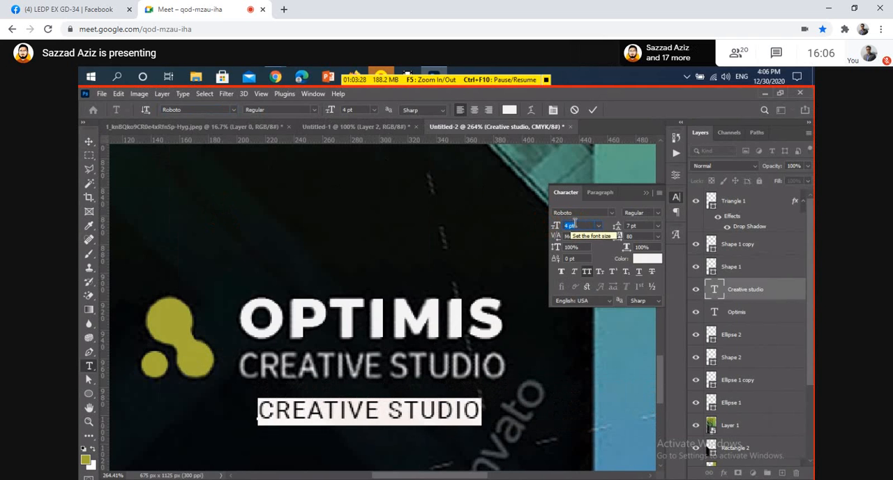
pyautogui.press('Up')
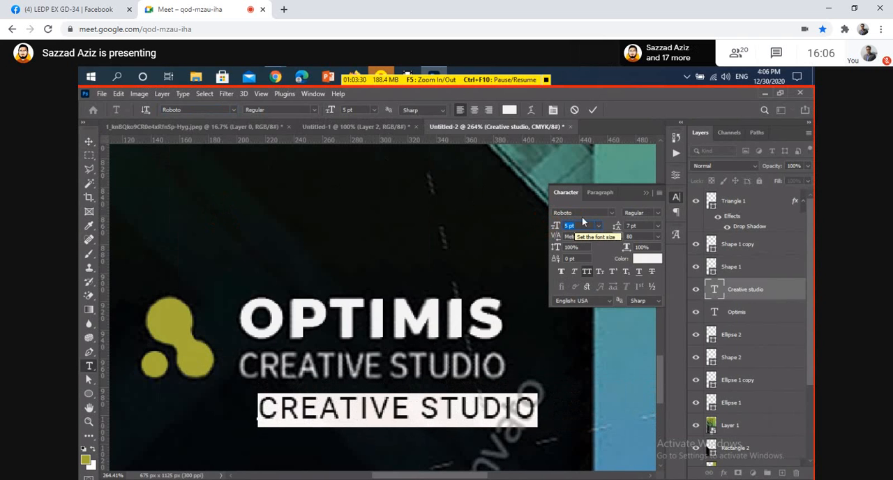
pyautogui.press('Up')
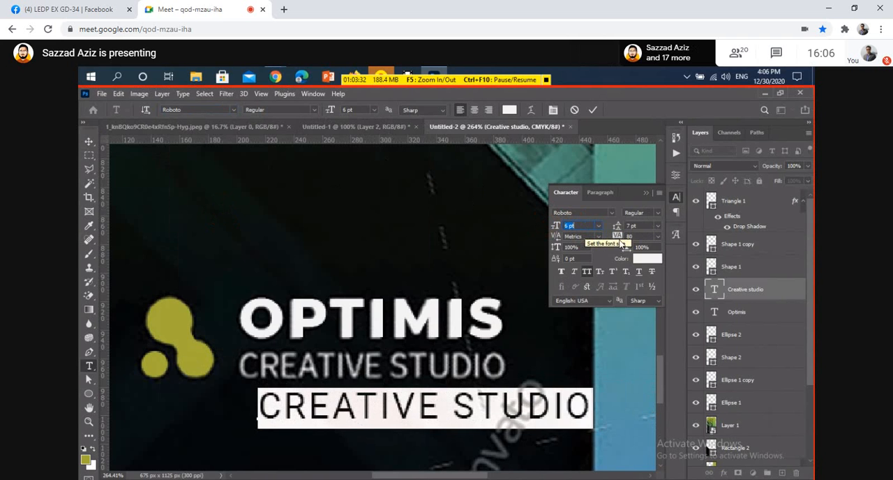
# Tighten the tracking of the CREATIVE STUDIO text to -60.
pyautogui.click(615, 236)
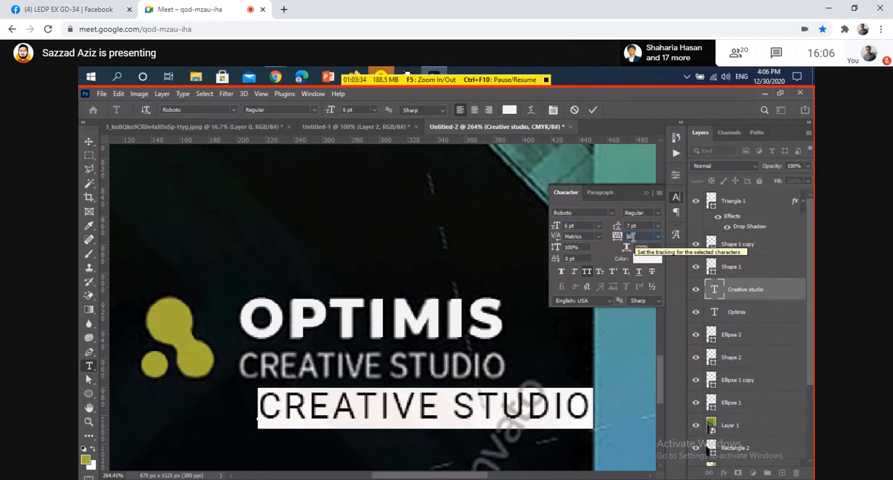
pyautogui.press('Down')
pyautogui.press('Down')
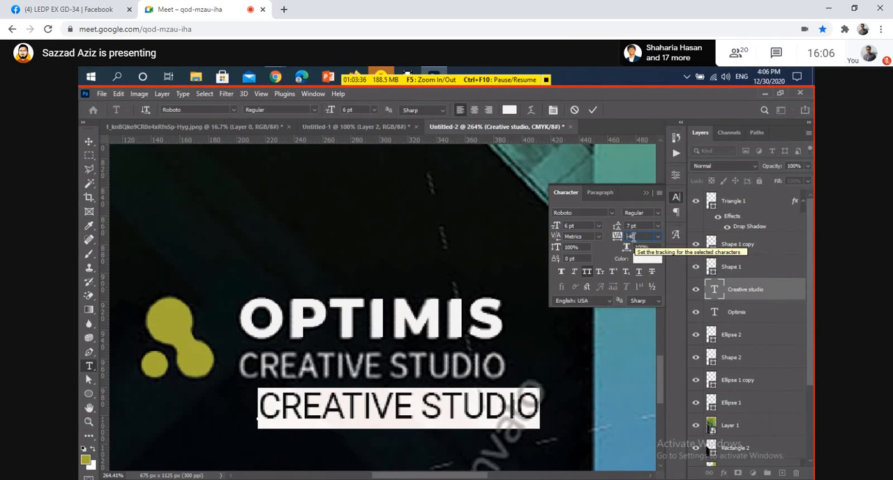
pyautogui.press('Down')
pyautogui.press('Down')
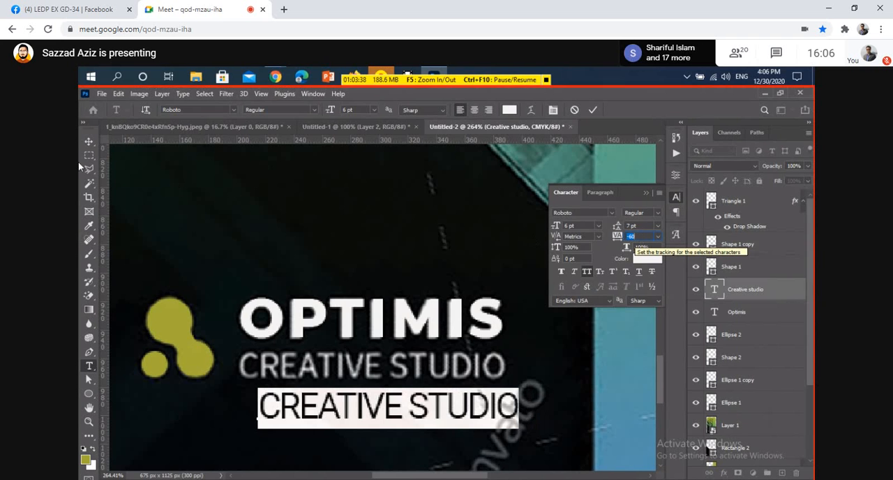
# Move the CREATIVE STUDIO text over the matching reference wording and nudge its start into line beneath OPTIMIS.
pyautogui.click(88, 145)
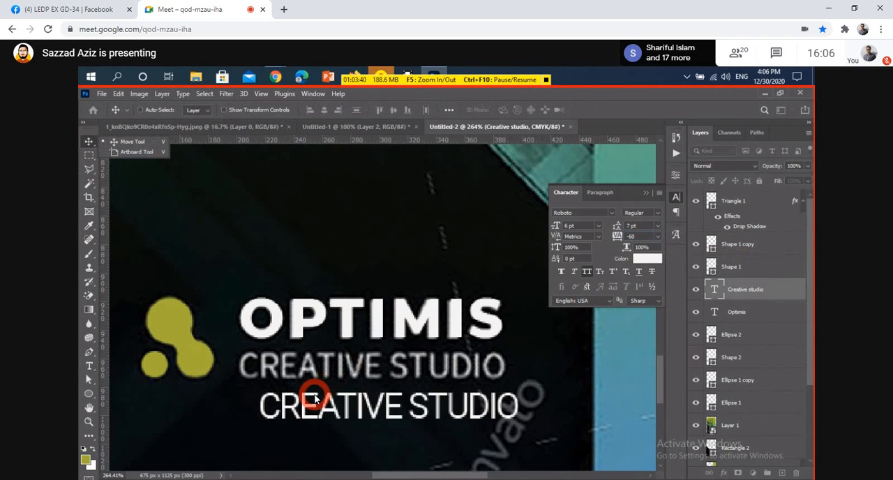
pyautogui.moveTo(326, 403); pyautogui.dragTo(296, 357)
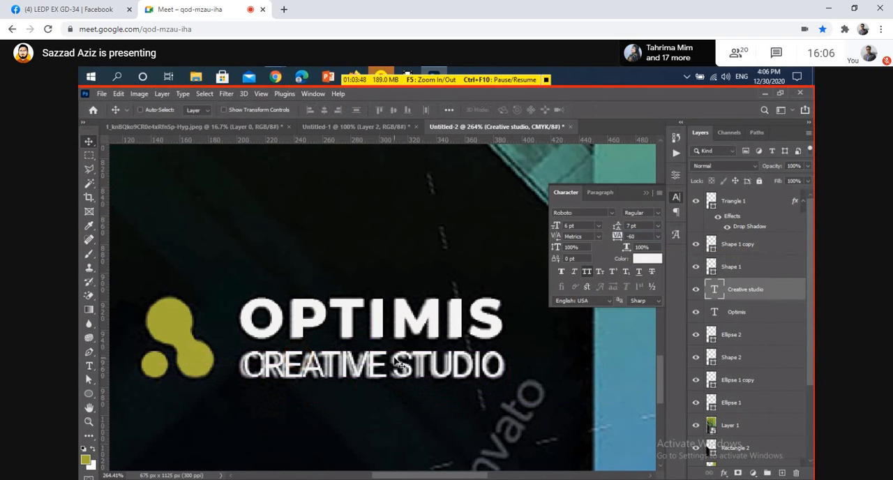
pyautogui.press('Left')
pyautogui.press('Down')
pyautogui.press('Left')
pyautogui.press('Left')
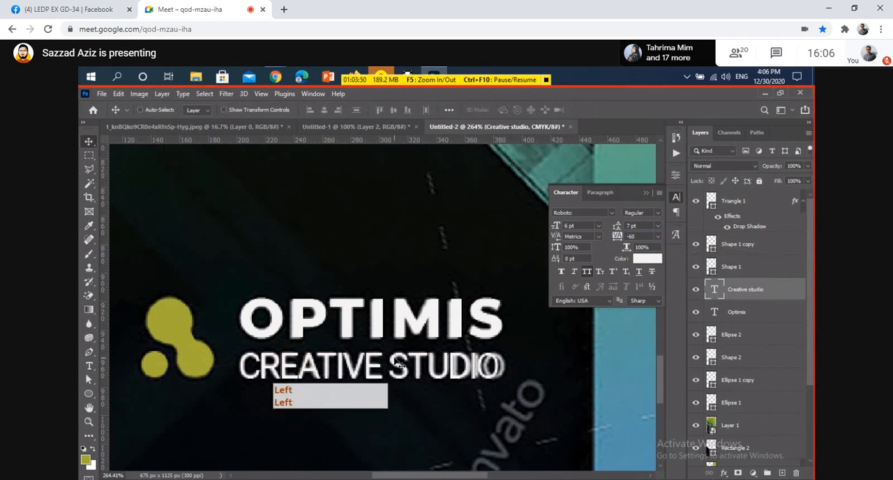
# Set the tracking of the whole CREATIVE STUDIO text to -50, commit the edit, and collapse the character settings.
pyautogui.press('t')
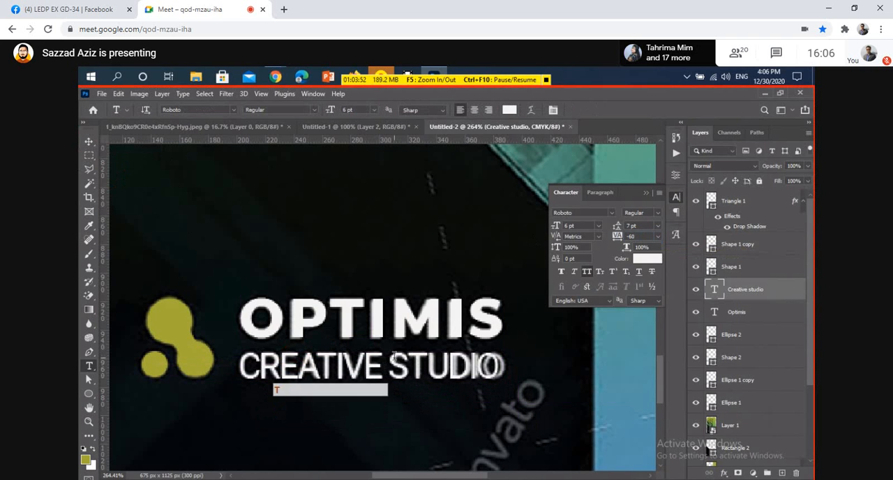
pyautogui.click(389, 360)
pyautogui.moveTo(500, 367); pyautogui.dragTo(132, 365)
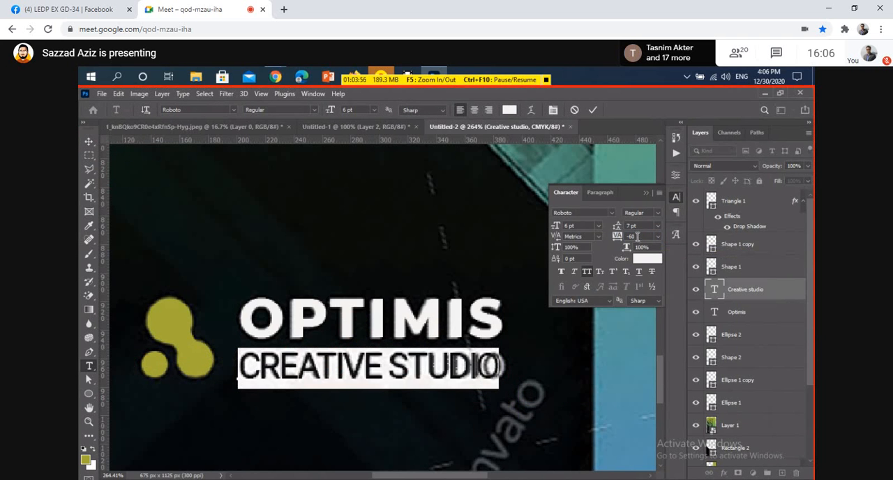
pyautogui.press('Up')
pyautogui.press('Up')
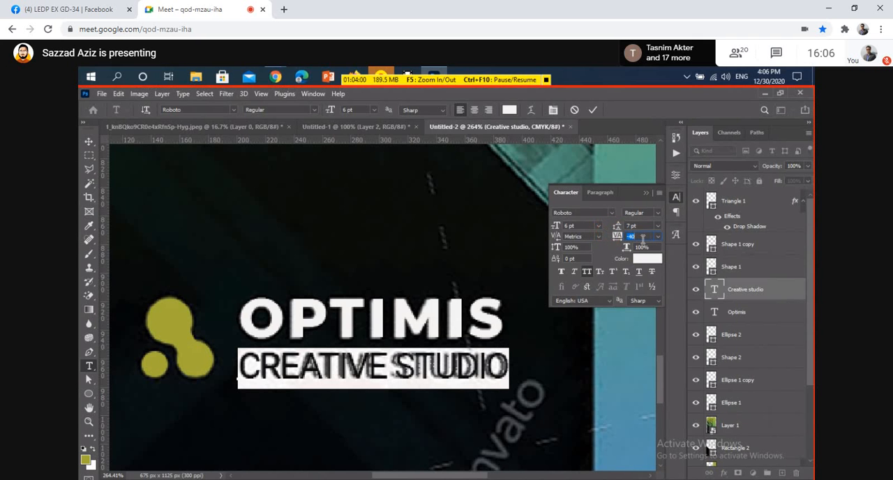
pyautogui.write('50')
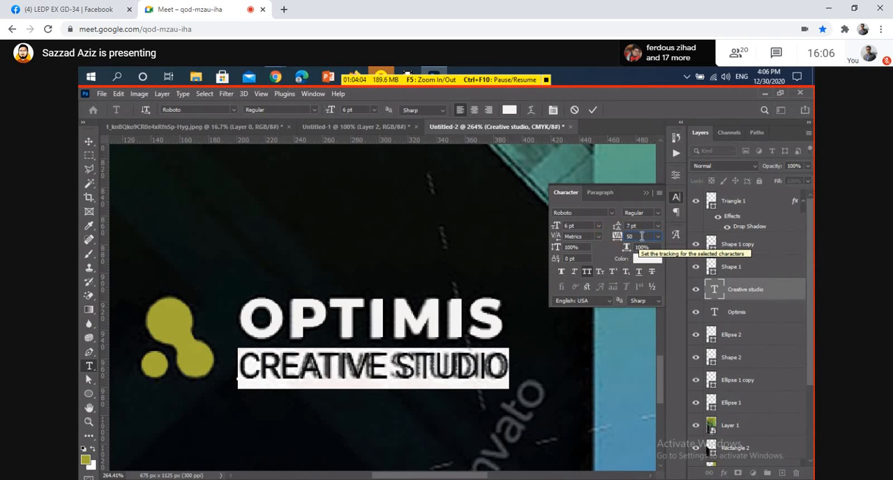
pyautogui.click(627, 235)
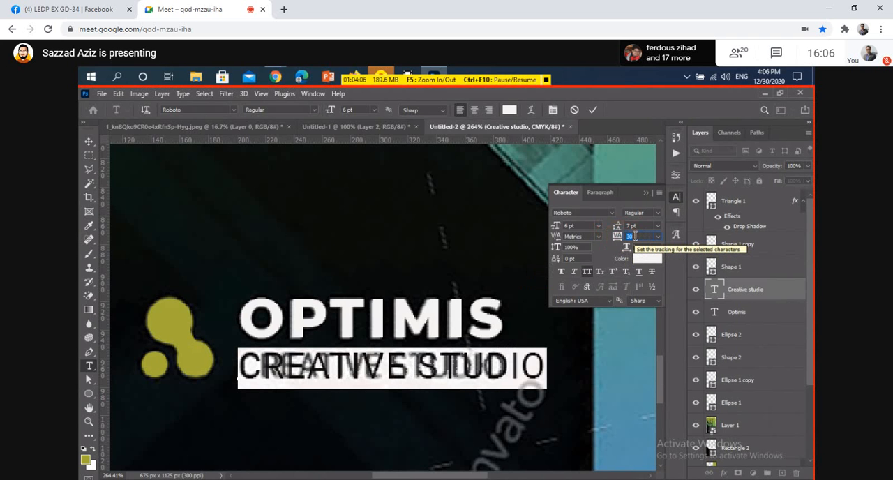
pyautogui.scroll(2, 635, 236)
pyautogui.scroll(-4, 635, 235)
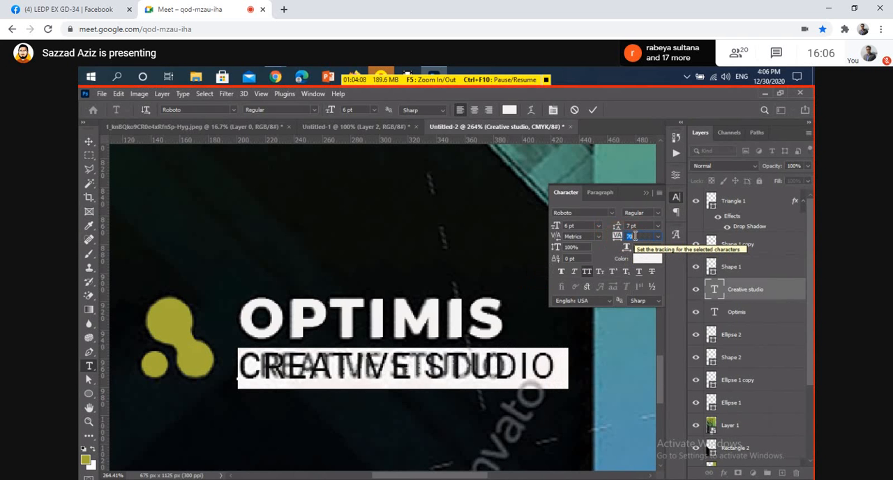
pyautogui.scroll(-4, 633, 236)
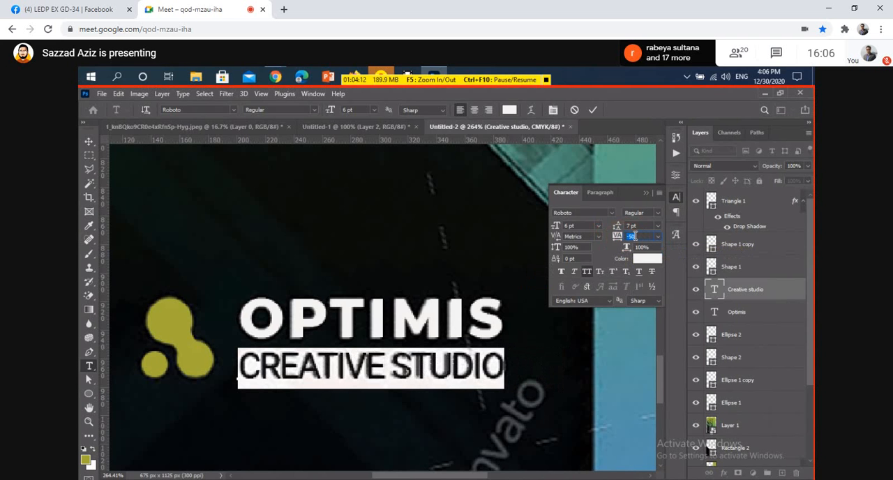
pyautogui.click(595, 110)
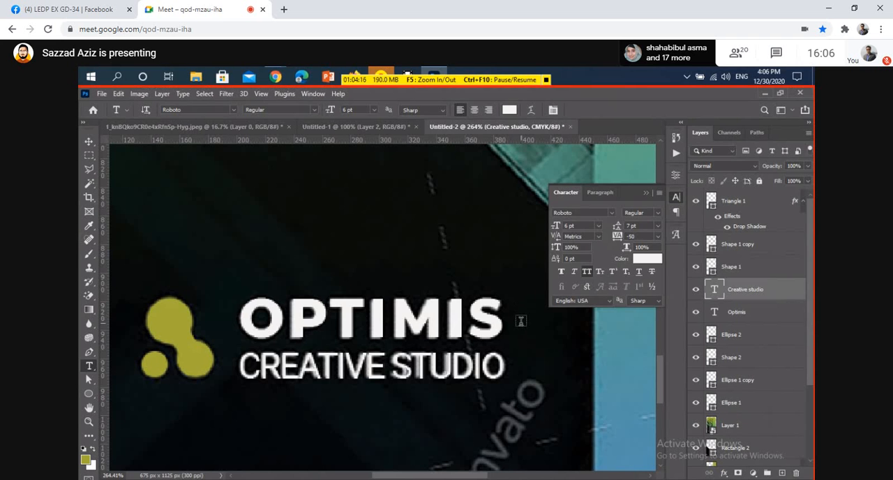
pyautogui.click(645, 191)
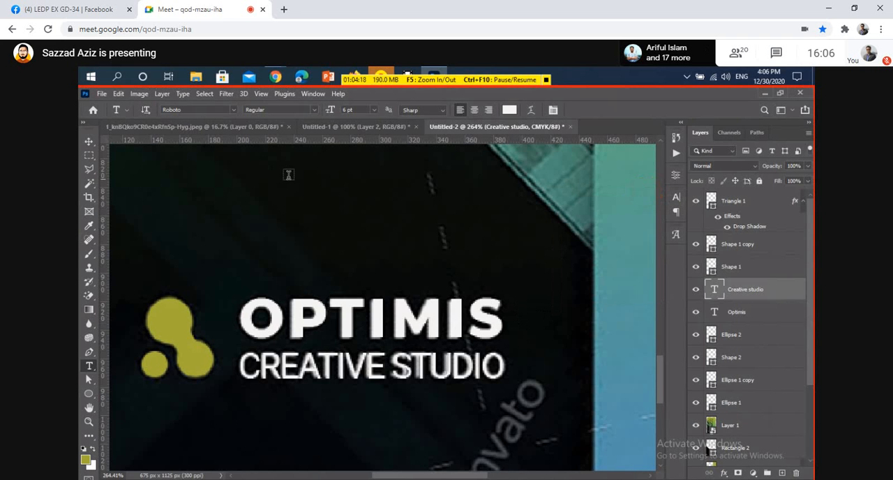
pyautogui.click(88, 140)
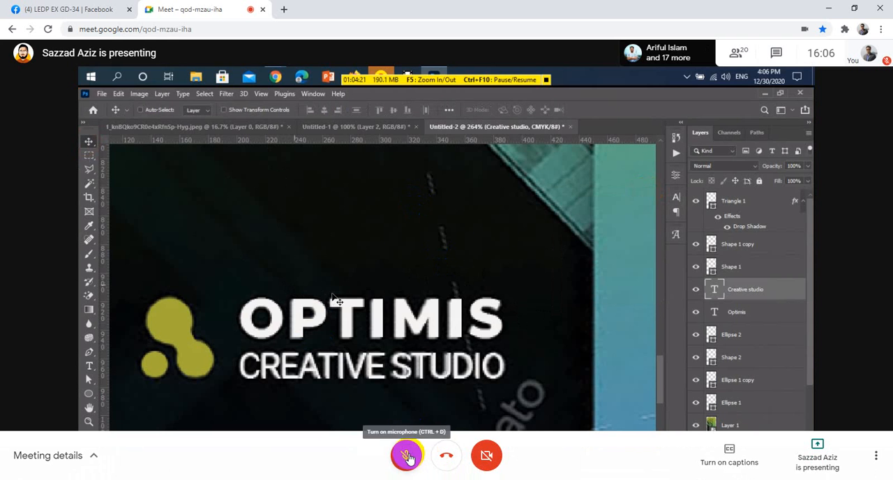
pyautogui.click(409, 456)
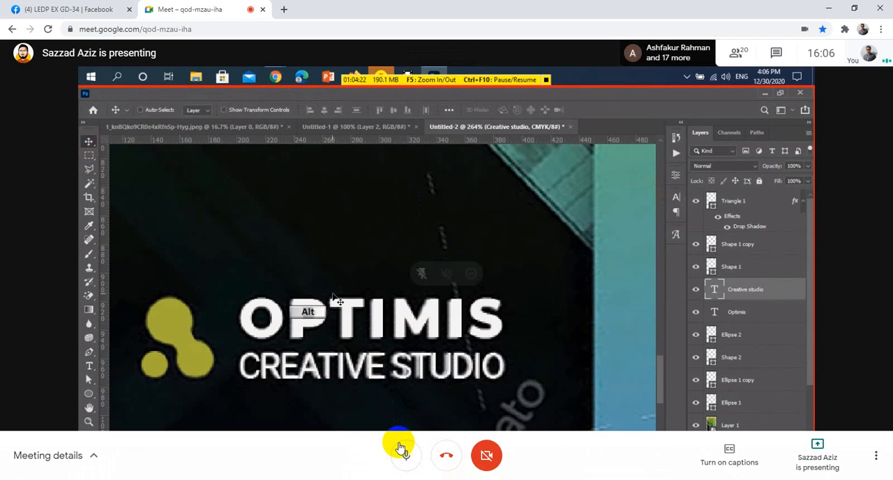
pyautogui.click(405, 455)
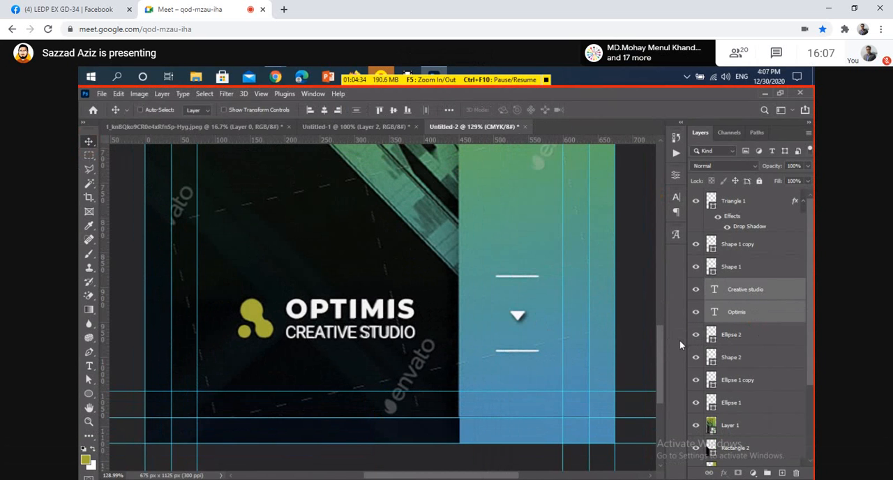
pyautogui.click(407, 461)
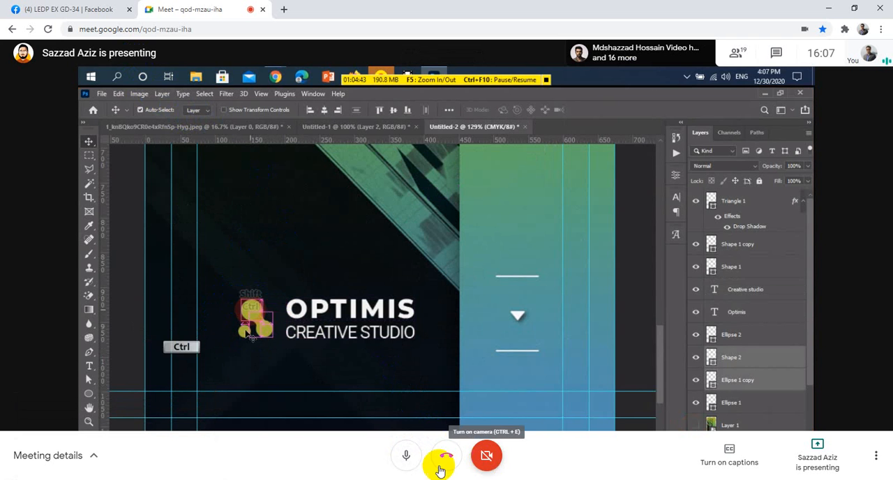
pyautogui.click(406, 466)
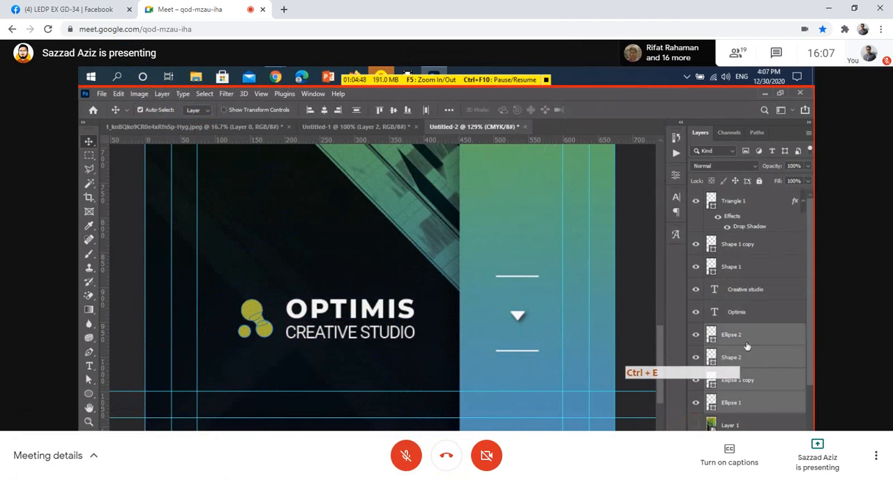
pyautogui.click(404, 457)
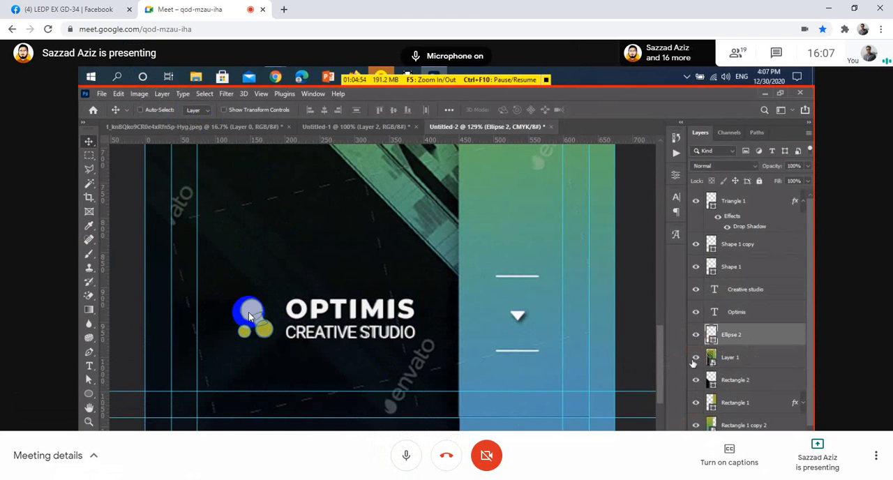
pyautogui.click(408, 457)
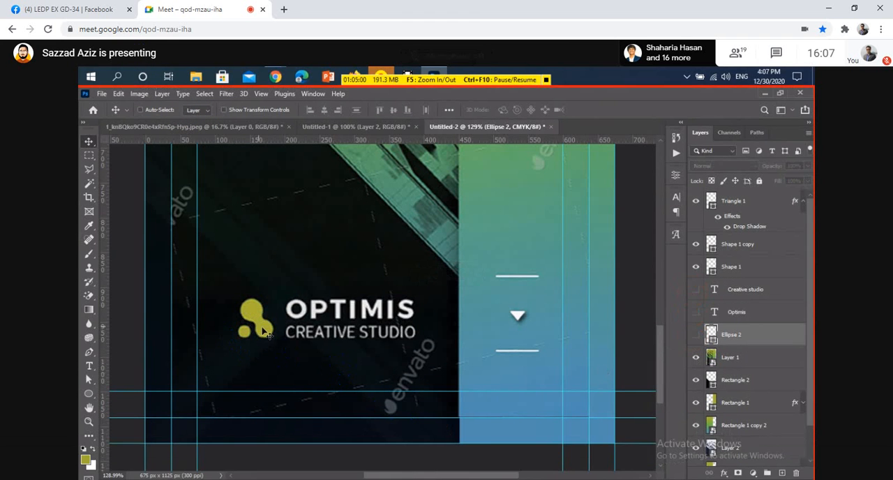
pyautogui.click(408, 455)
pyautogui.click(486, 455)
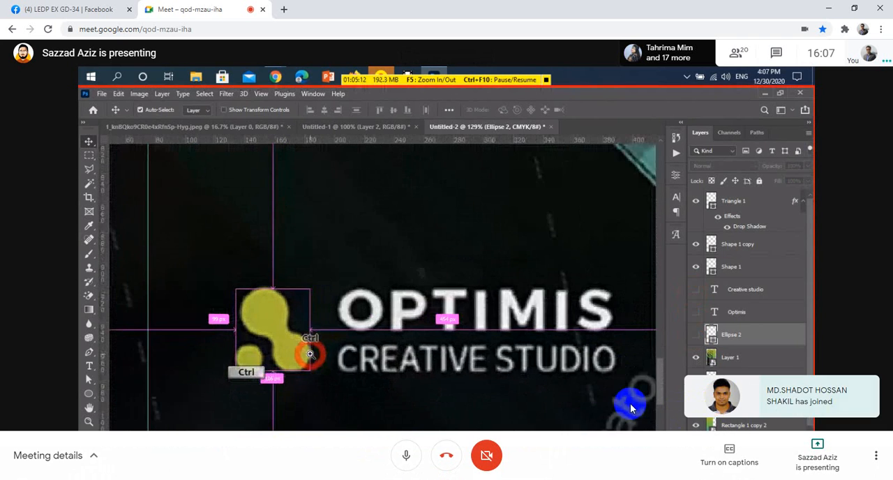
pyautogui.click(407, 456)
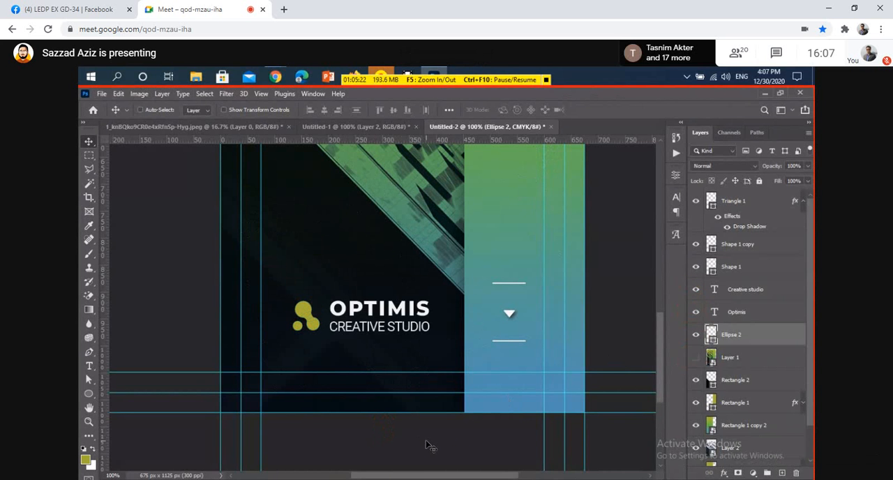
pyautogui.moveTo(363, 405)
pyautogui.click(405, 458)
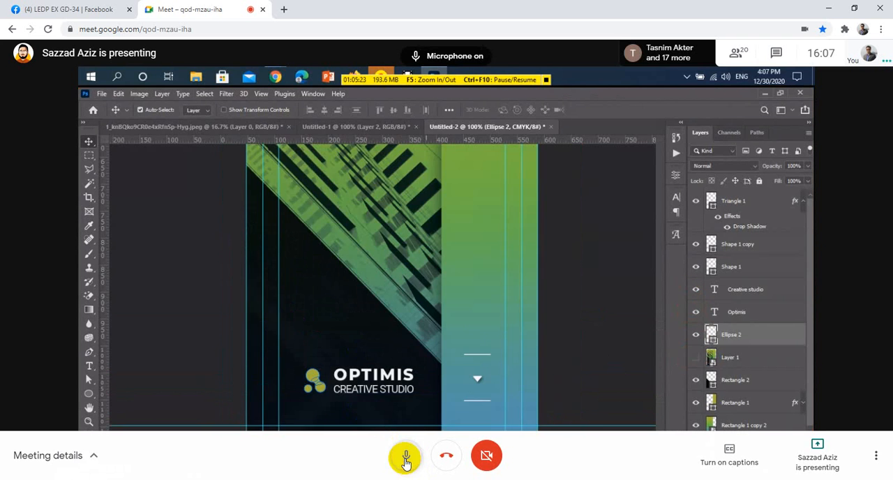